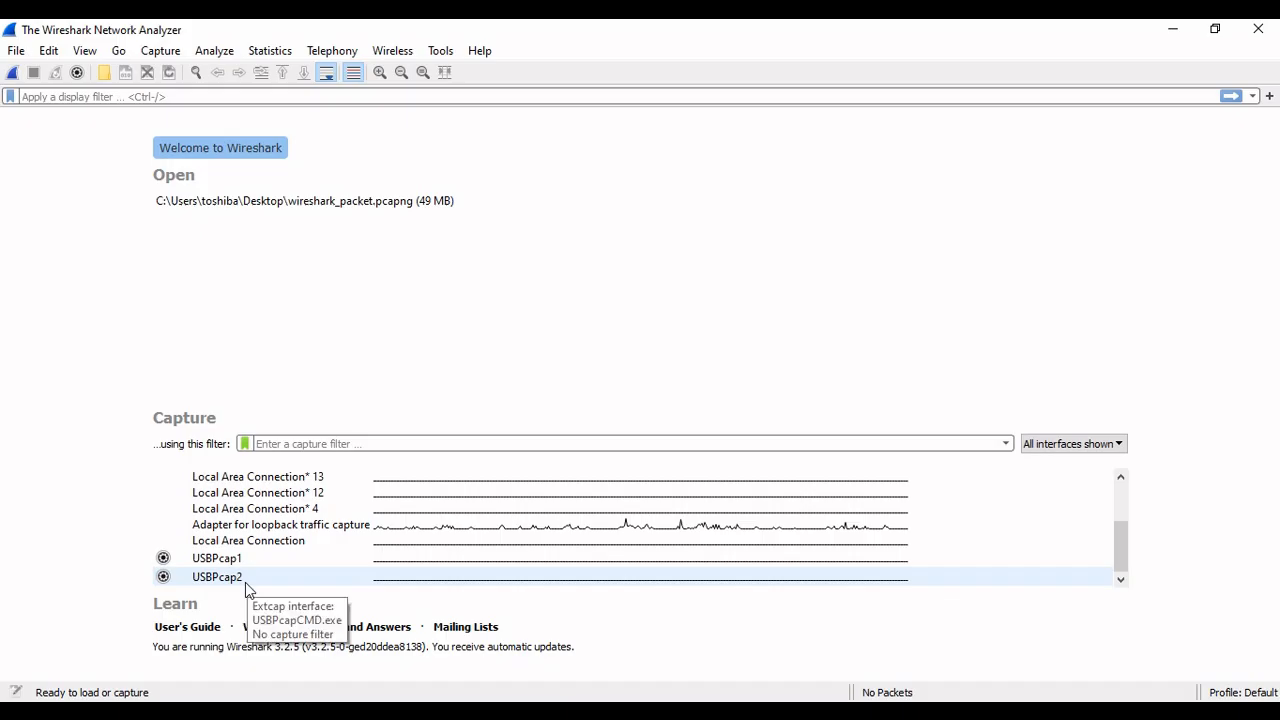
Start a live packet capture on the Wireless Network Connection interface
scroll(246, 583, up, 1)
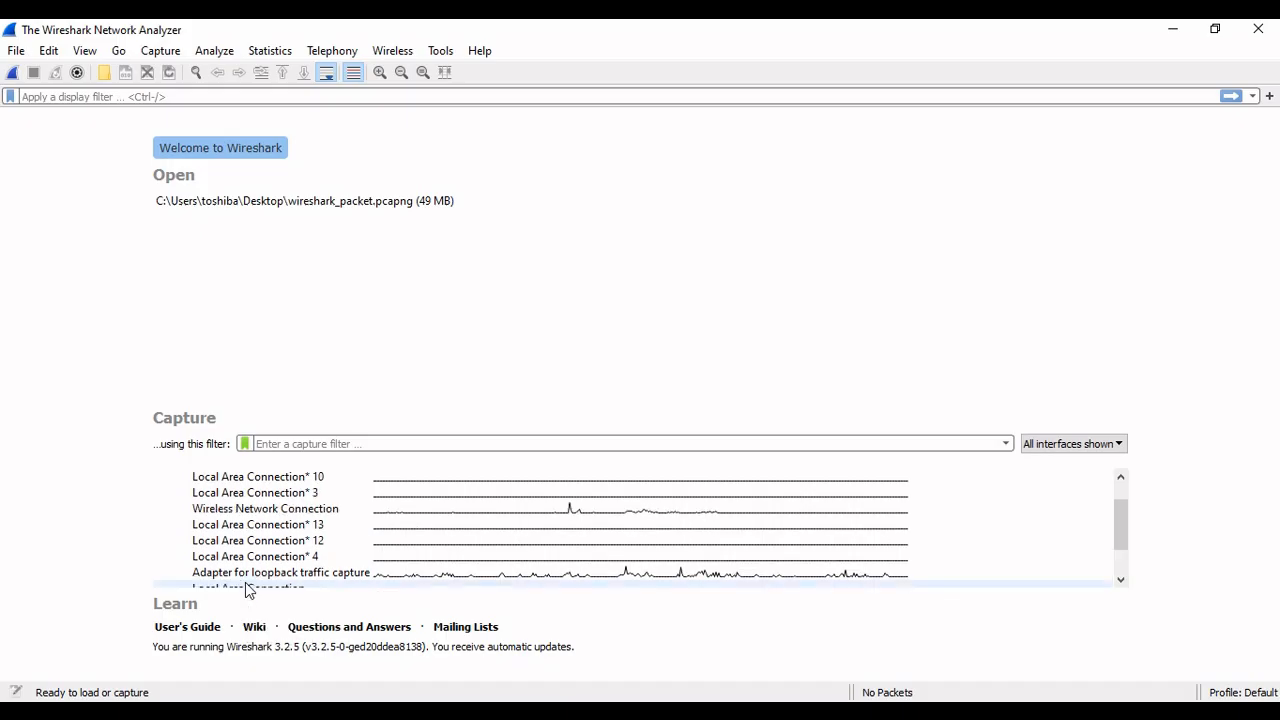
double_click(278, 509)
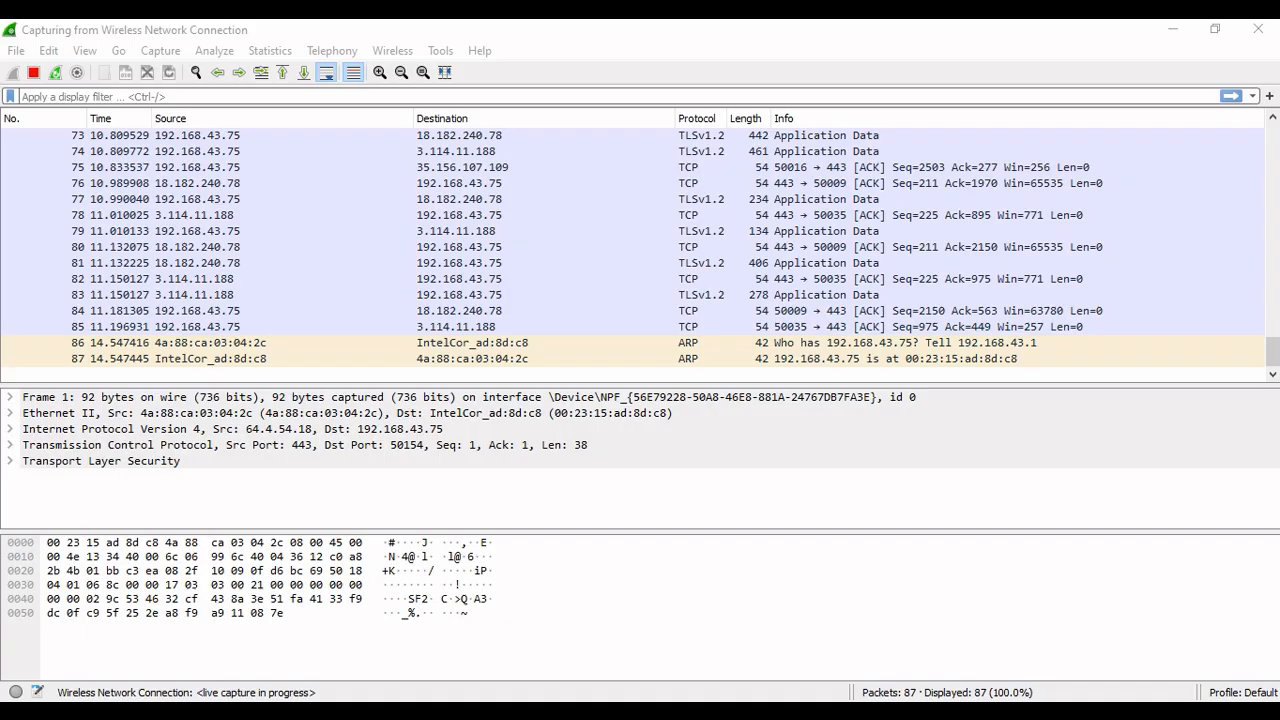
Look through the captured packets from the first one onward, examining their protocols, sources and destinations
scroll(718, 322, up, 15)
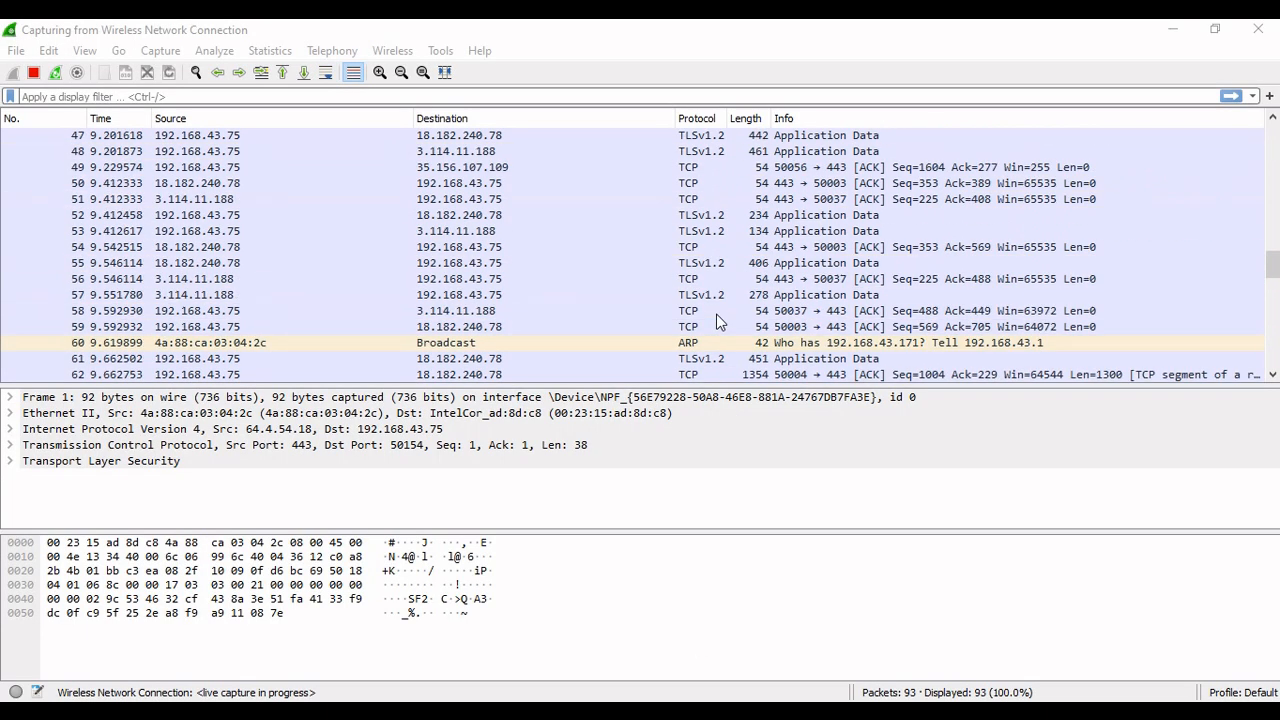
scroll(718, 322, up, 10)
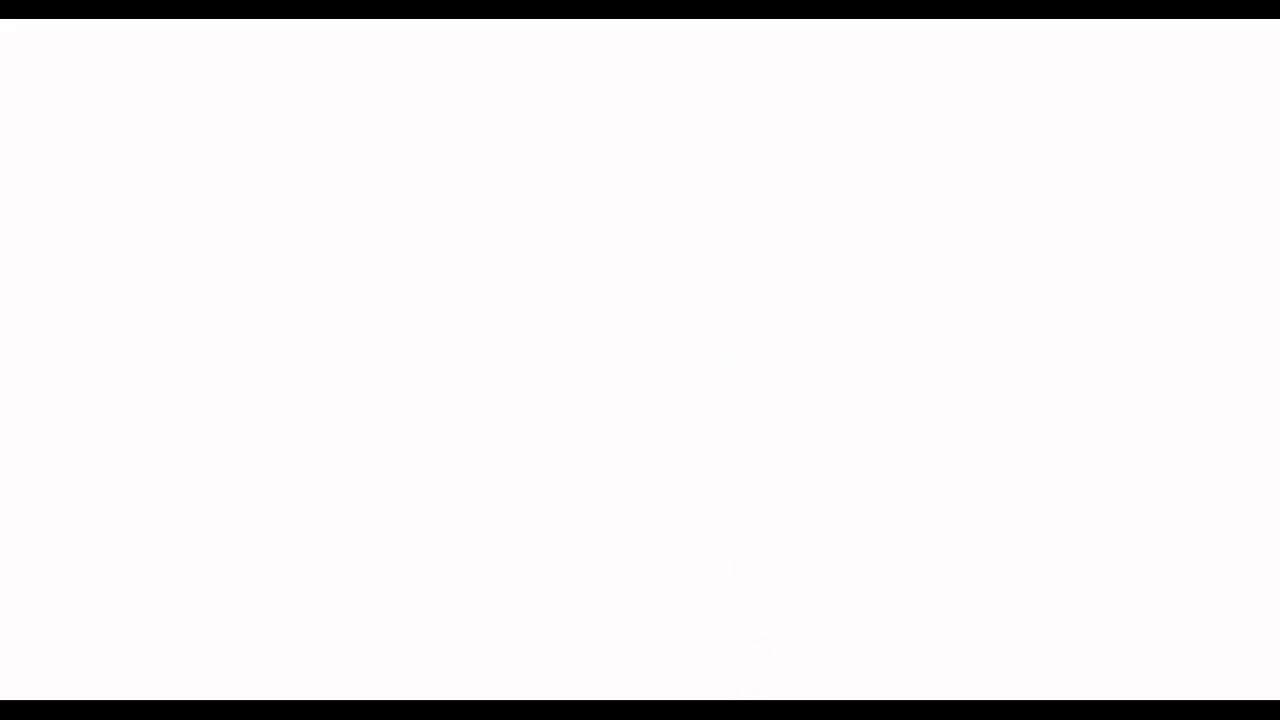
mouse_move(713, 712)
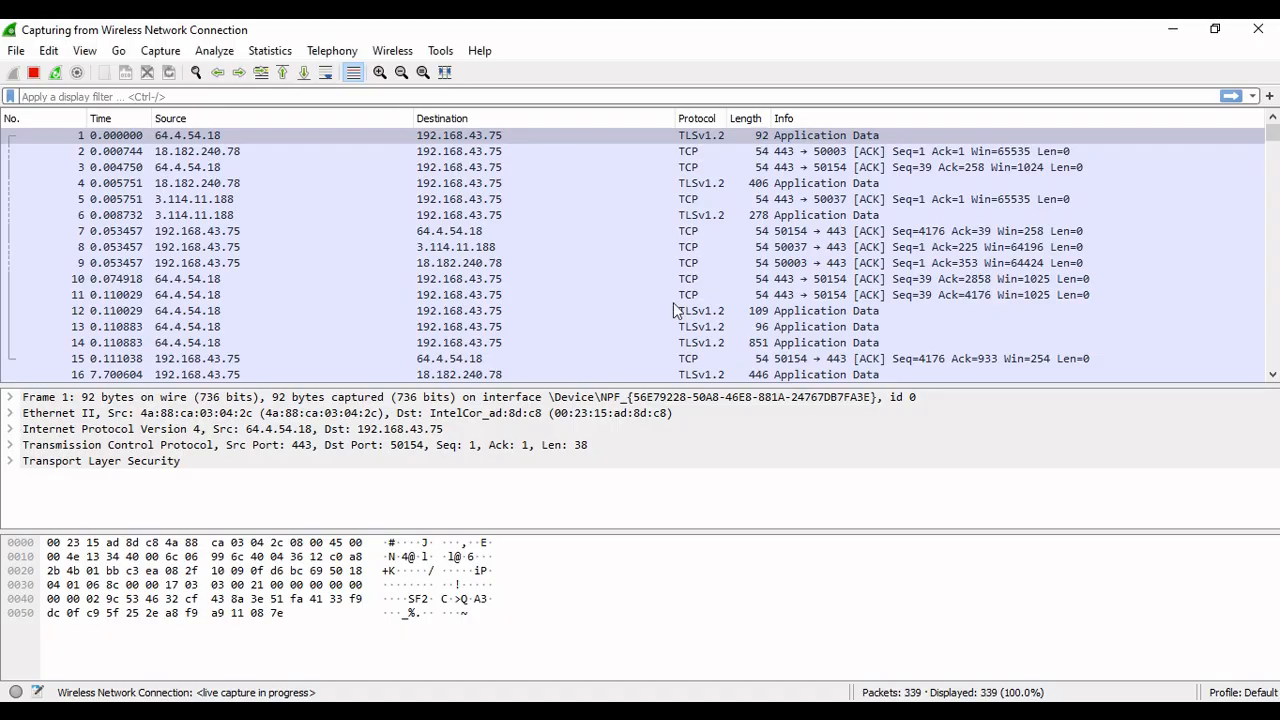
scroll(674, 311, down, 4)
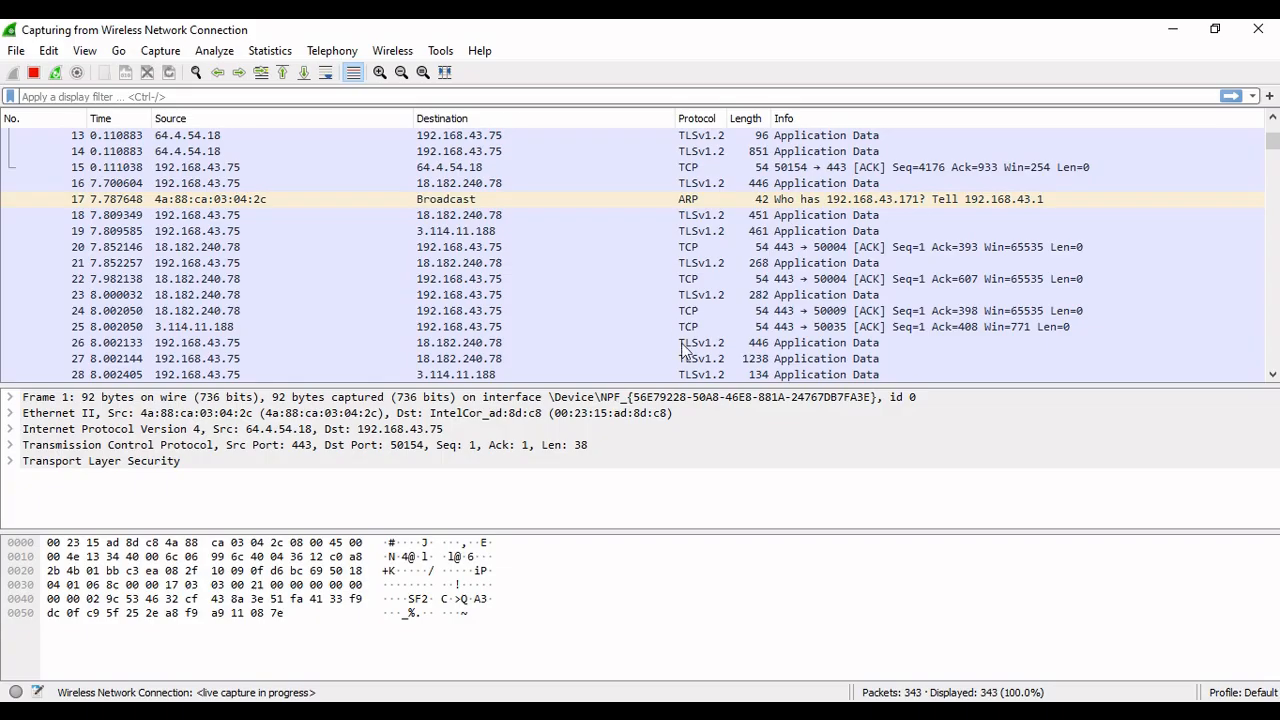
scroll(697, 335, down, 9)
scroll(690, 266, up, 2)
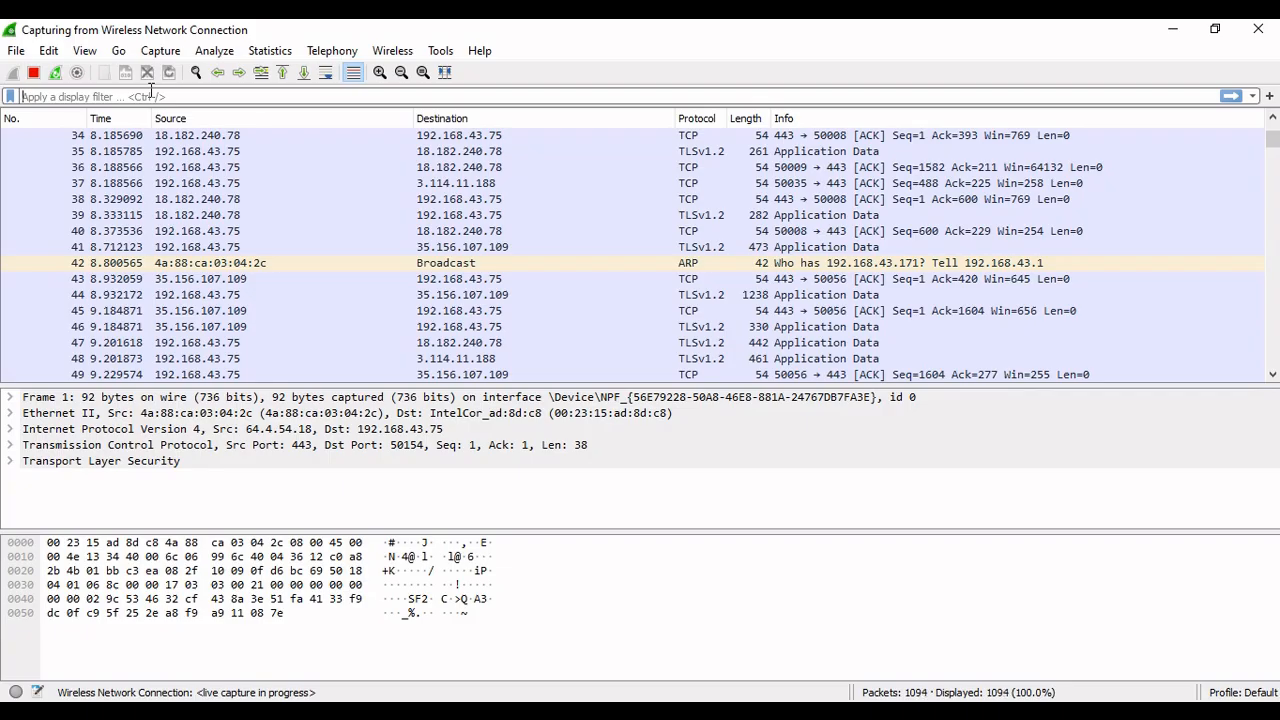
Apply the display filter arp to show only ARP packets
click(151, 95)
text(arp)
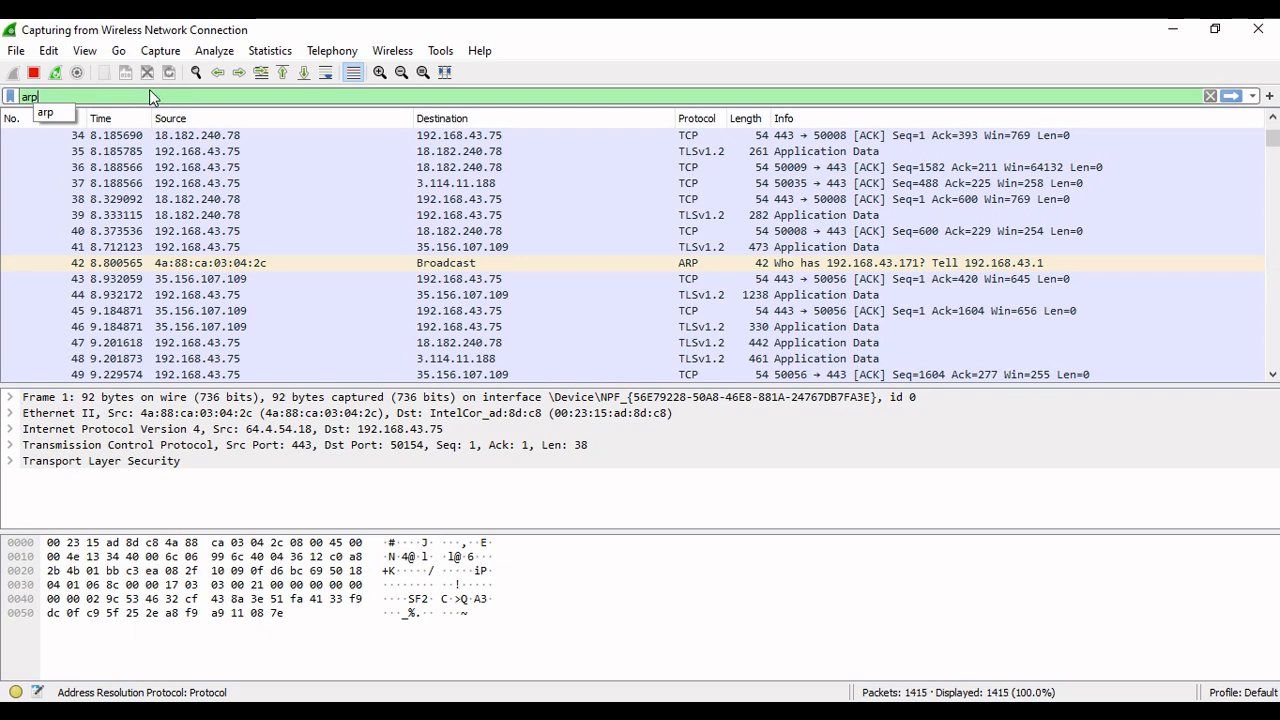
key(Return)
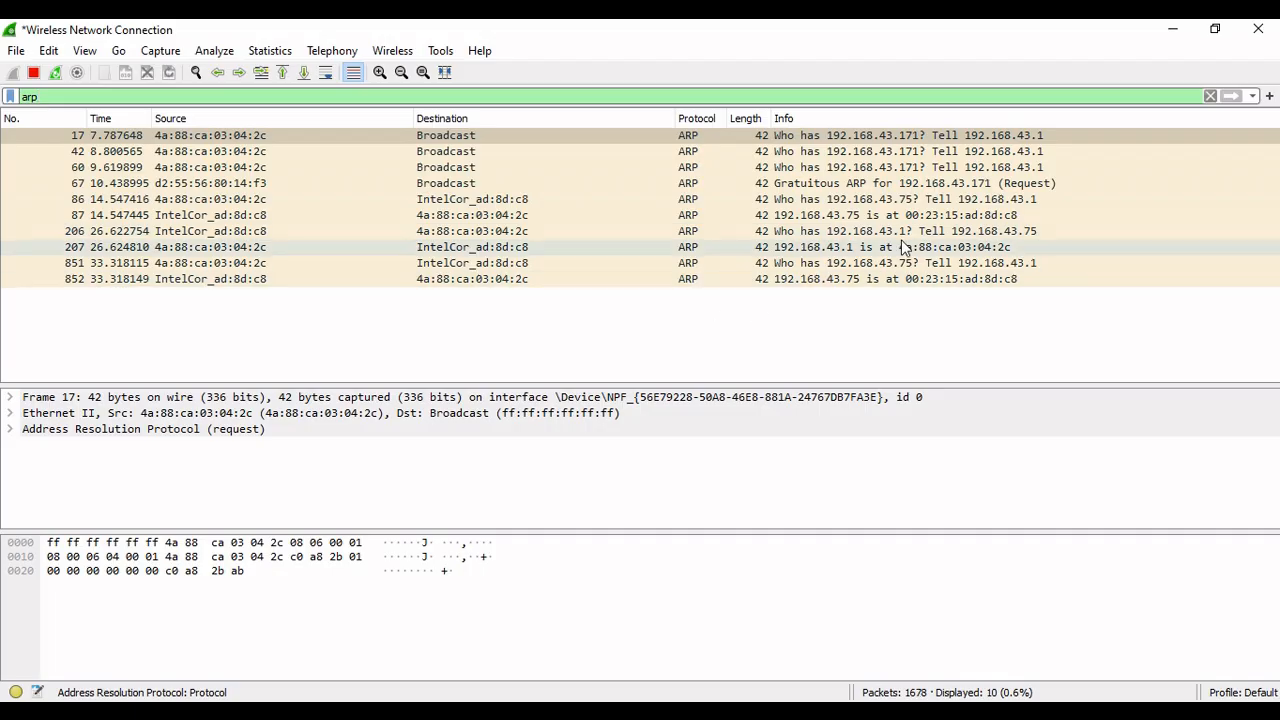
Replace the display filter with tcp and apply it to the capture
key(BackSpace)
key(BackSpace)
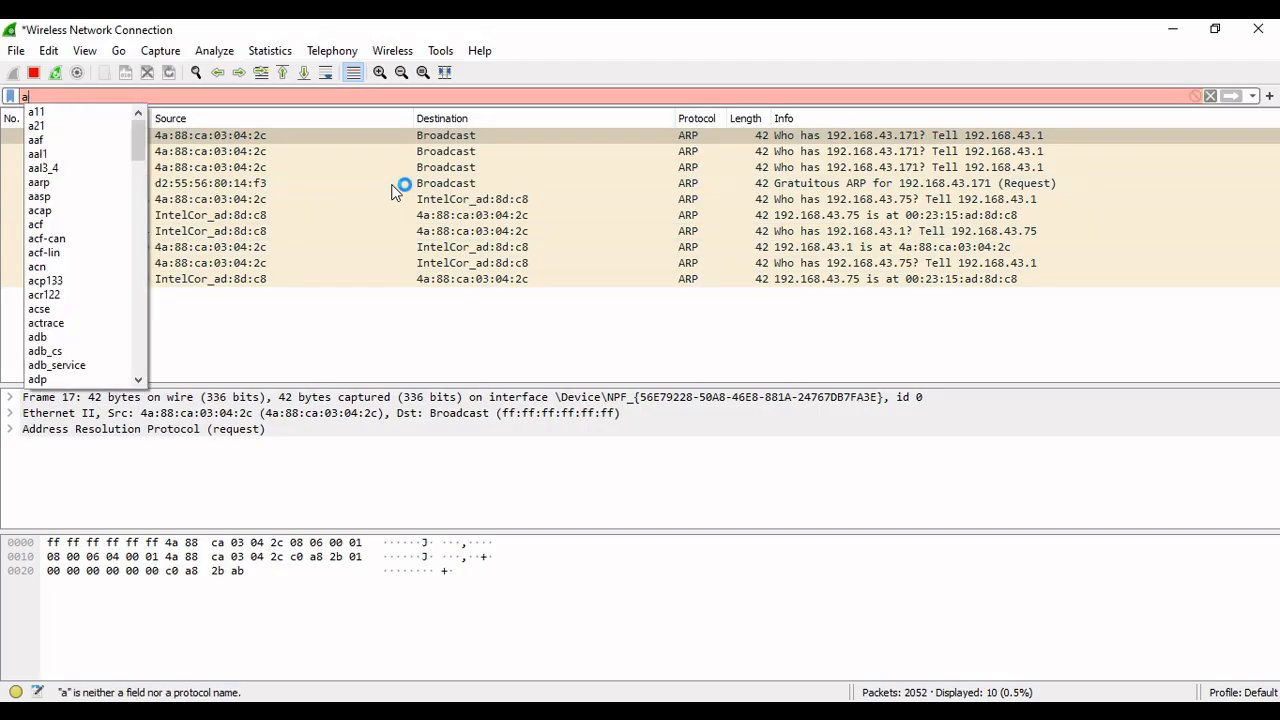
key(BackSpace)
text(tcp)
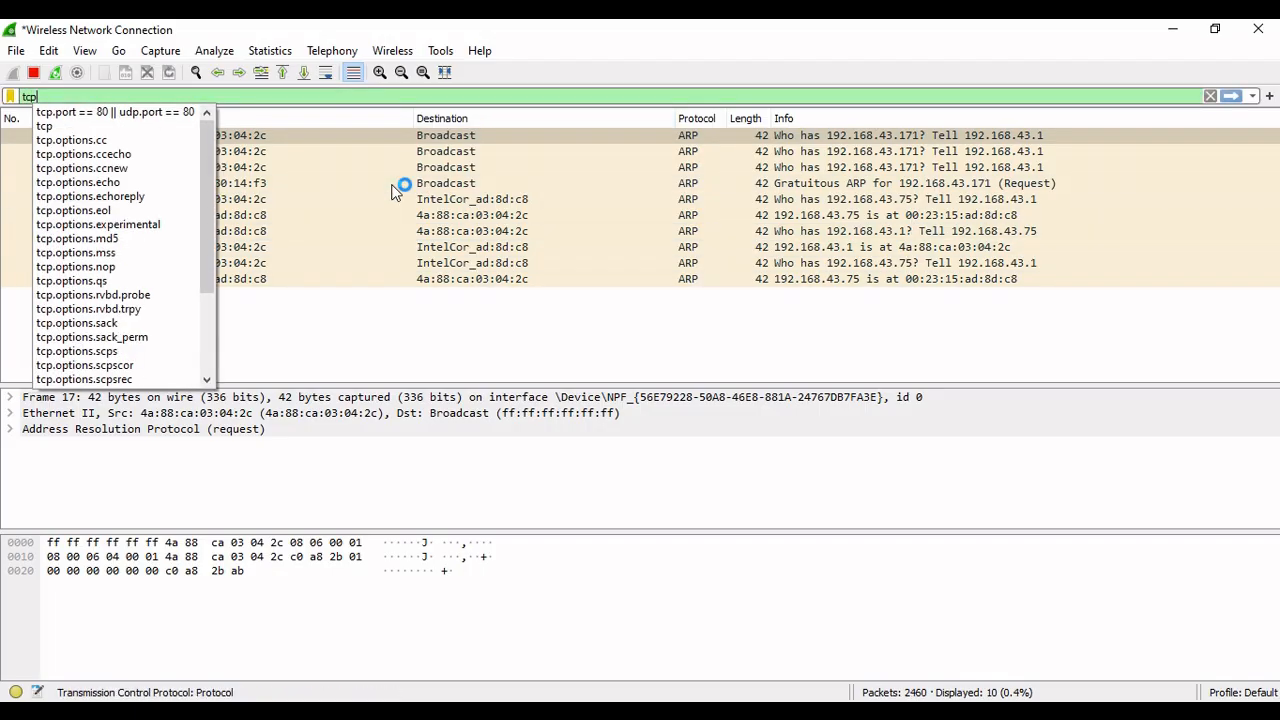
key(Return)
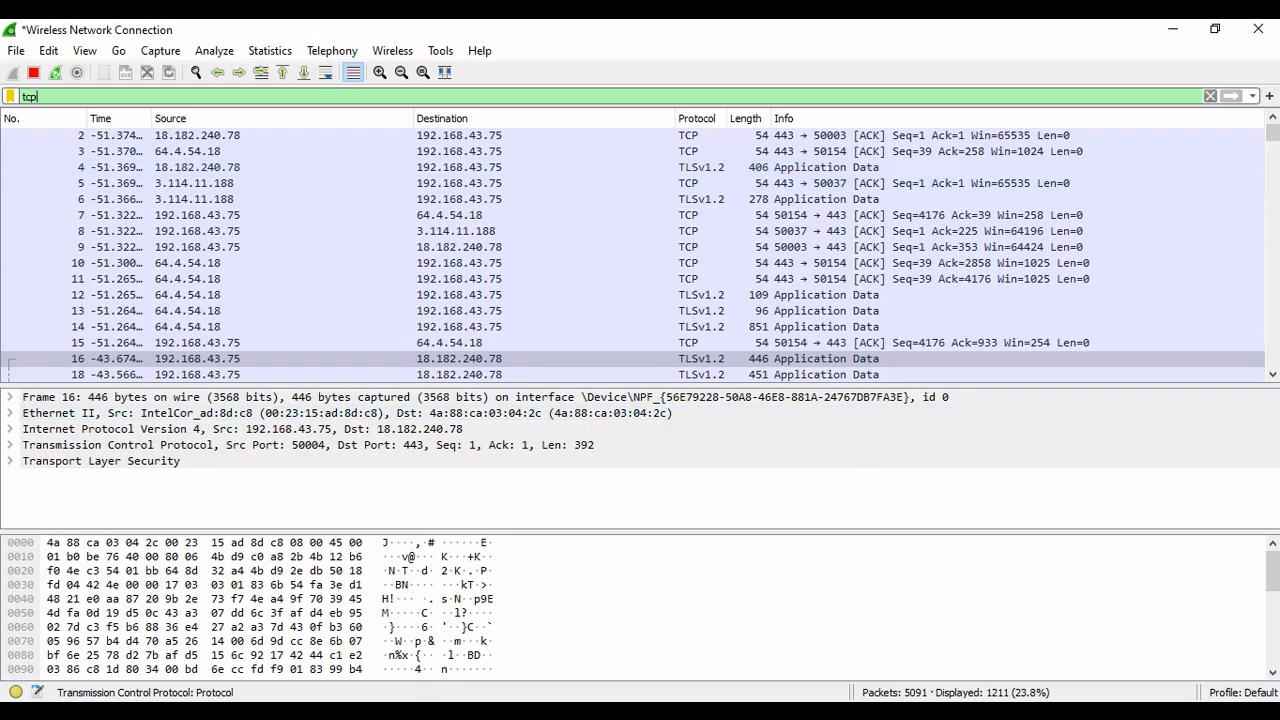
click(33, 72)
click(880, 713)
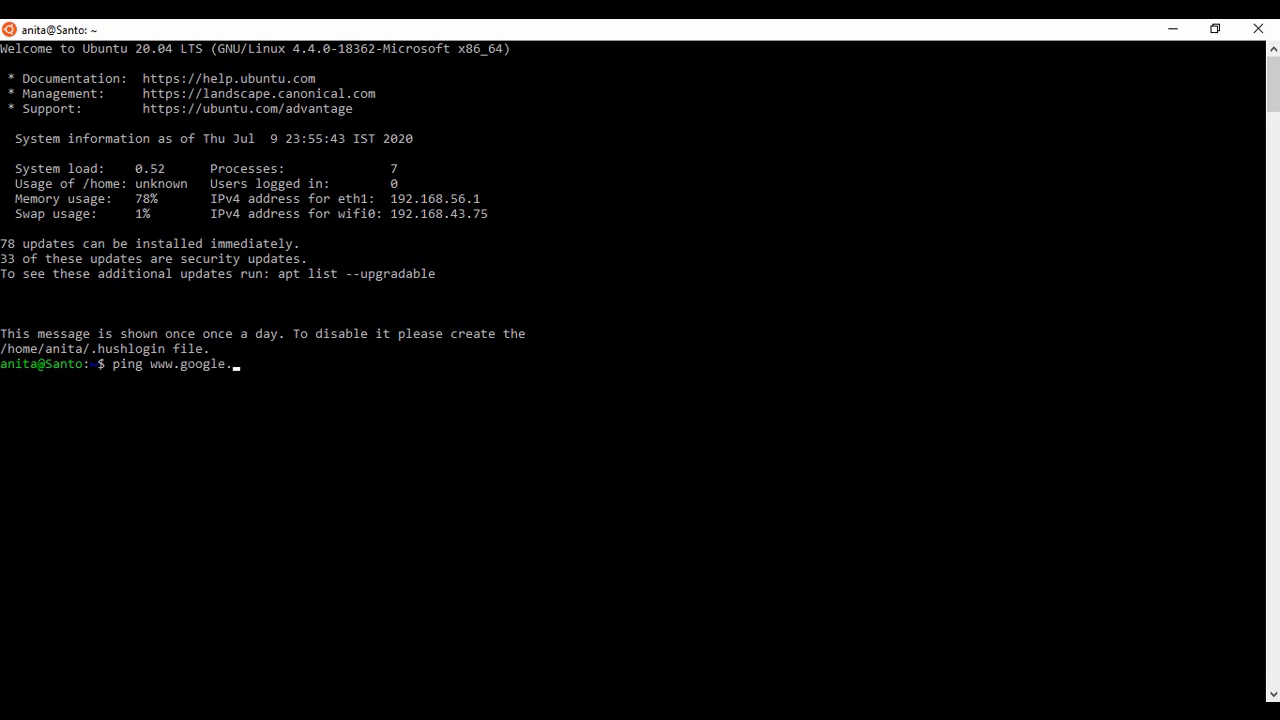
key(Return)
click(1171, 29)
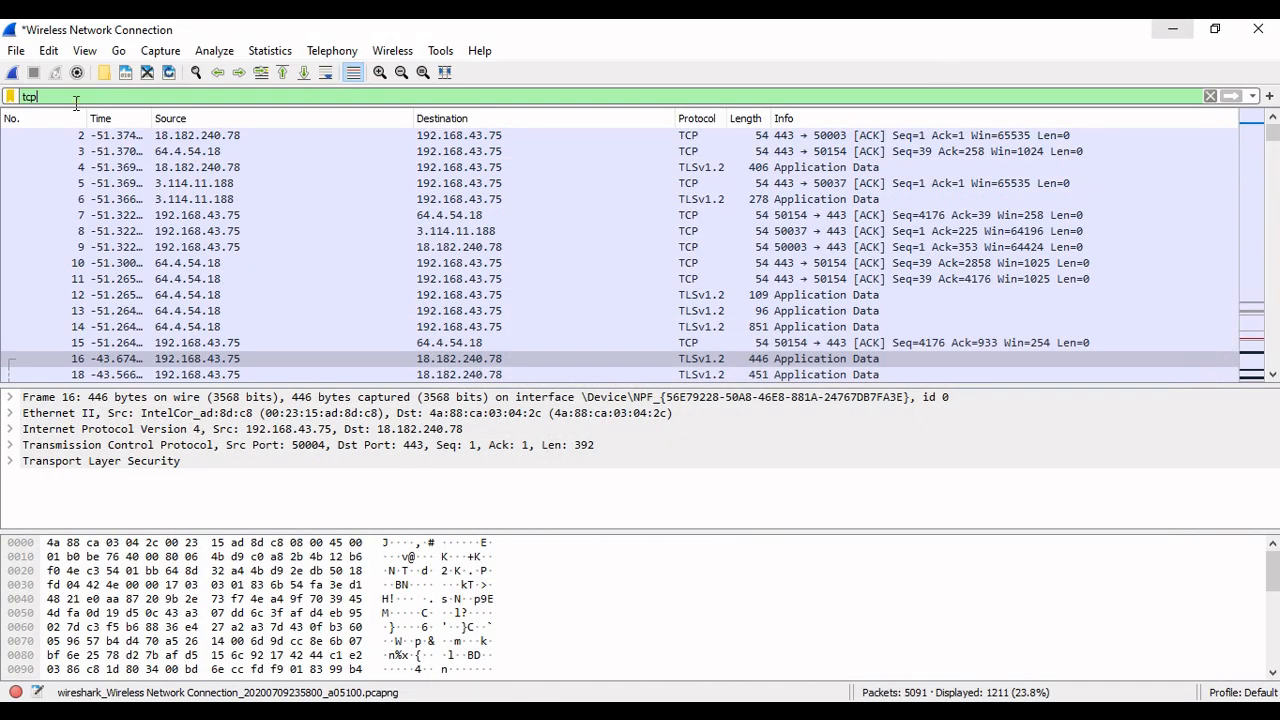
Start a new capture without saving the captured packets and clear the tcp display filter
click(13, 72)
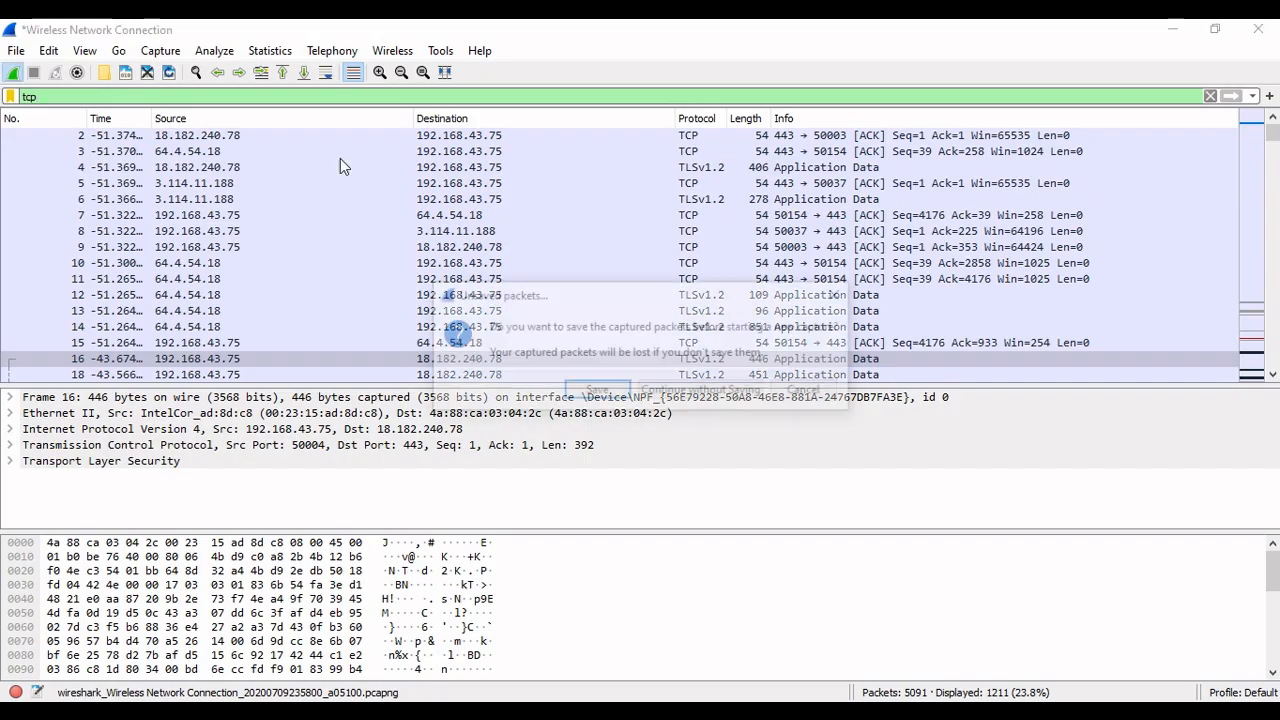
click(757, 392)
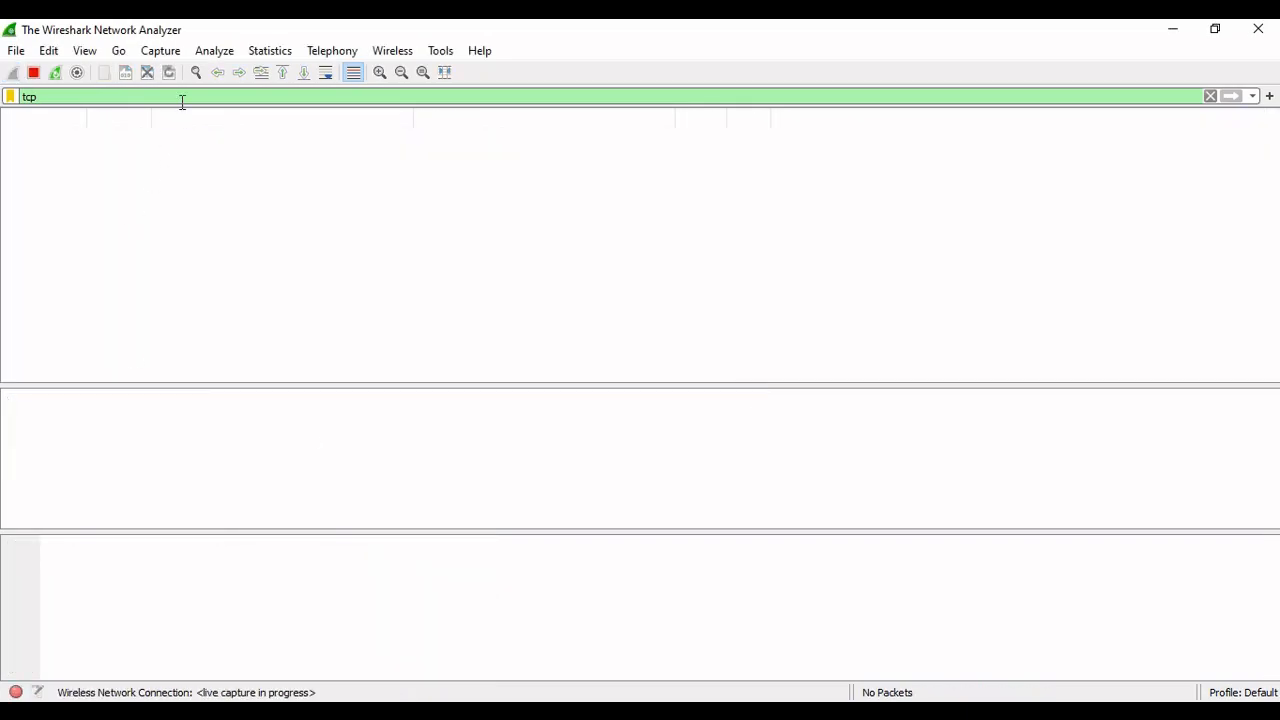
key(BackSpace)
key(BackSpace)
key(BackSpace)
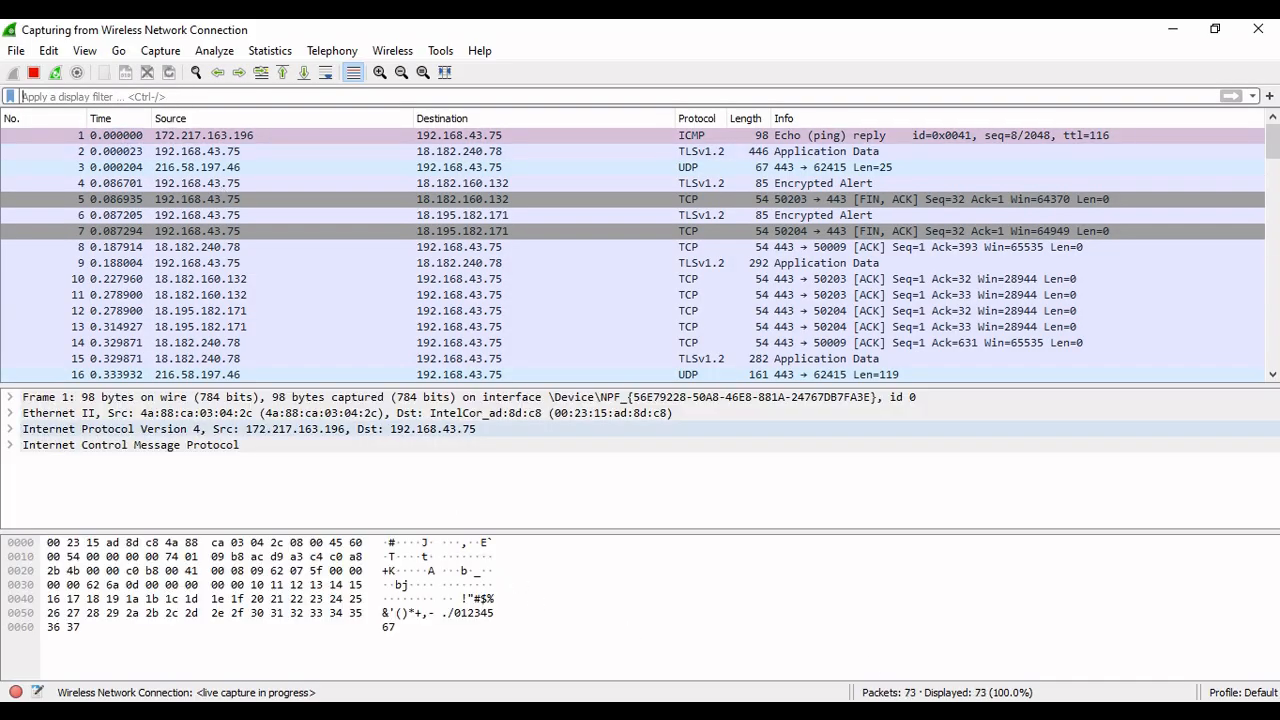
Apply the display filter icmp to show only the ping traffic
click(308, 92)
text(icmp)
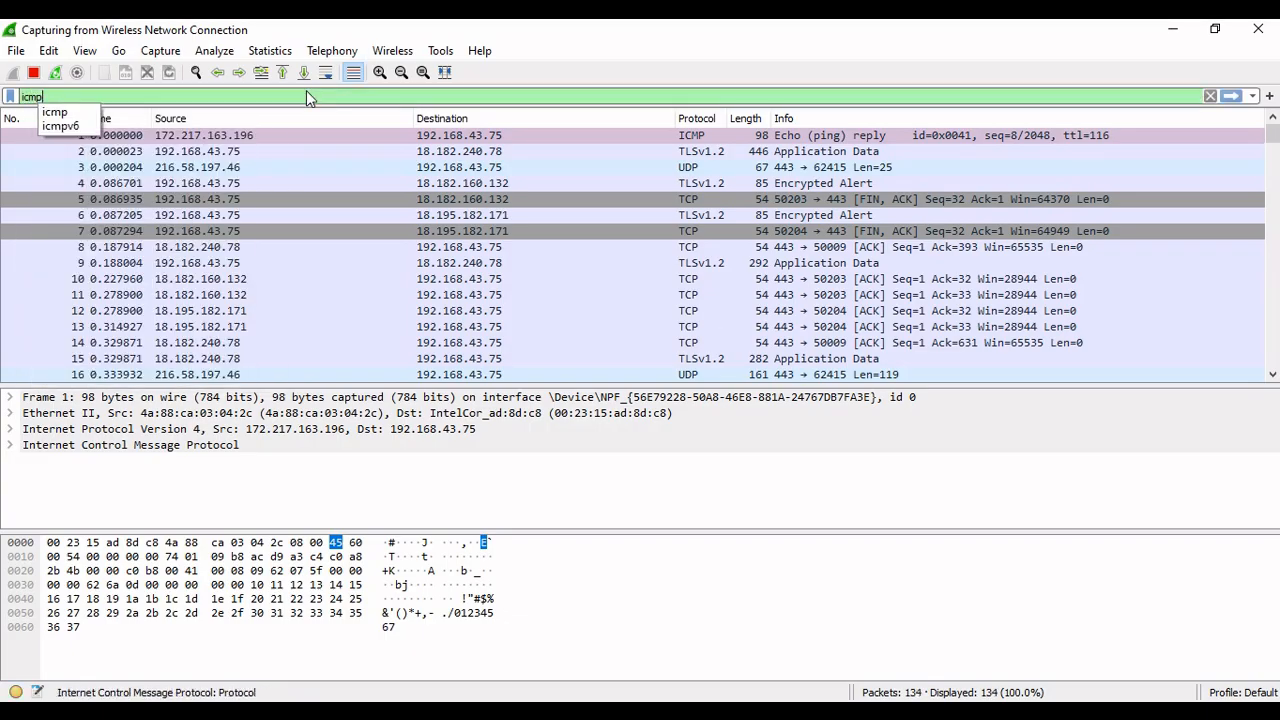
key(Return)
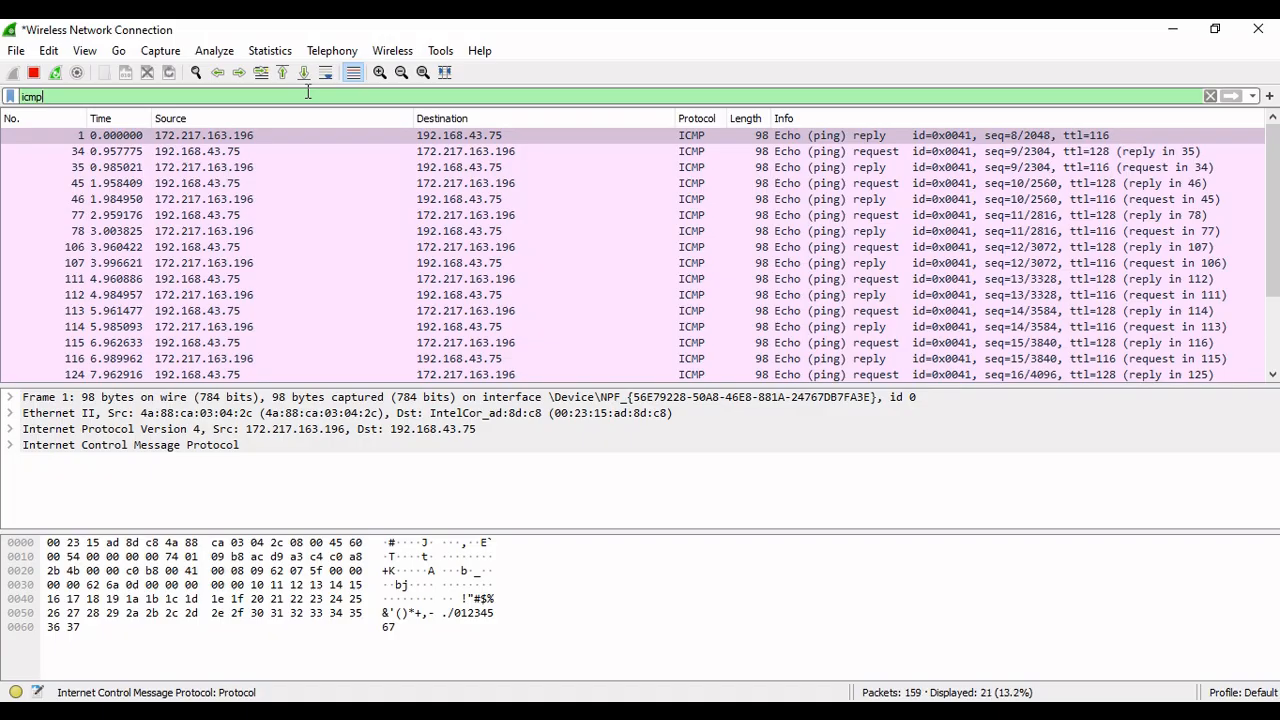
Stop the running ping in the Ubuntu terminal and return to the ICMP packet list in Wireshark
key(alt+Tab)
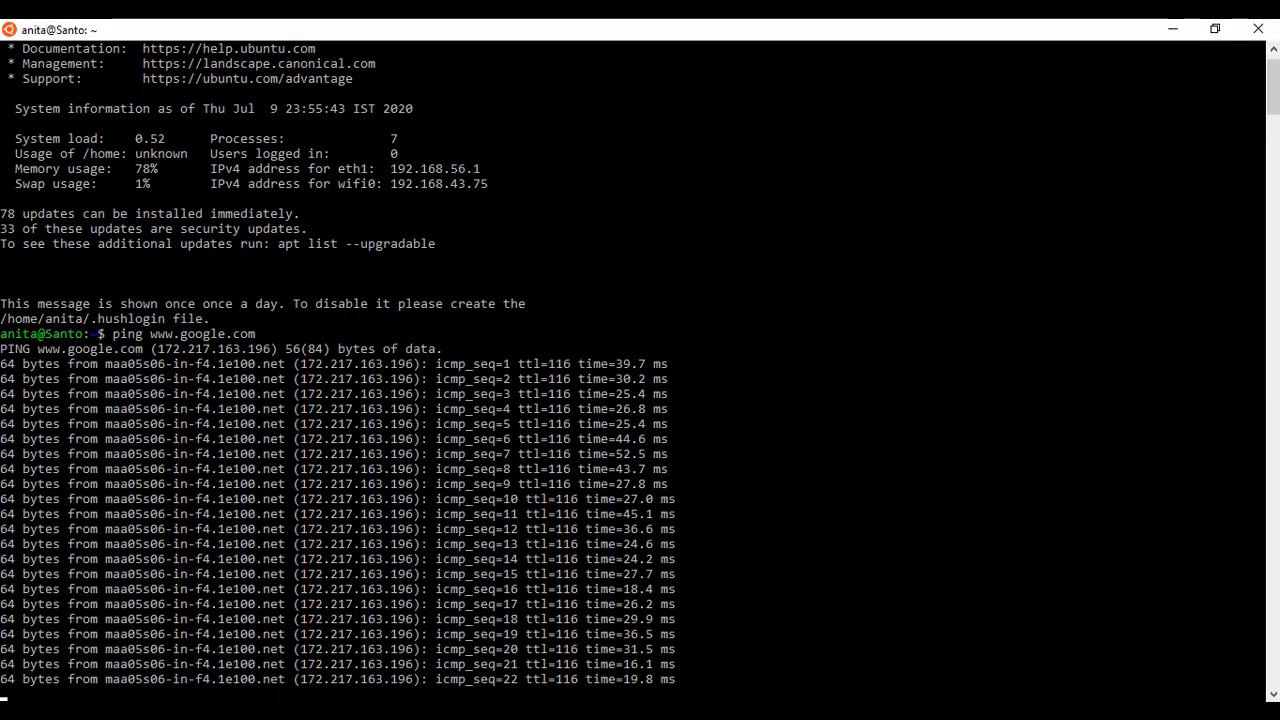
key(ctrl+c)
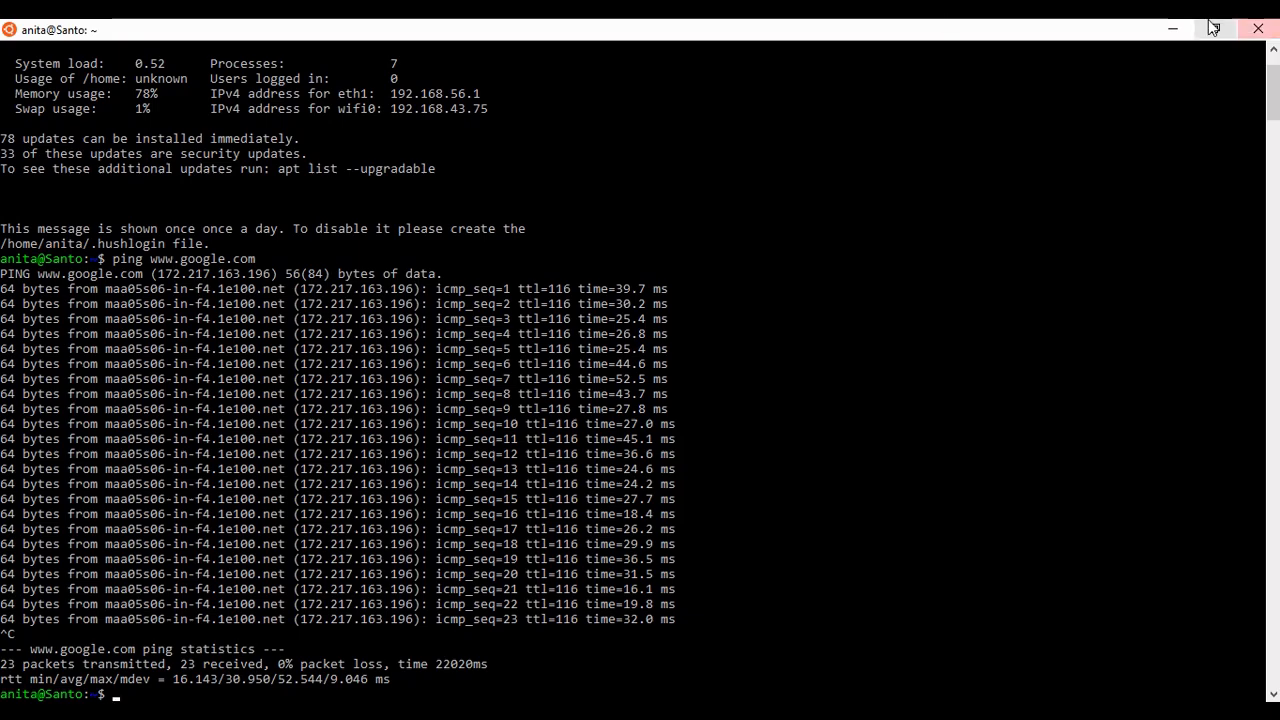
click(1173, 28)
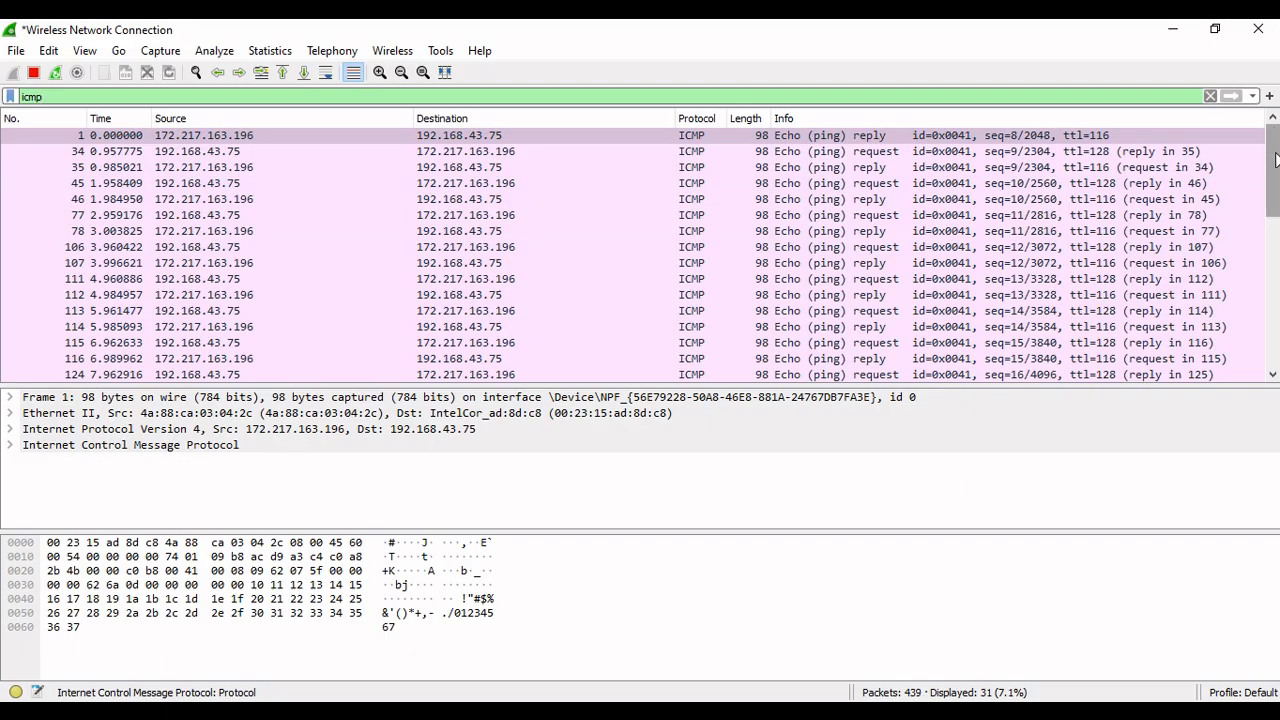
drag(1274, 154, 1274, 155)
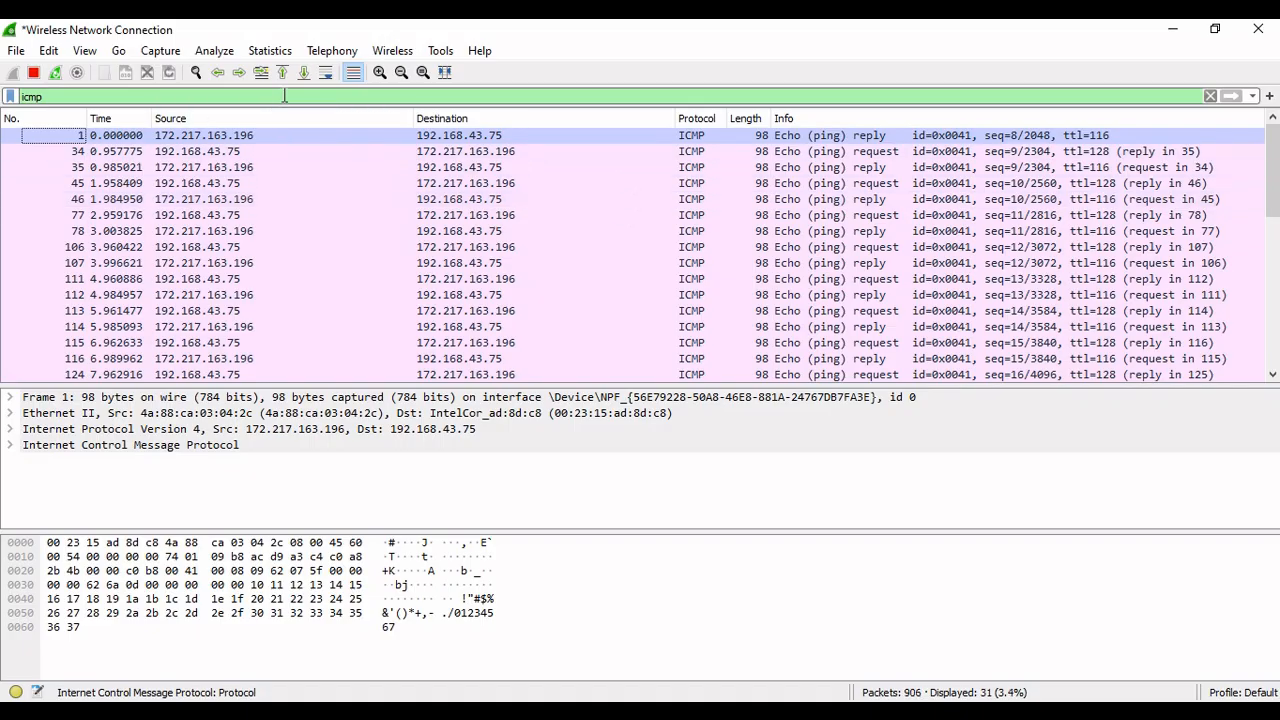
Delete the icmp text from the display filter field
click(284, 96)
key(BackSpace)
key(BackSpace)
key(BackSpace)
key(BackSpace)
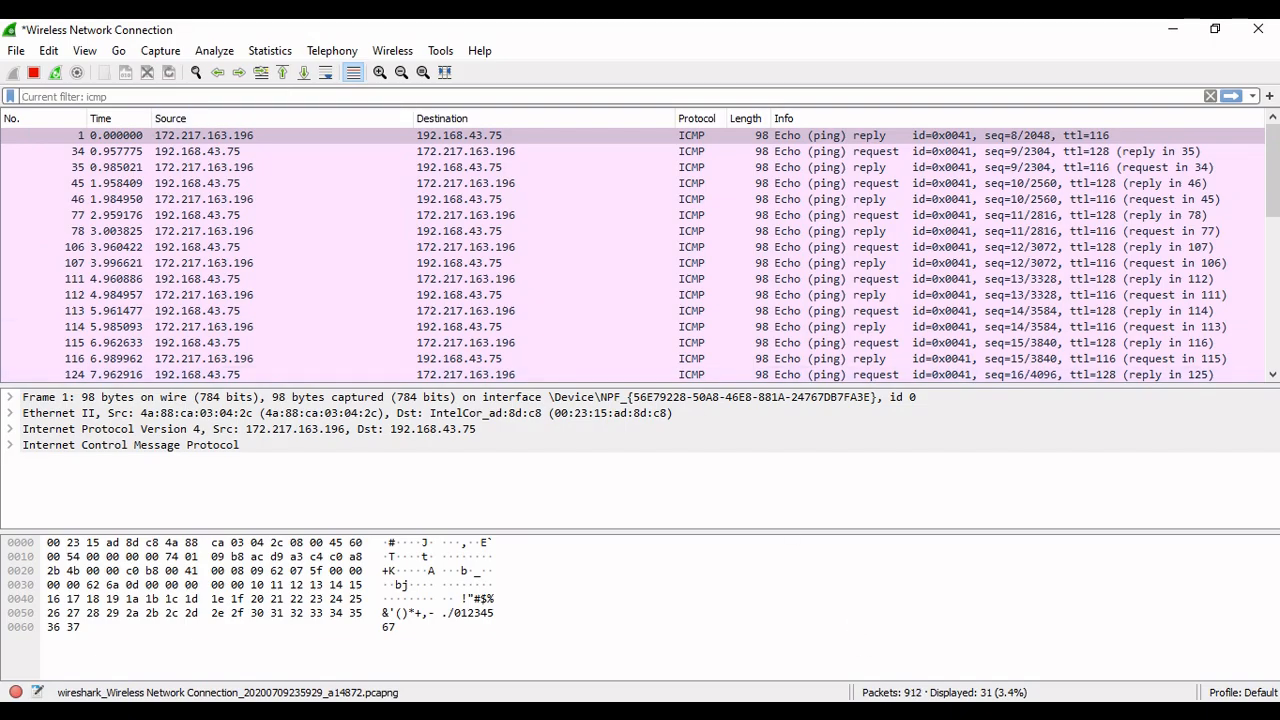
Switch to Chrome and search Google for "speed test"
click(715, 714)
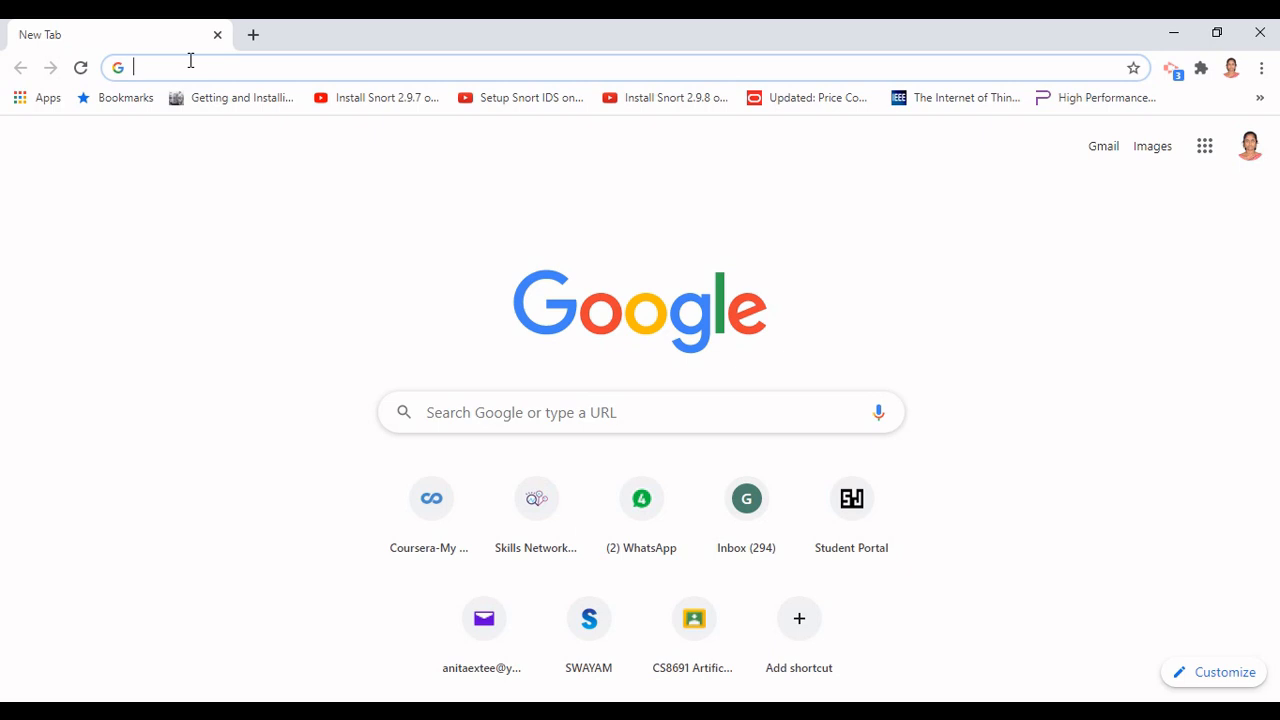
text(speed test)
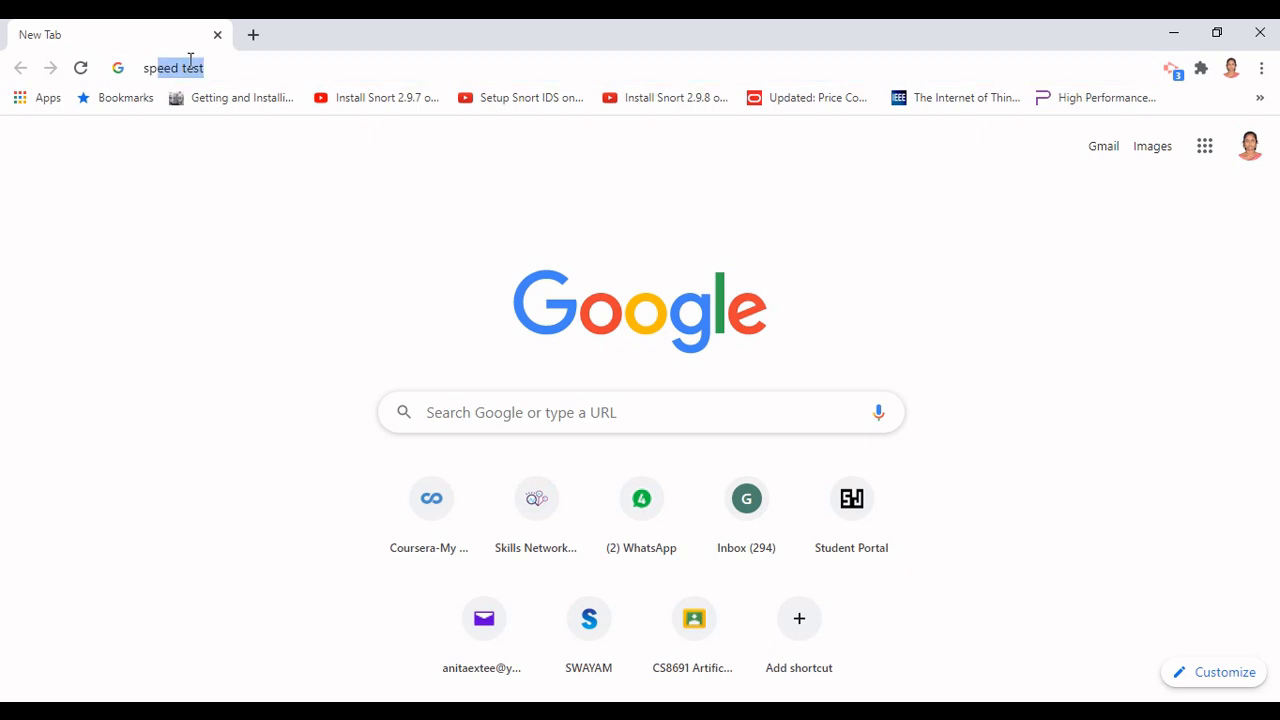
key(Return)
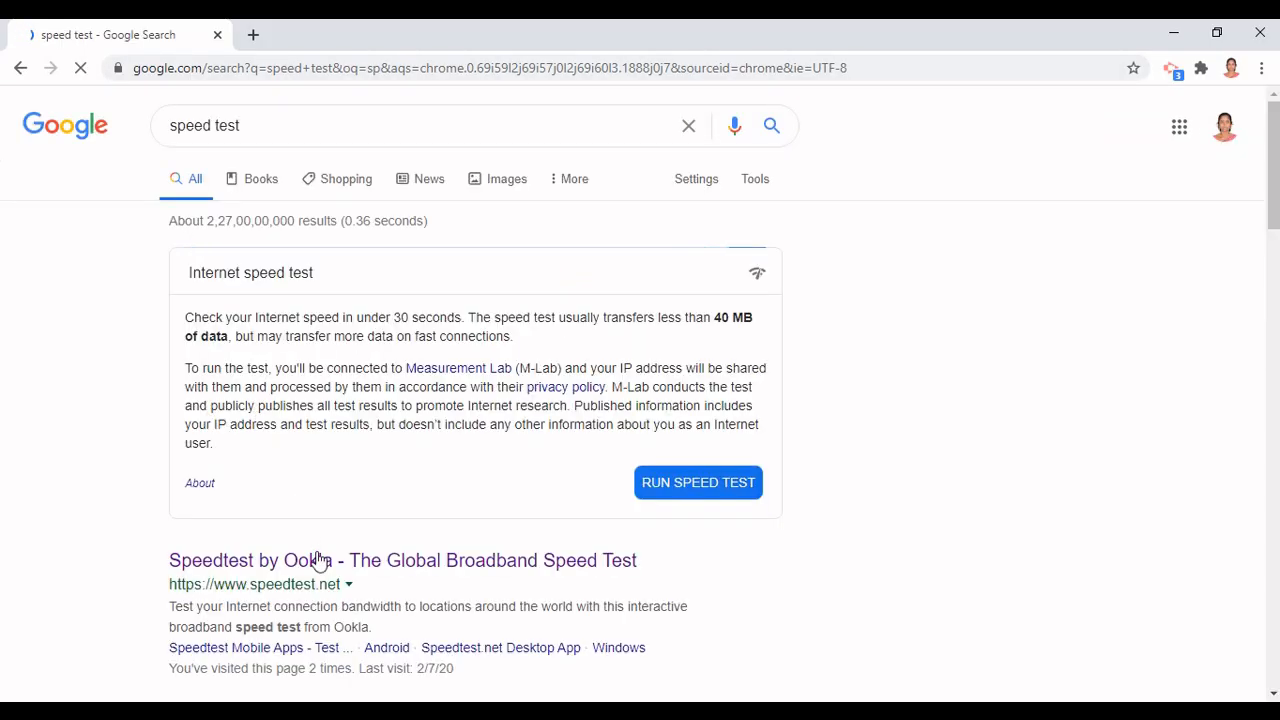
Open the openspeedtest.com result and start its speed test
scroll(340, 500, down, 1)
scroll(363, 570, down, 4)
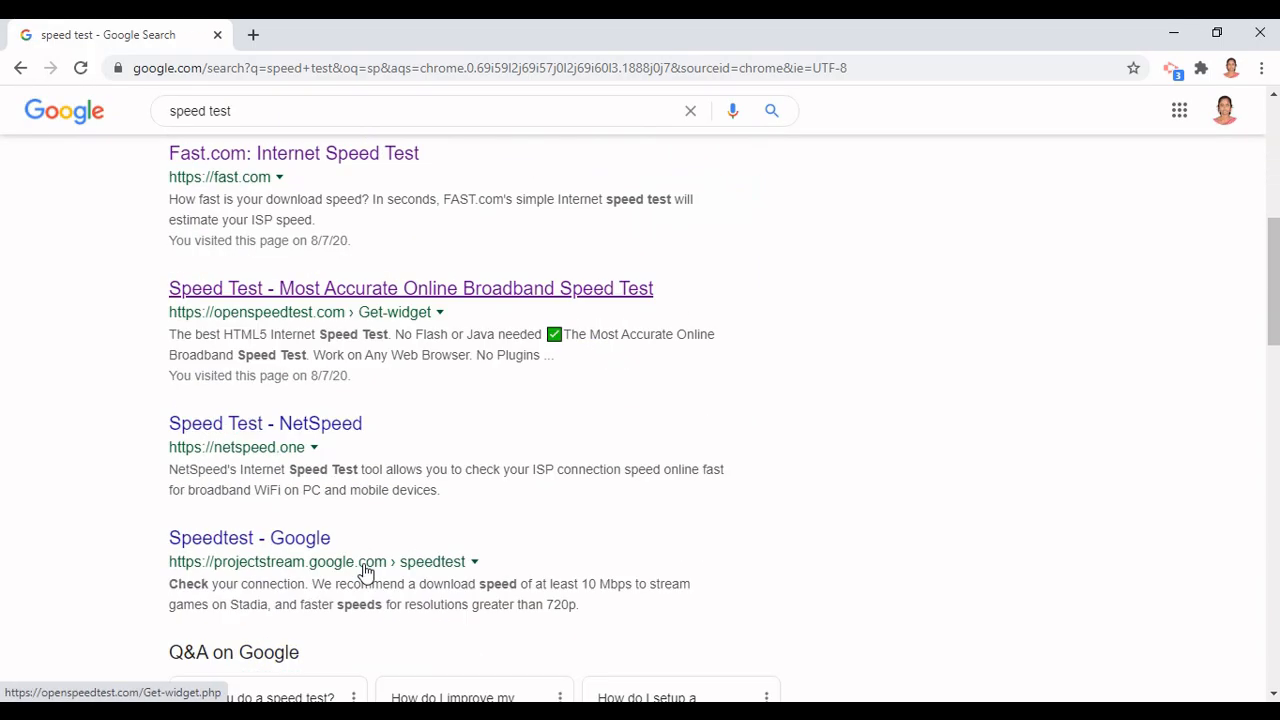
click(322, 294)
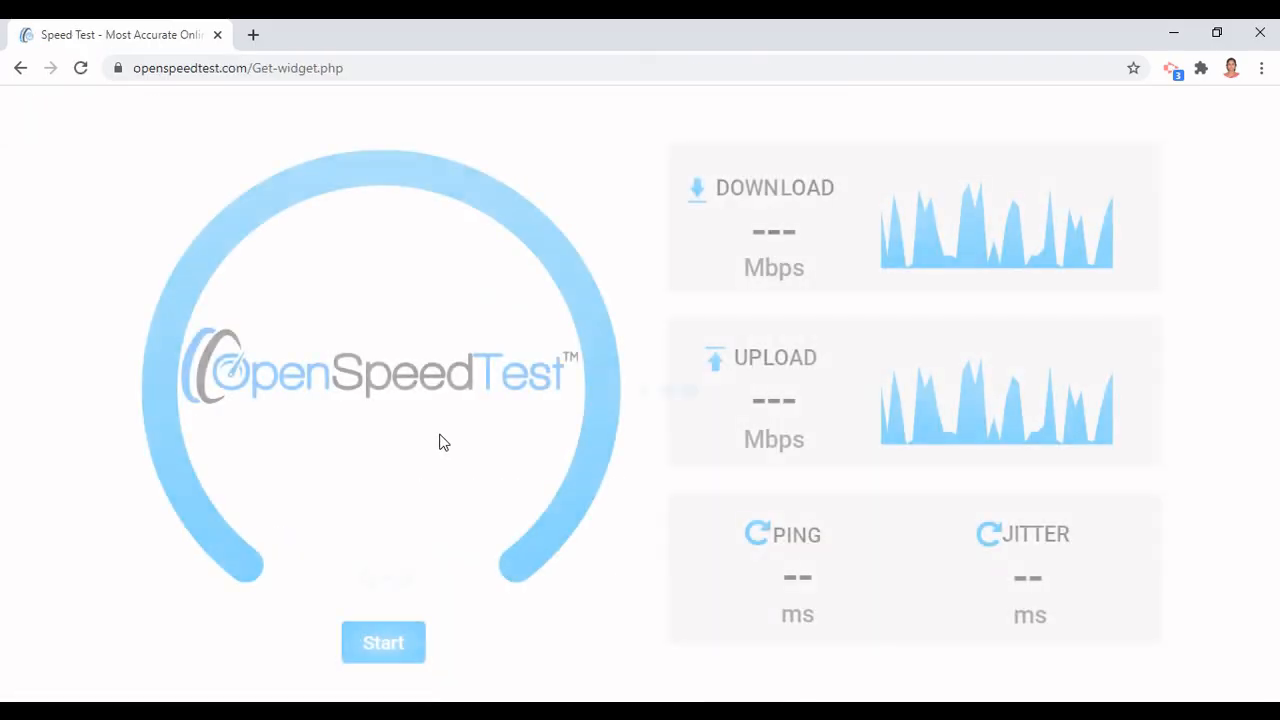
click(384, 643)
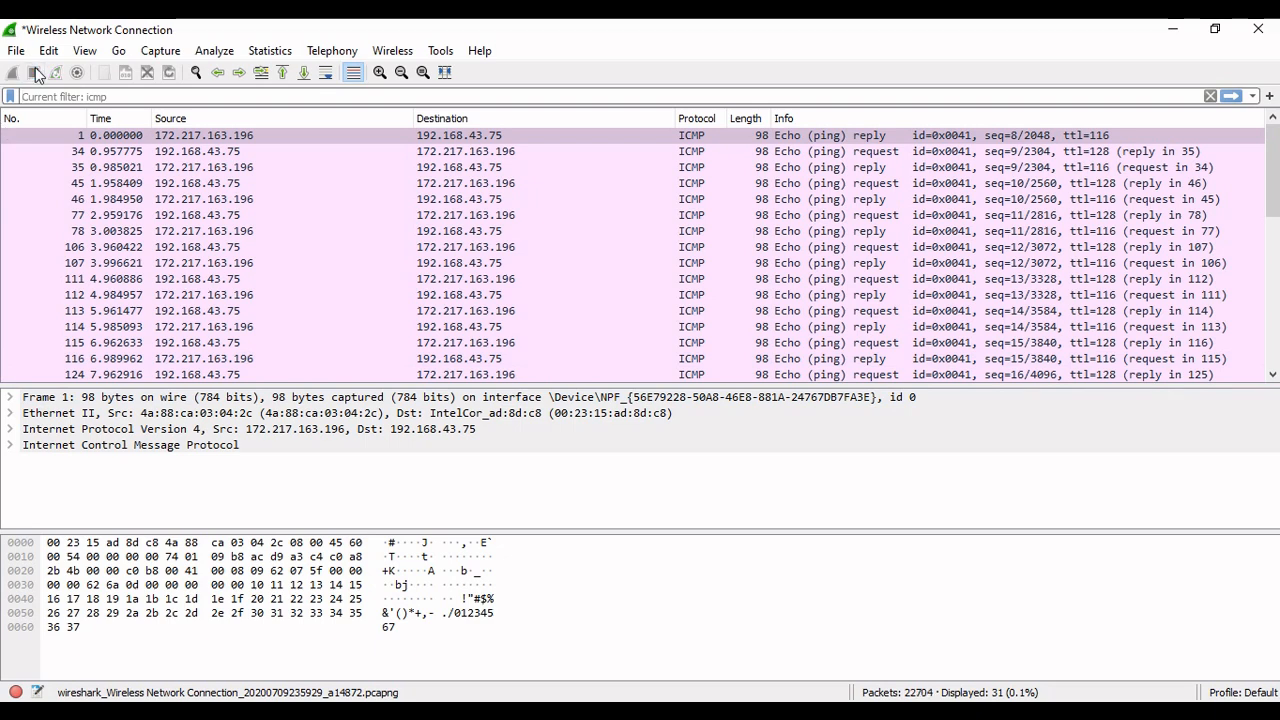
In Wireshark, stop the running capture and start a new one without saving the captured packets
click(34, 72)
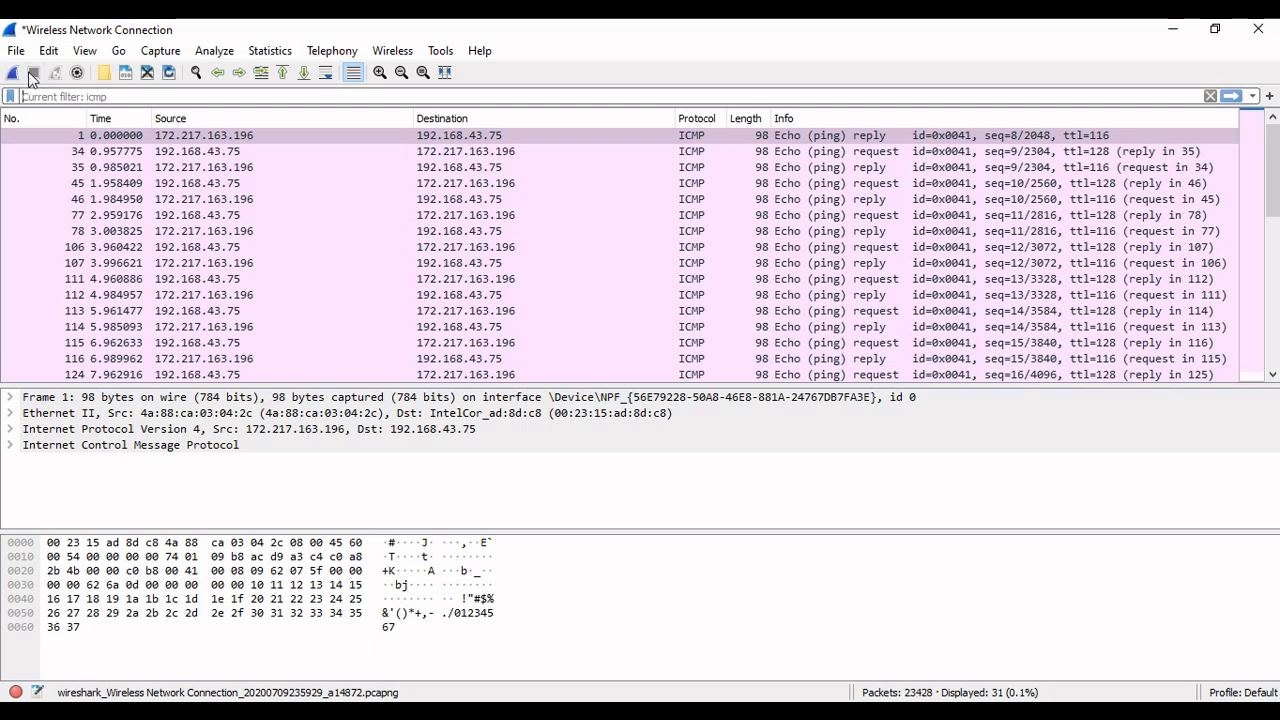
click(1172, 30)
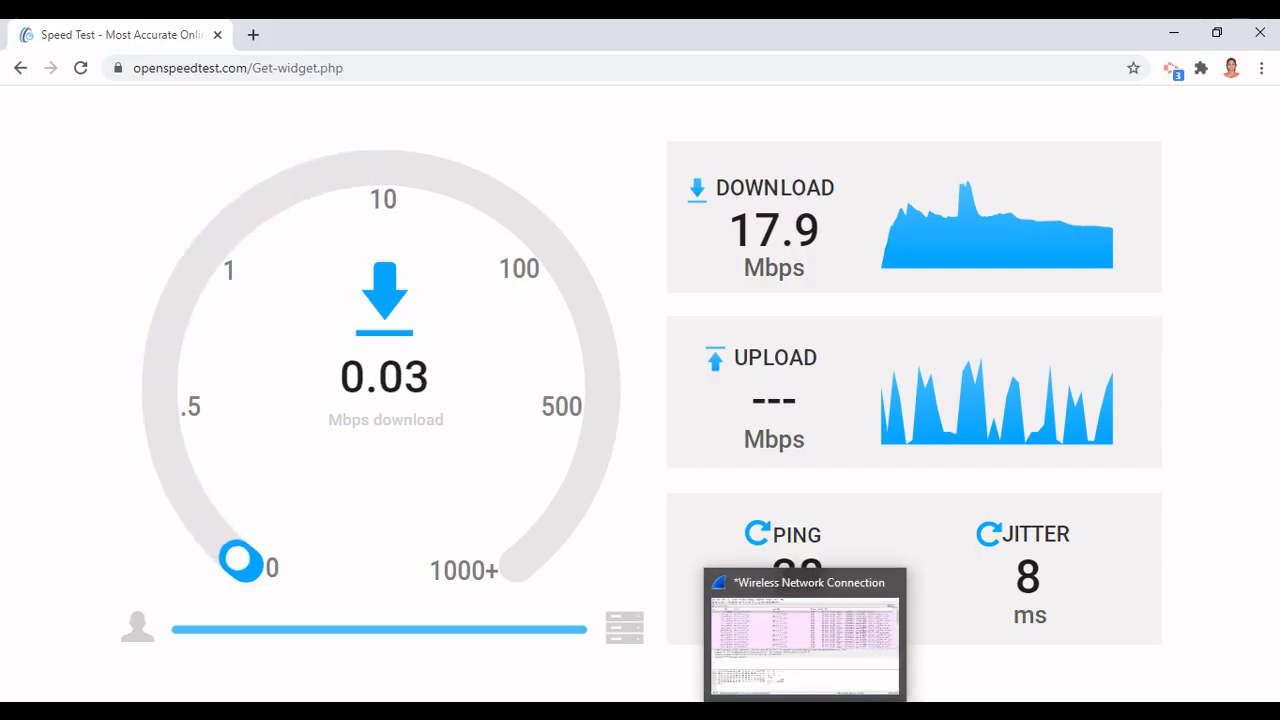
click(805, 712)
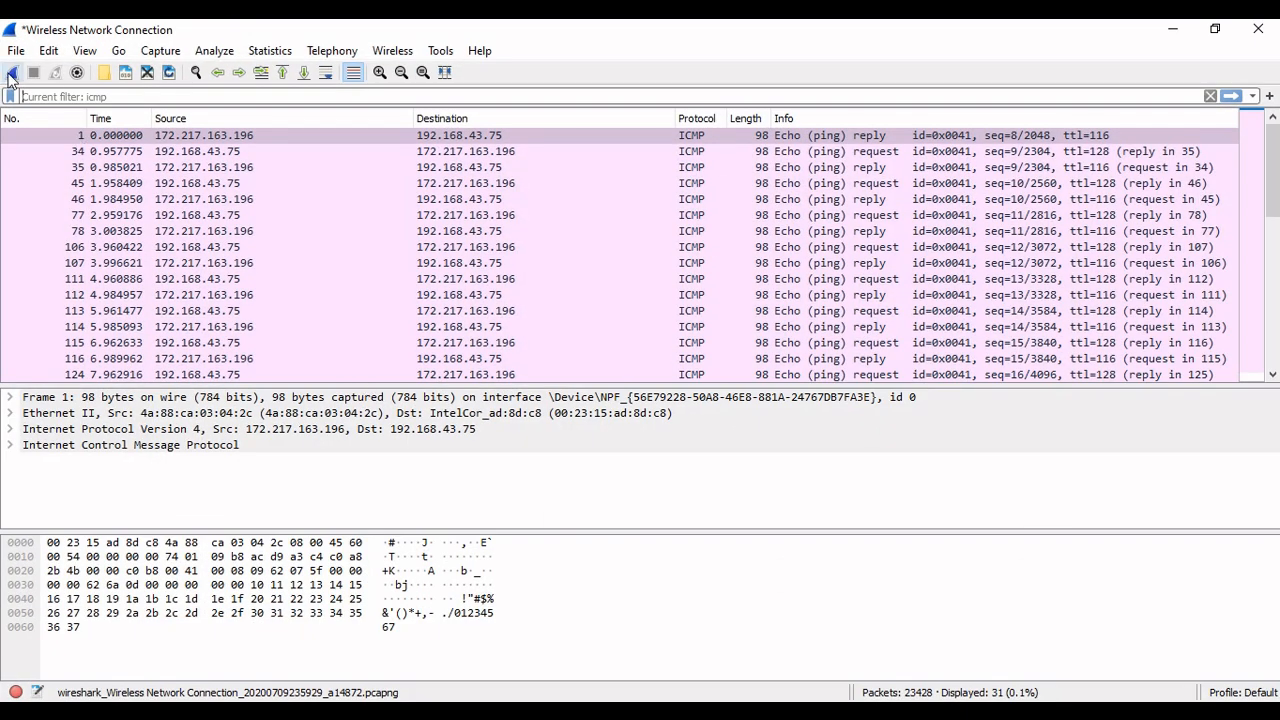
click(12, 74)
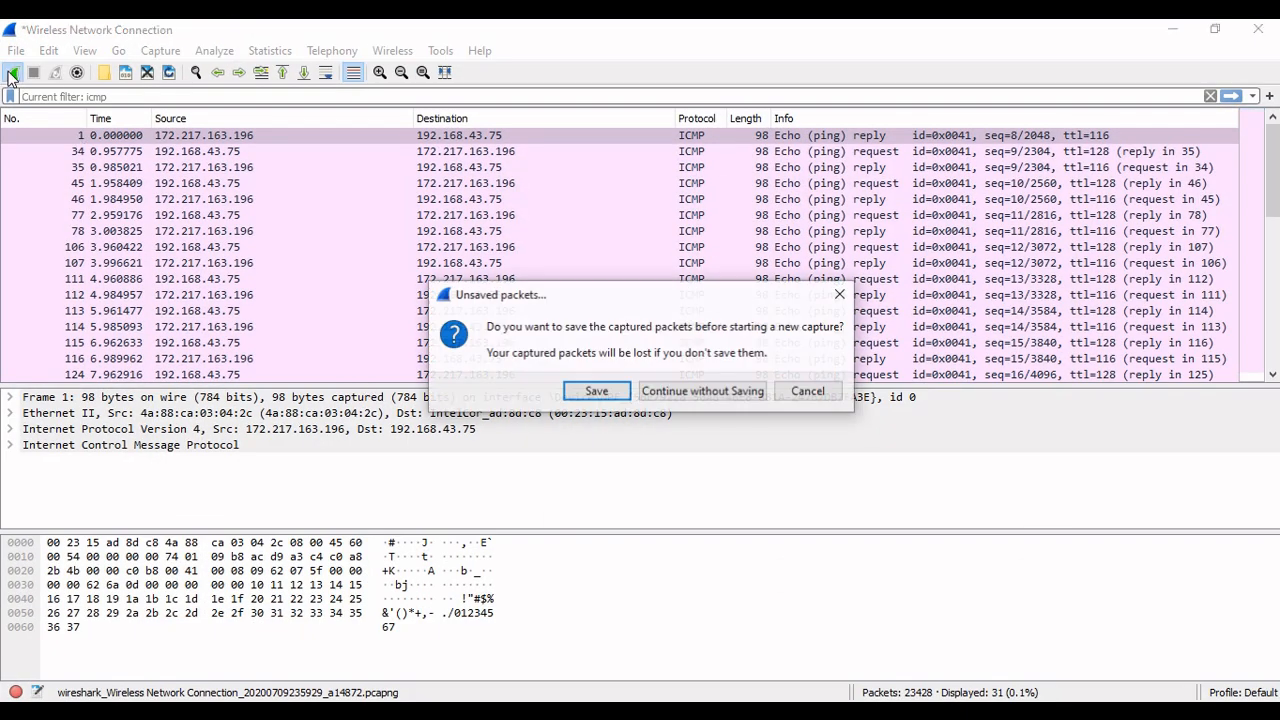
click(674, 396)
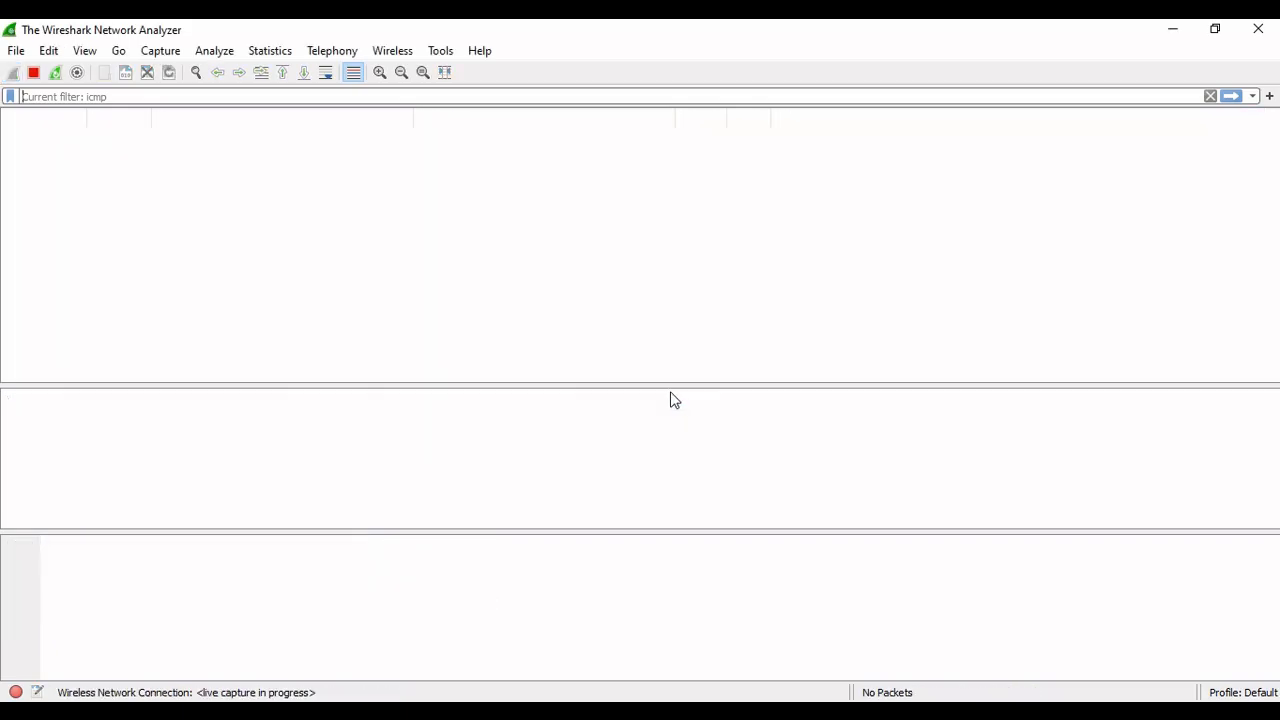
Switch to Chrome to check that the speed test has finished and return to the Wireshark capture
click(1173, 28)
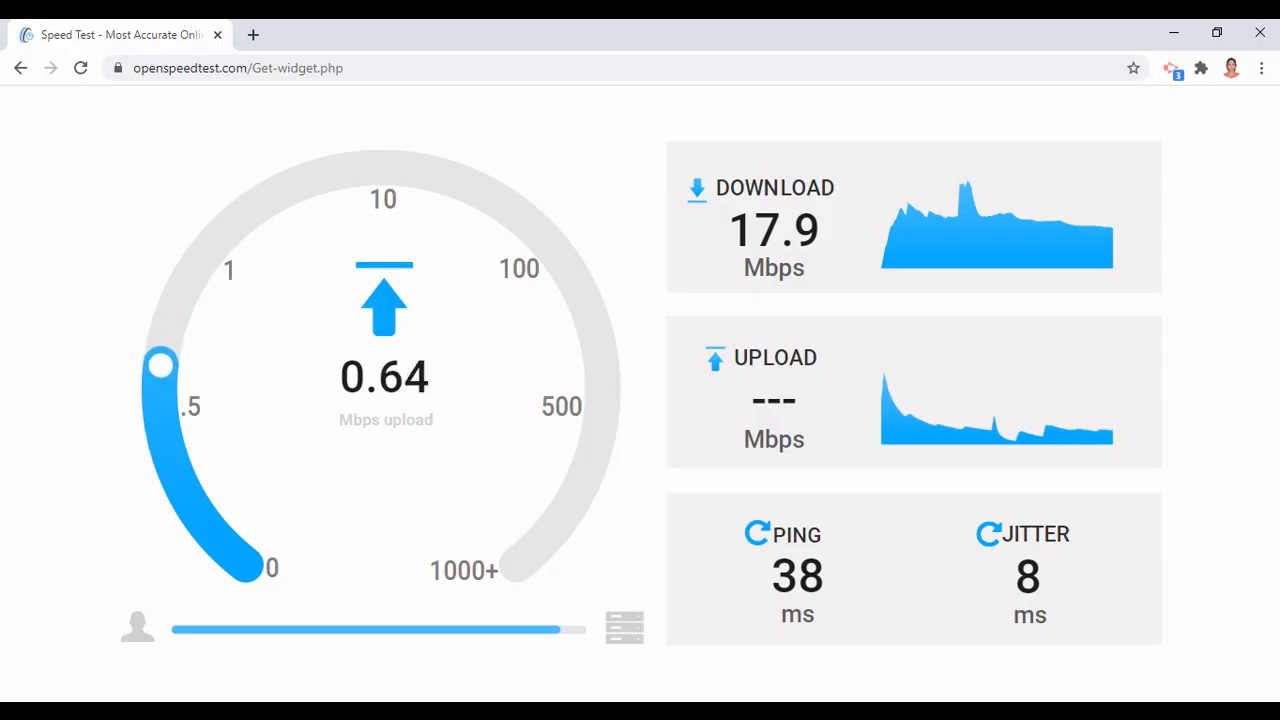
mouse_move(805, 712)
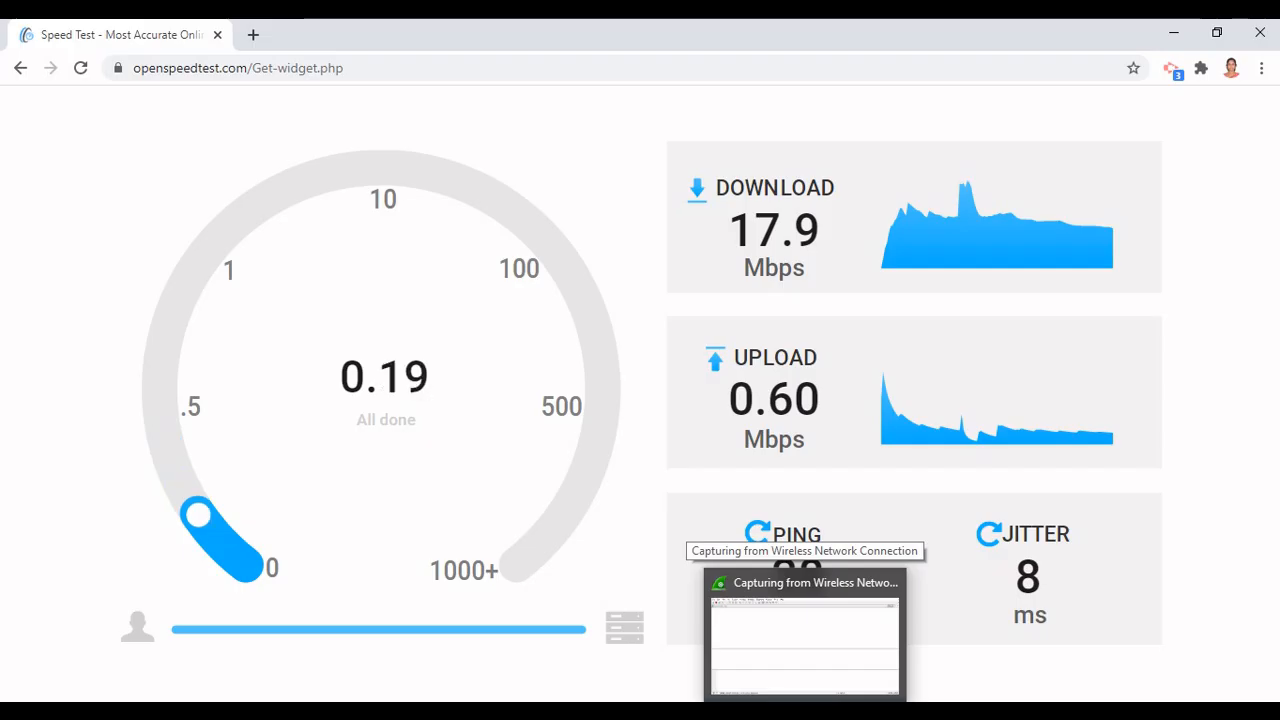
click(805, 712)
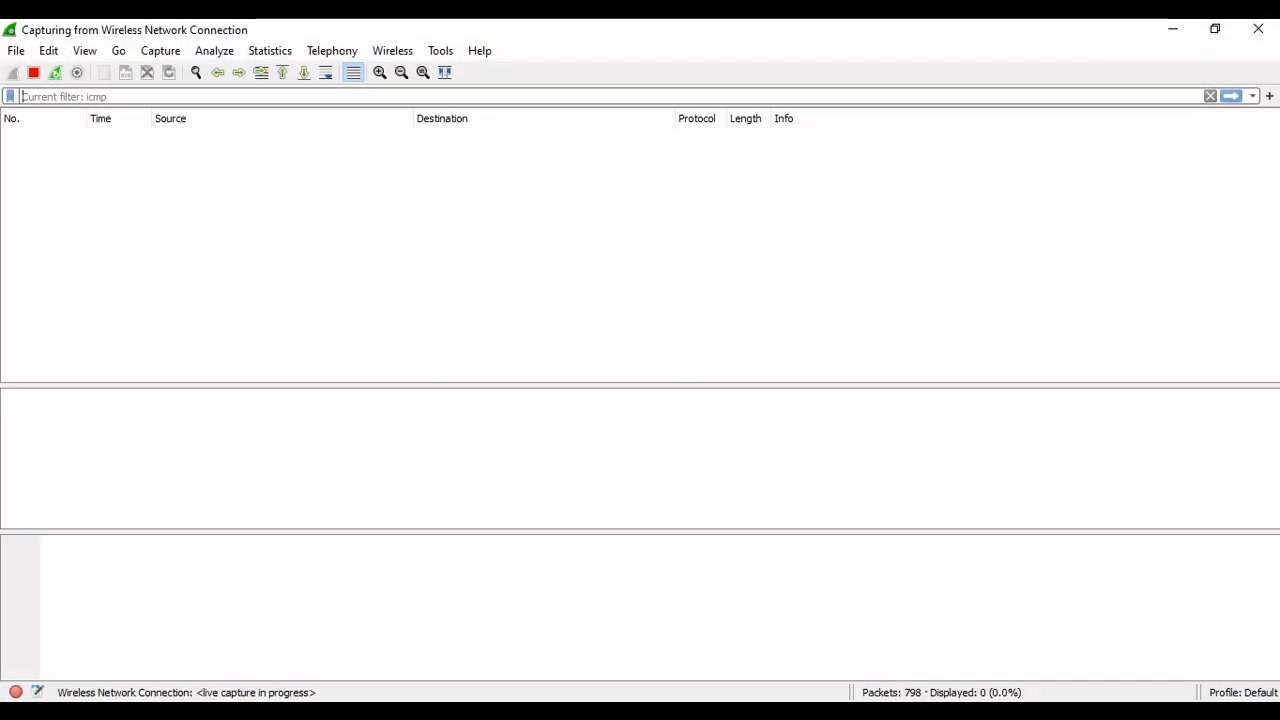
Apply an empty display filter in place of icmp and look through the unfiltered packet list
click(218, 99)
key(Return)
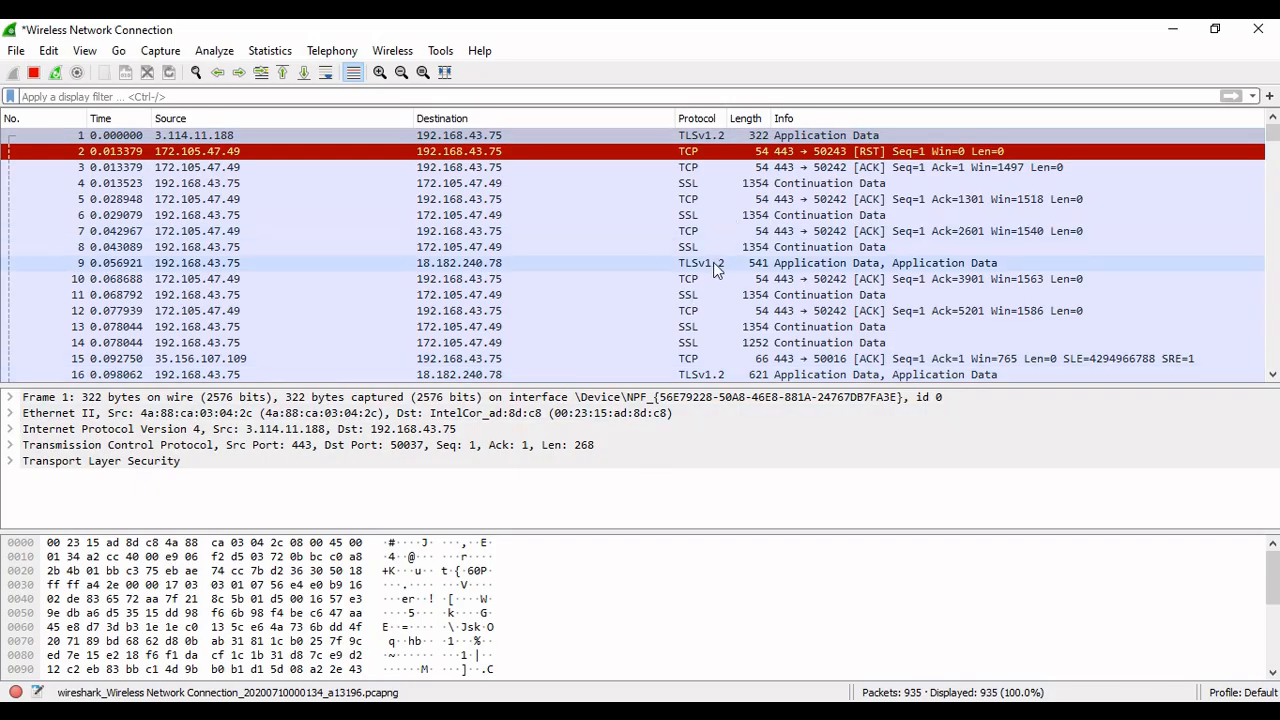
scroll(713, 263, down, 9)
scroll(713, 271, down, 20)
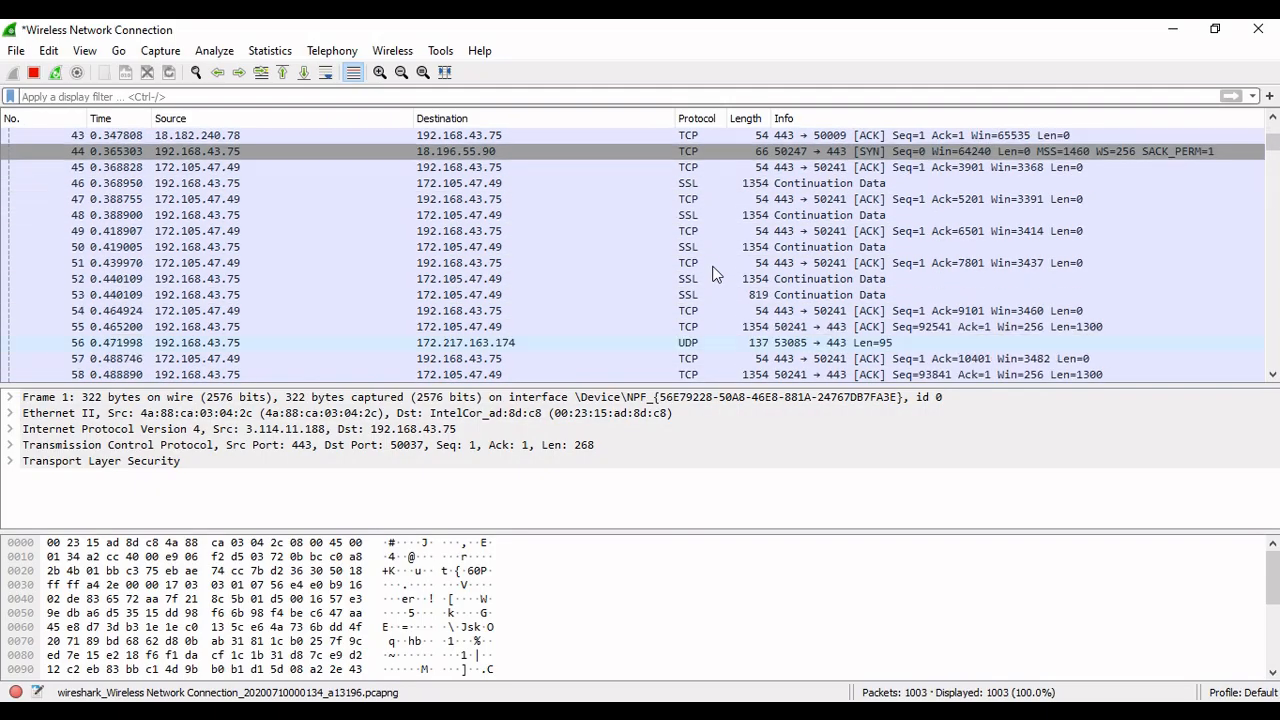
Stop the running capture and filter the captured packets with the display filter tcp
click(227, 96)
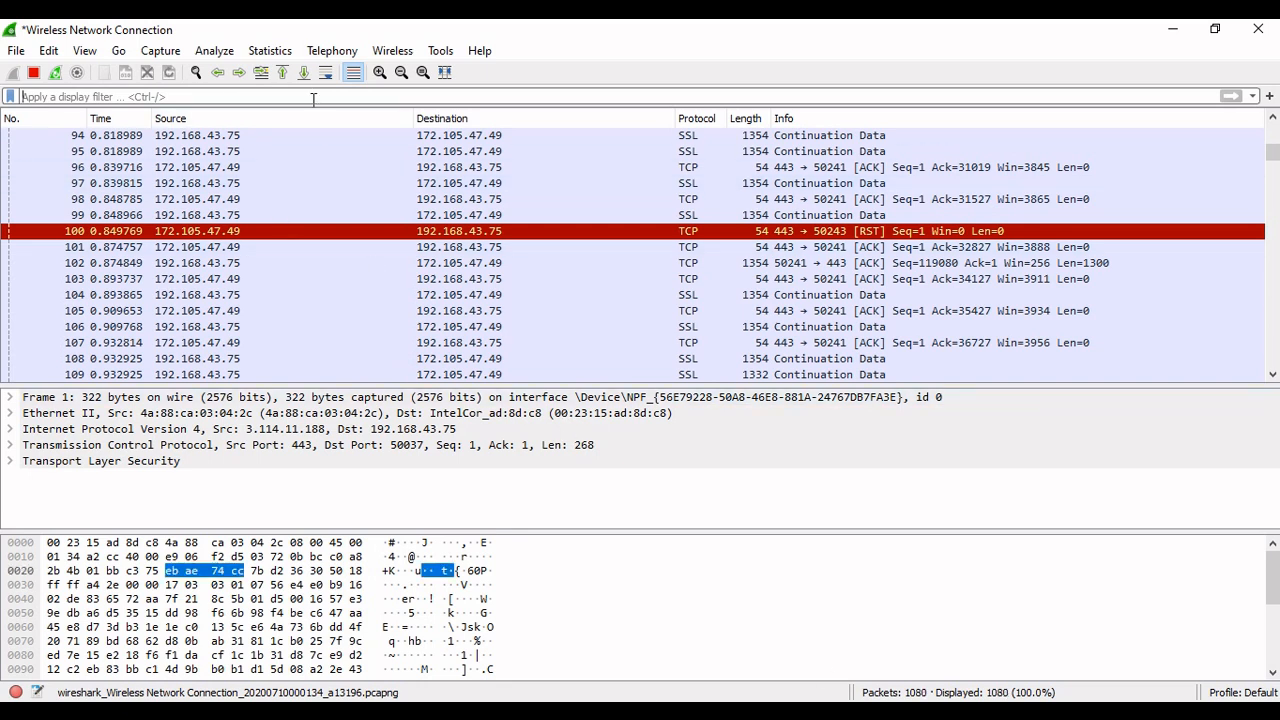
click(35, 73)
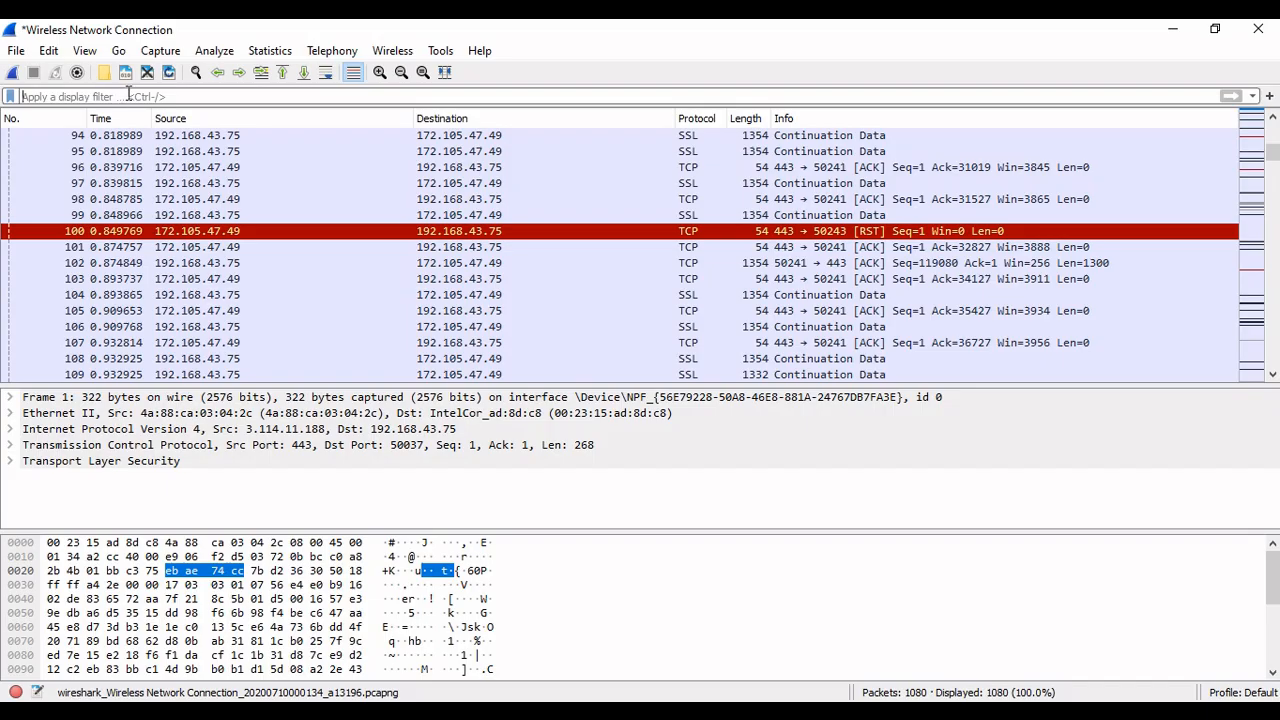
text(tcp)
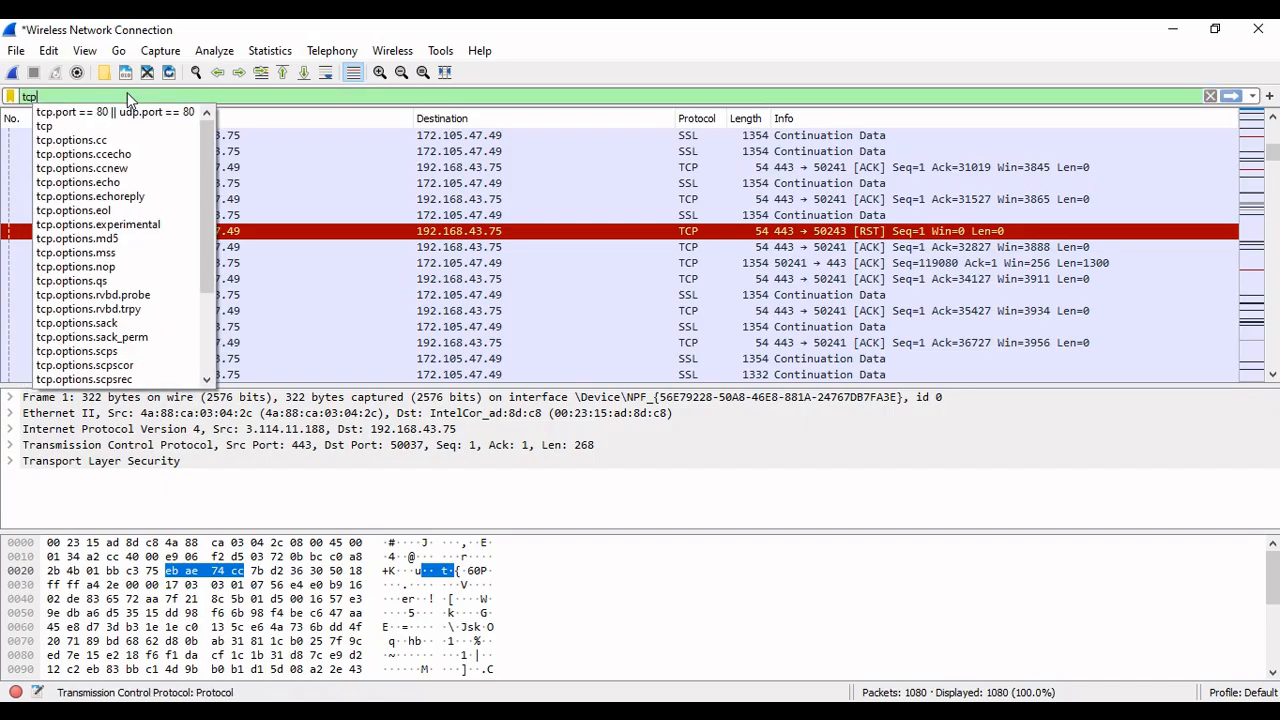
key(Return)
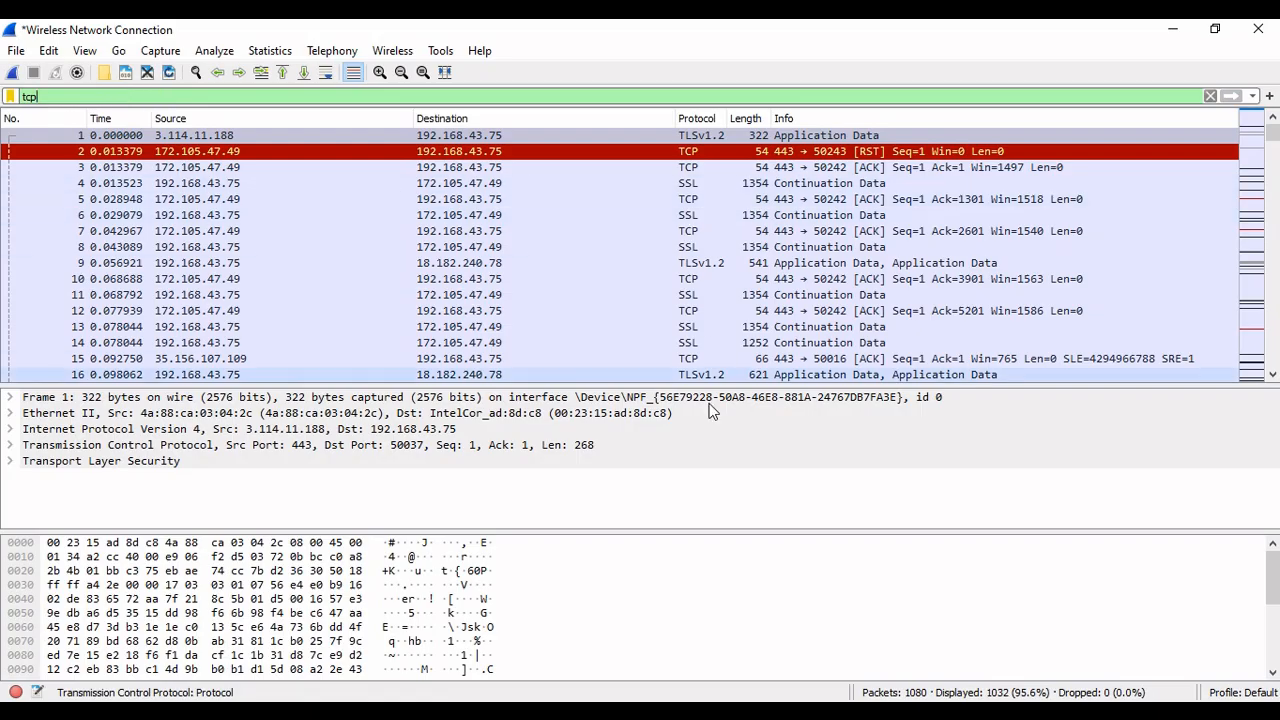
scroll(690, 318, down, 9)
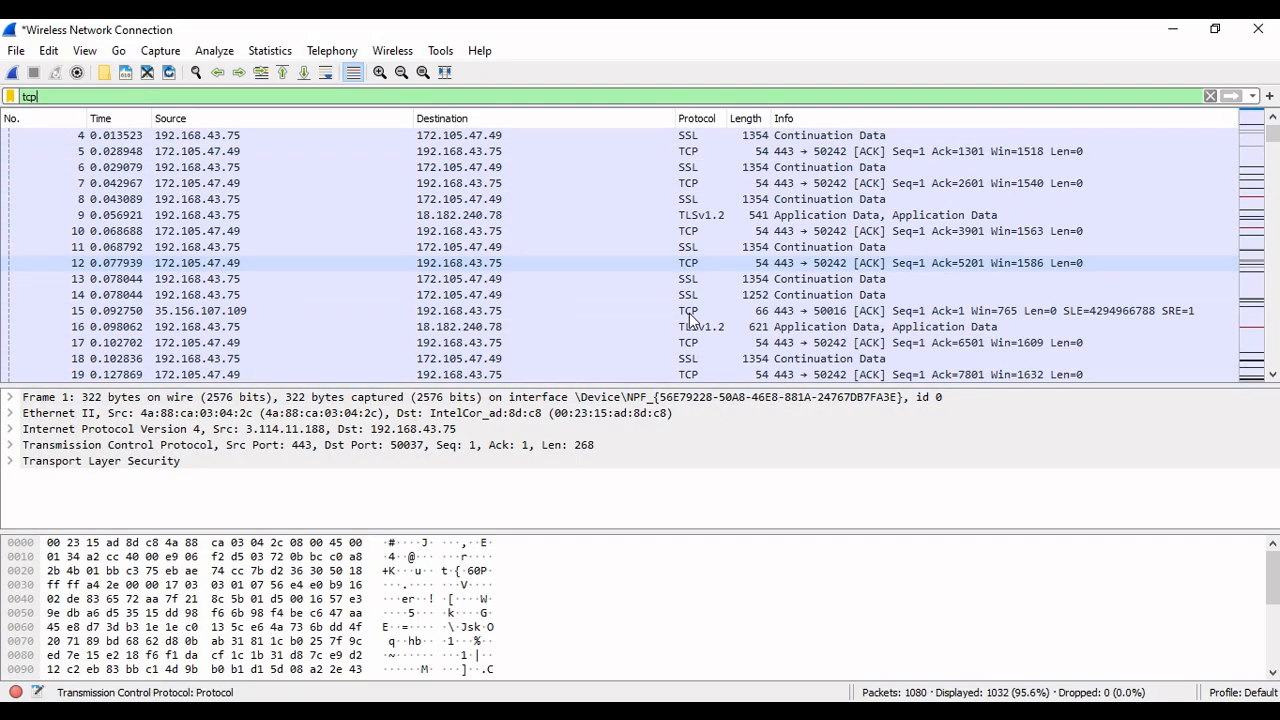
scroll(690, 318, down, 1)
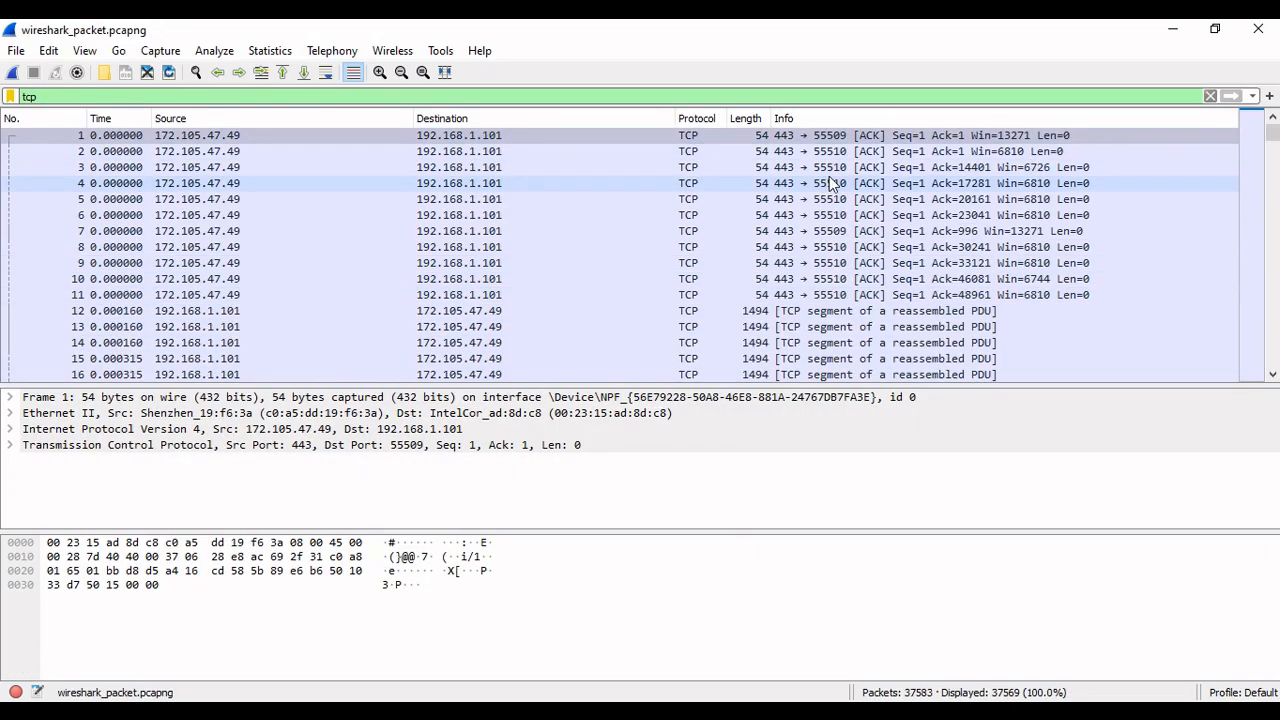
Look through the TCP packets of wireshark_packet.pcapng from the start to around packet 17700, checking sources, protocols and info
scroll(823, 186, down, 16)
scroll(825, 203, down, 4)
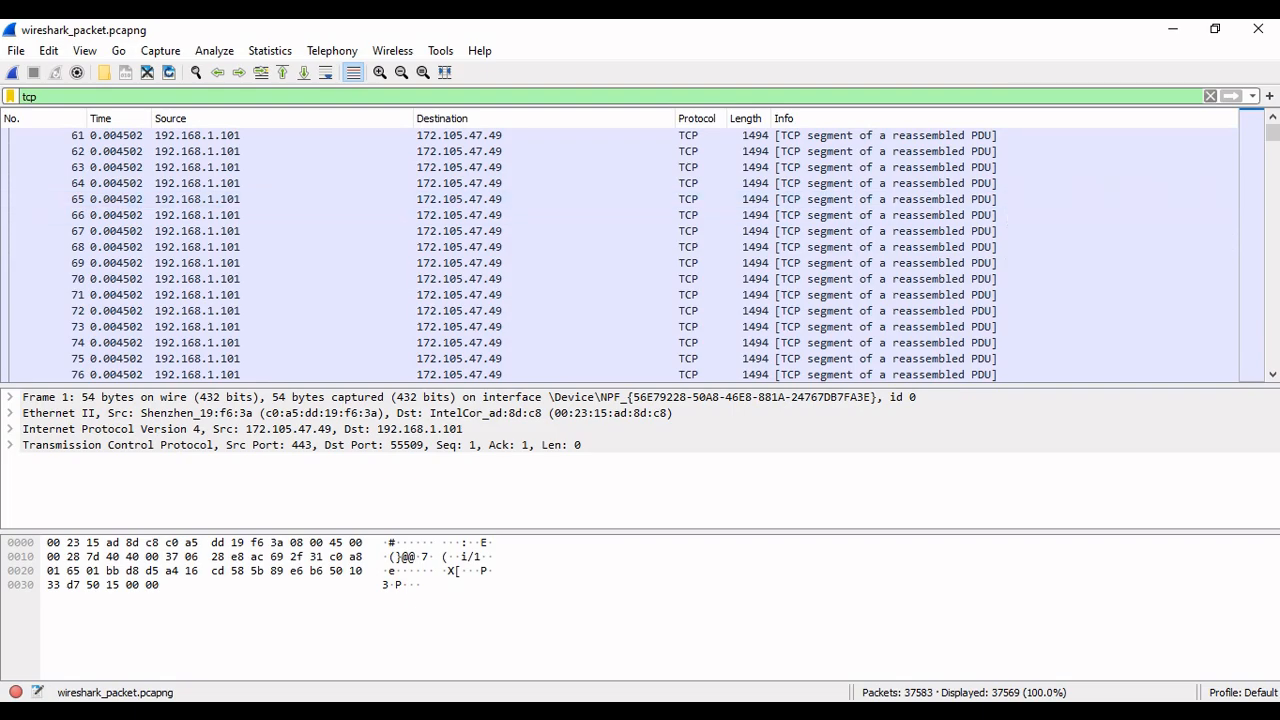
drag(1276, 143, 1265, 250)
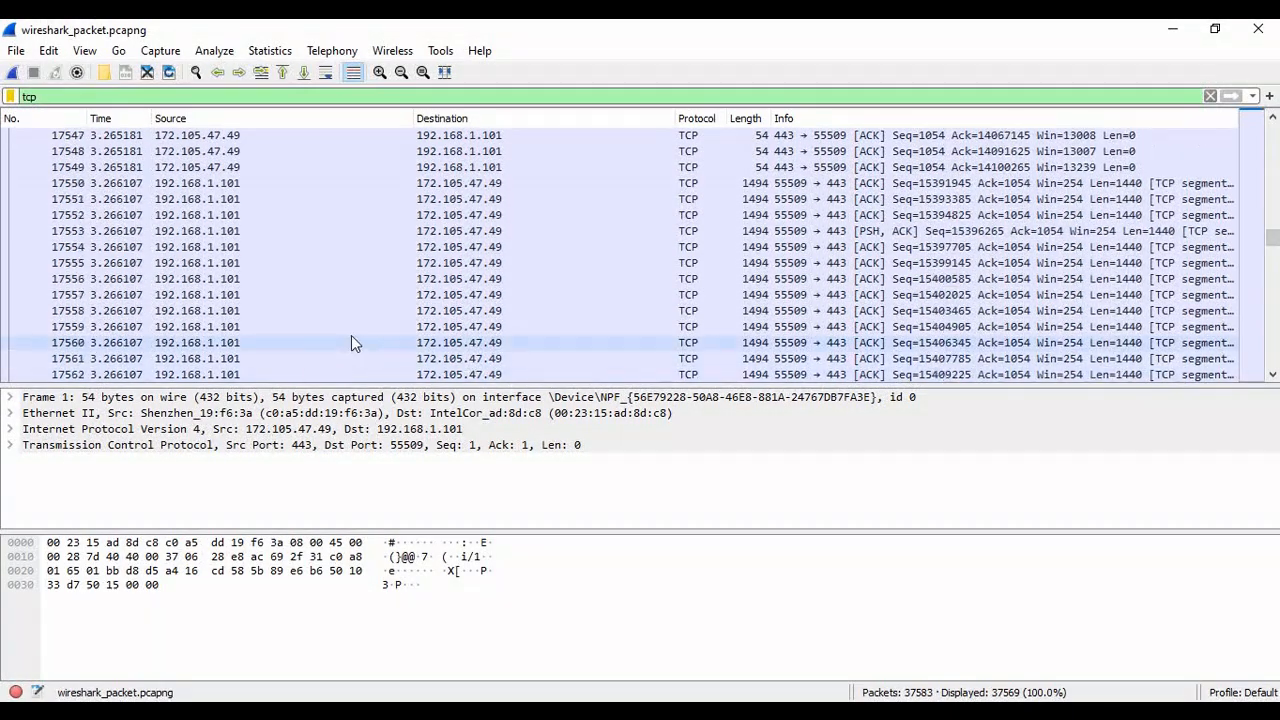
scroll(351, 343, down, 20)
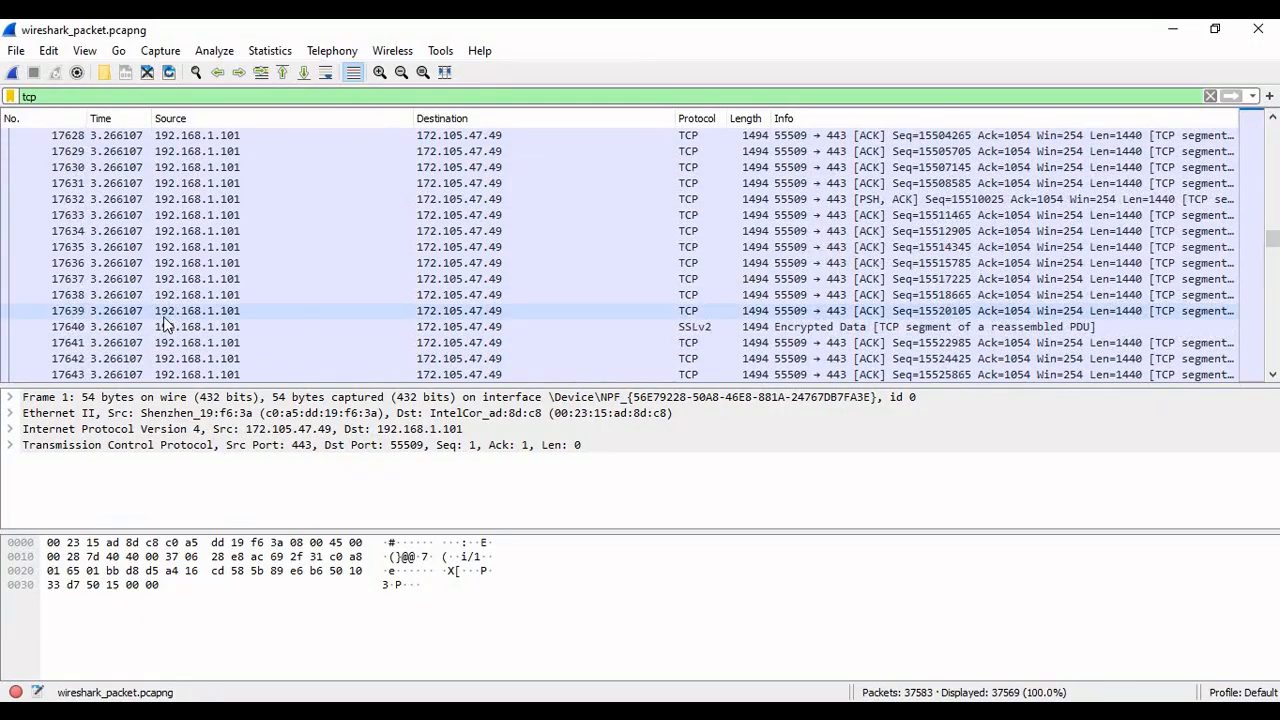
click(164, 314)
scroll(641, 368, down, 19)
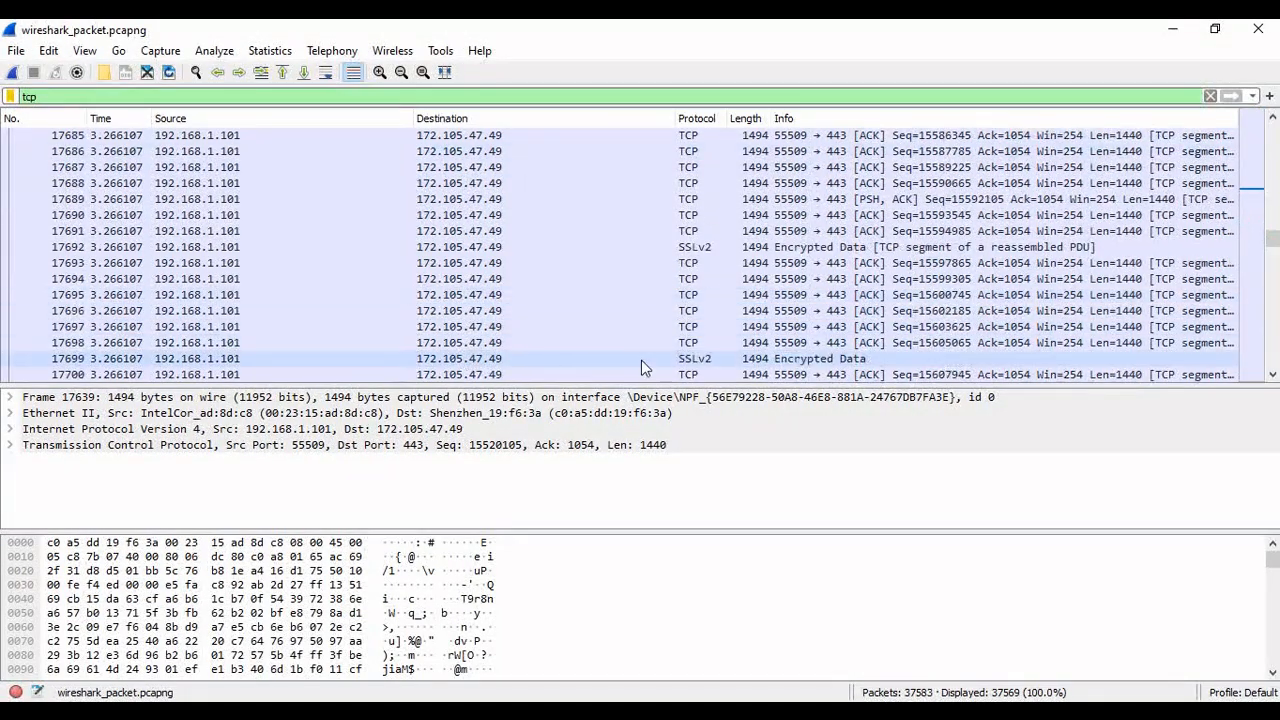
Select TCP packet 17711 and open the Time Sequence (Stevens) stream graph for it
scroll(700, 345, down, 5)
click(693, 312)
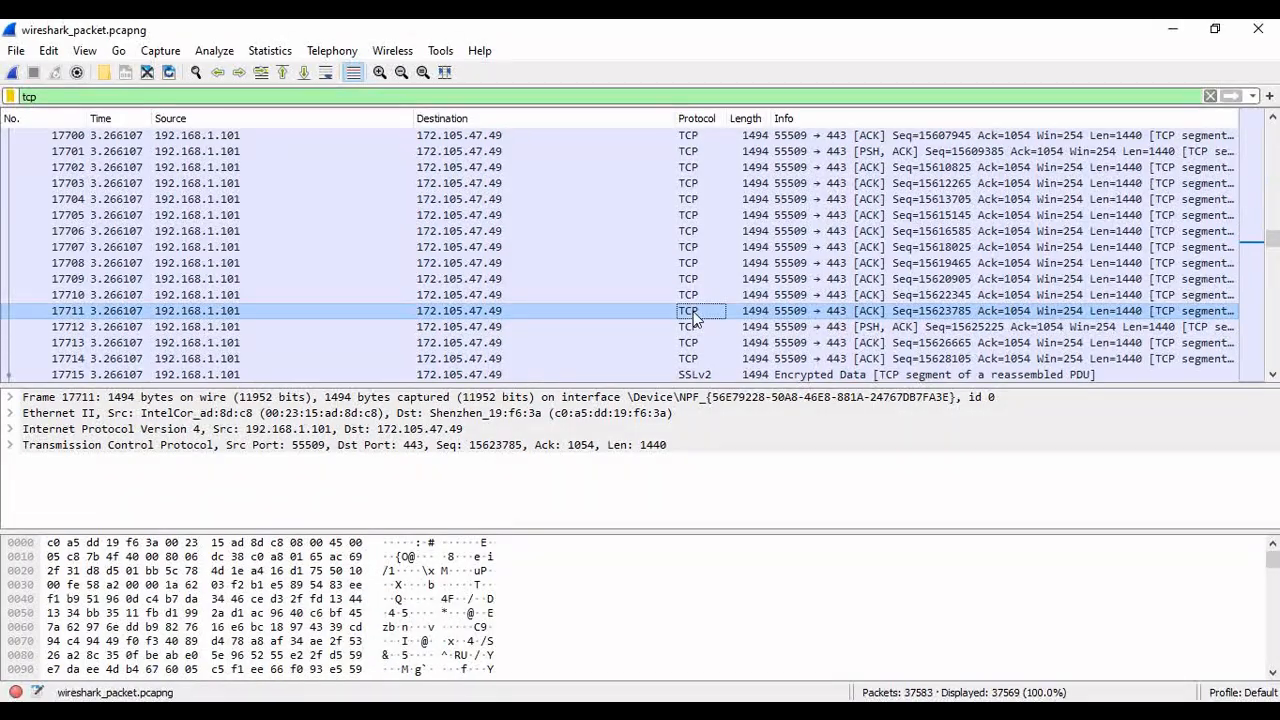
click(266, 50)
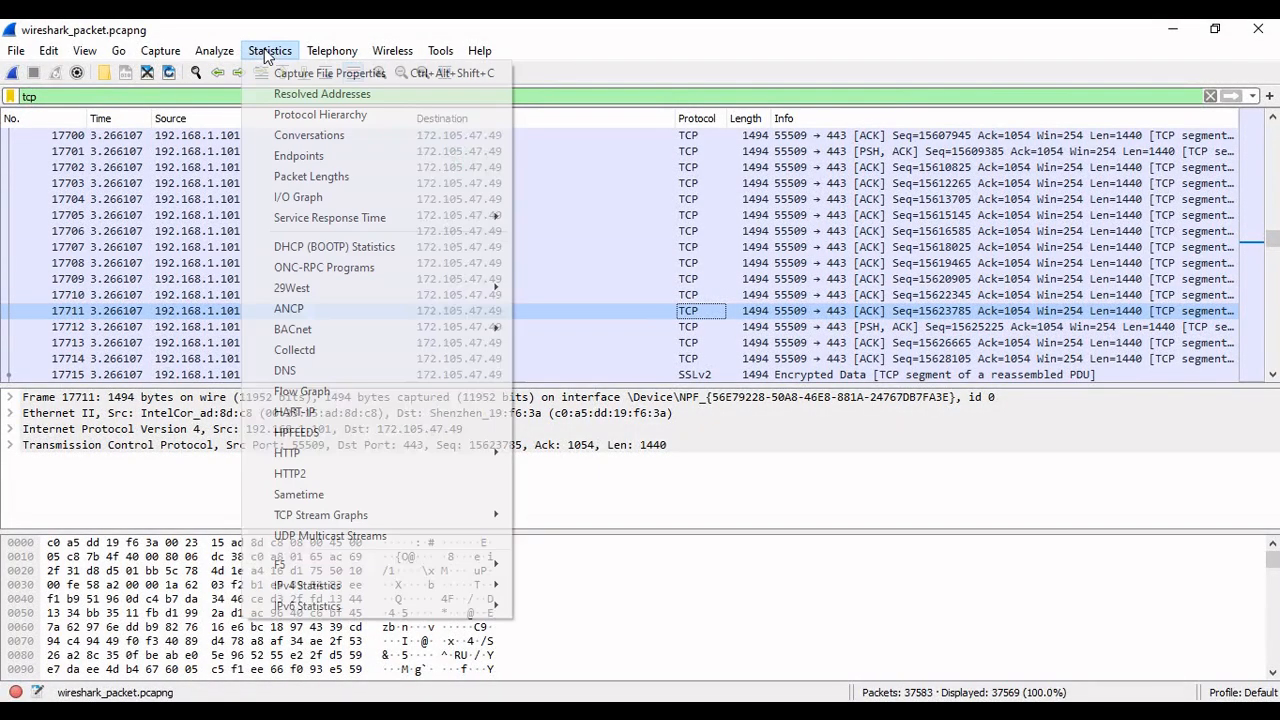
mouse_move(341, 510)
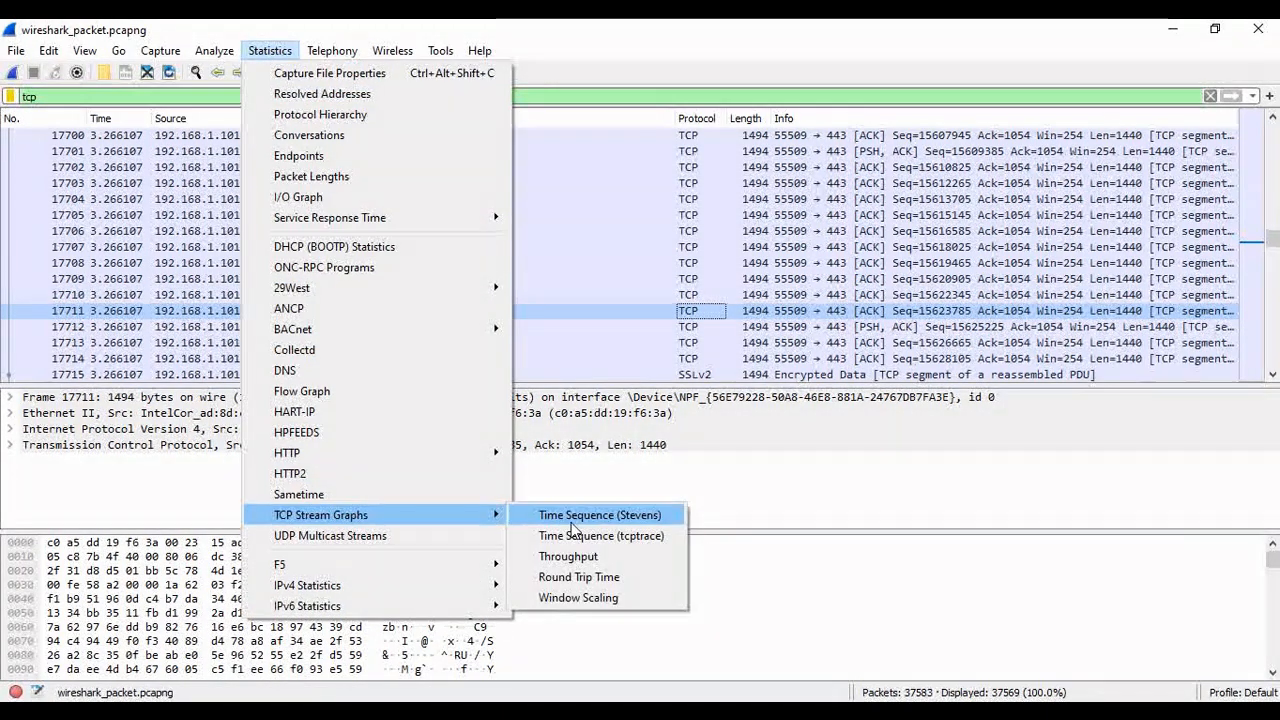
click(571, 518)
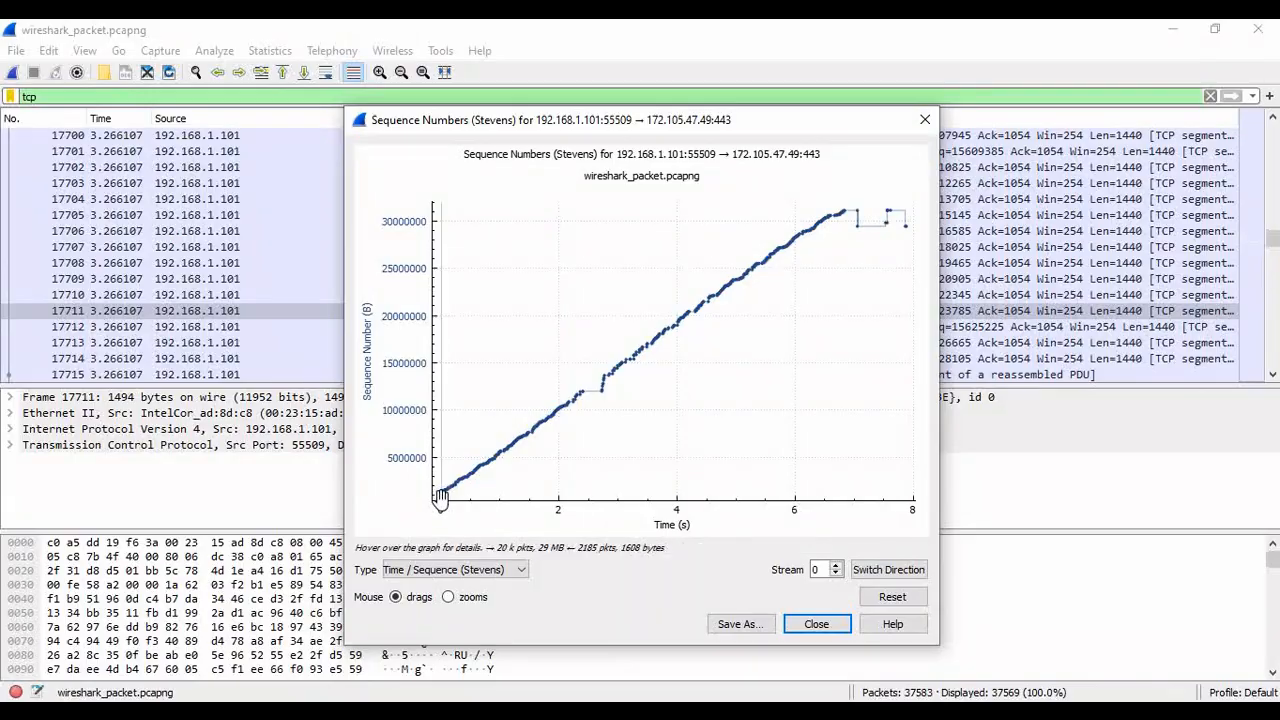
Close the graph, sort the packets by source, and reopen the Time Sequence (Stevens) graph for packet 17709
click(290, 114)
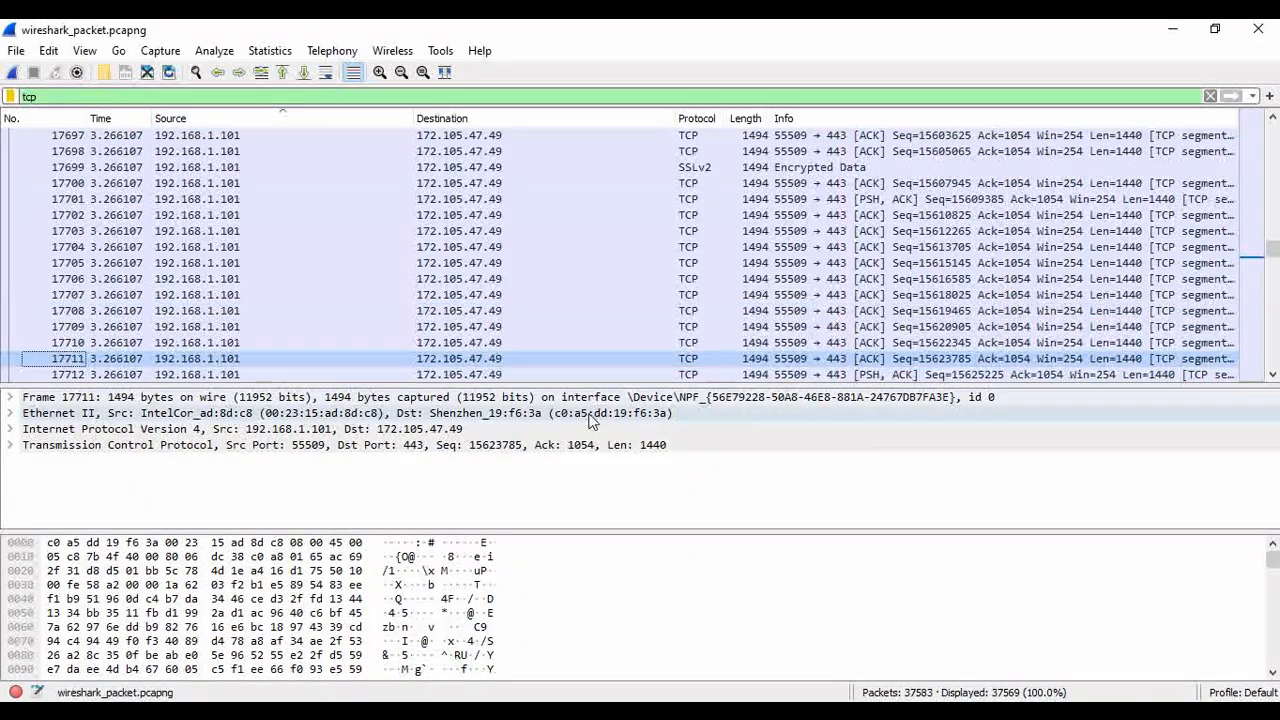
click(693, 328)
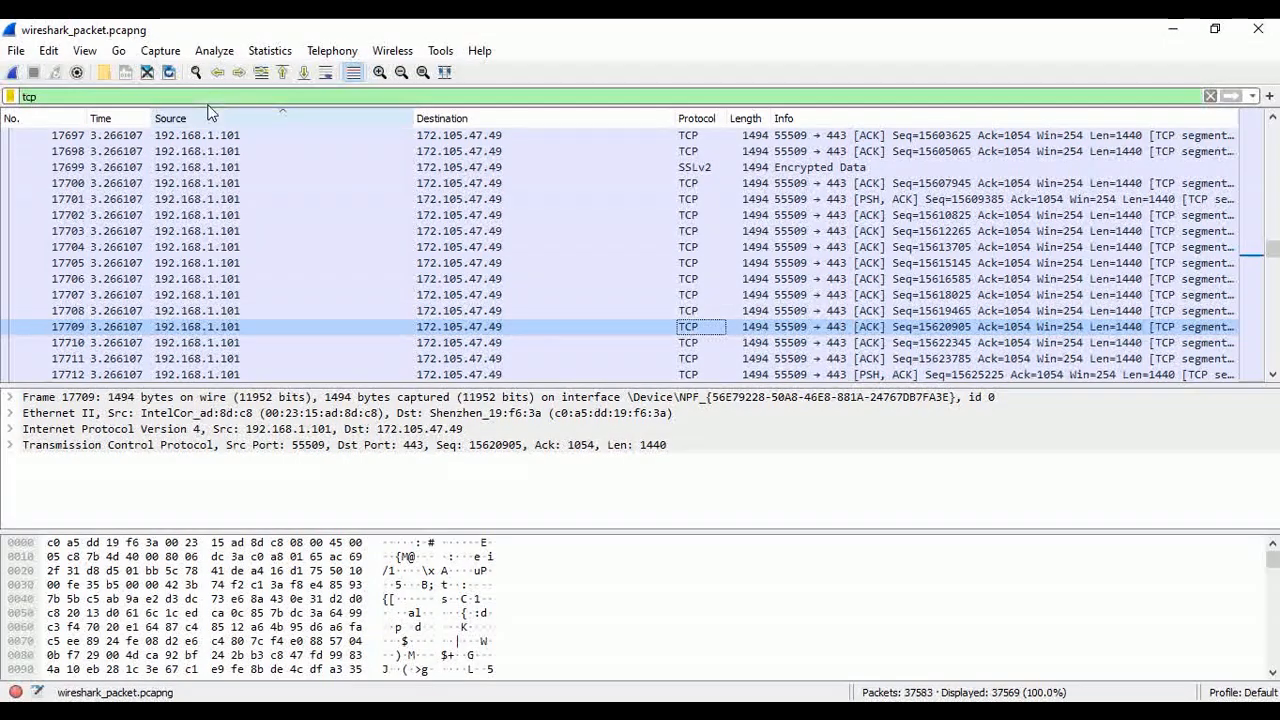
click(203, 57)
mouse_move(270, 51)
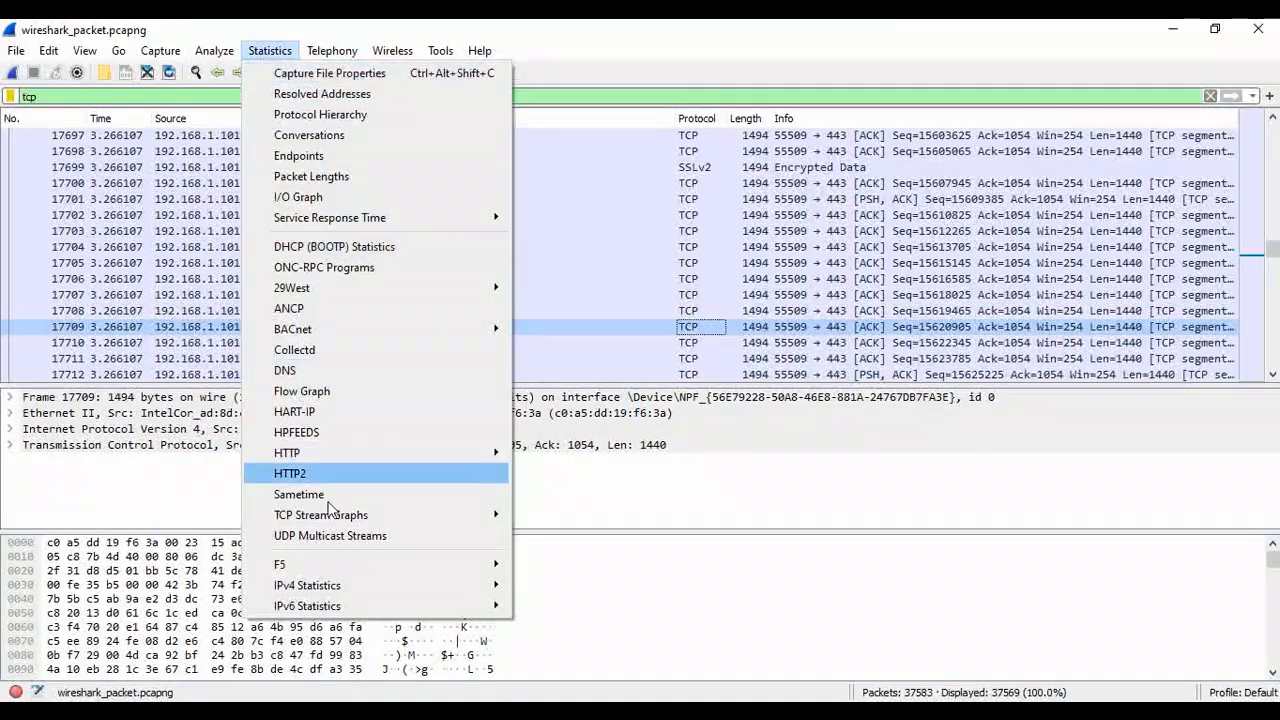
mouse_move(480, 515)
click(573, 515)
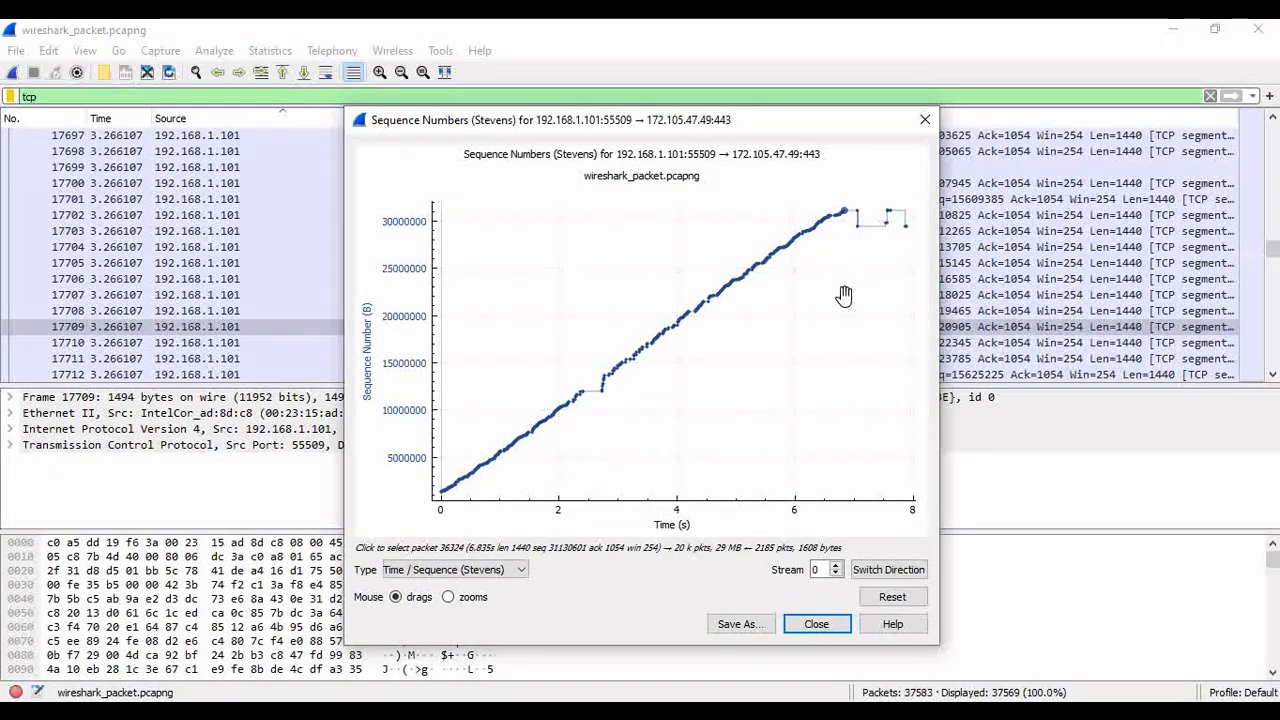
Pick points around the drops near the end of the Stevens graph, including packets 36898 and 36330, and examine the packets in the list
click(857, 228)
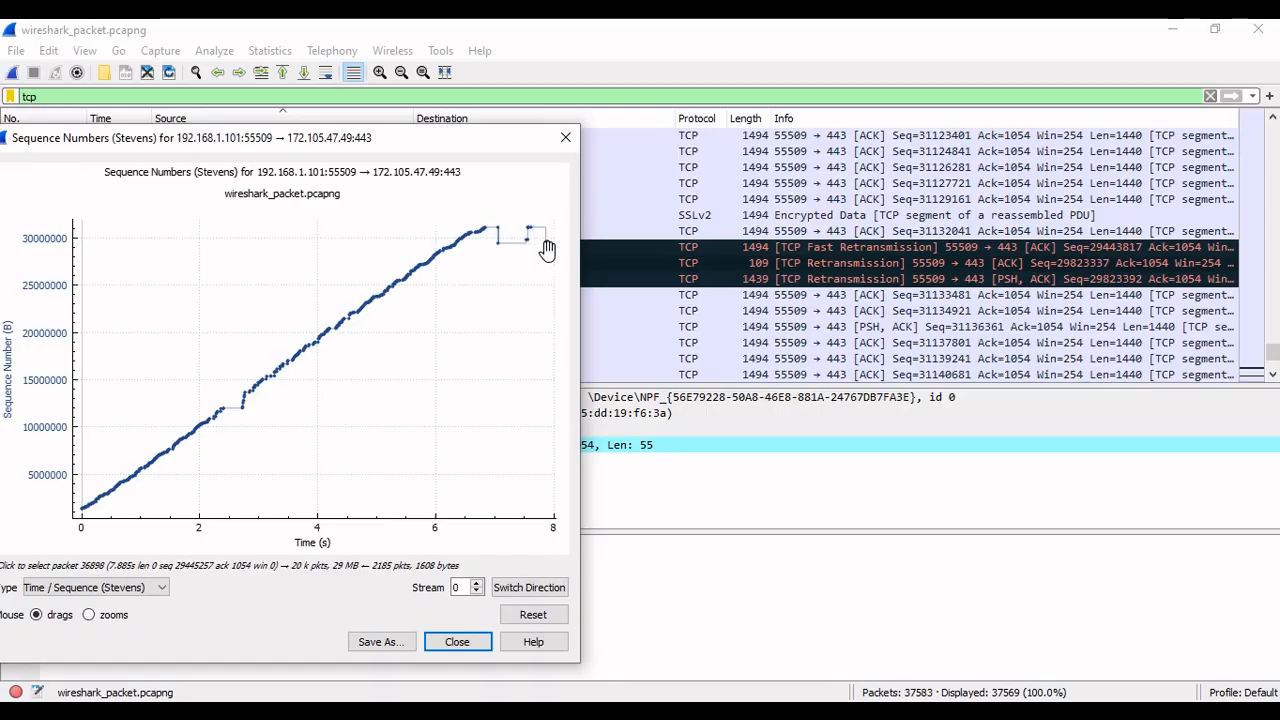
click(547, 247)
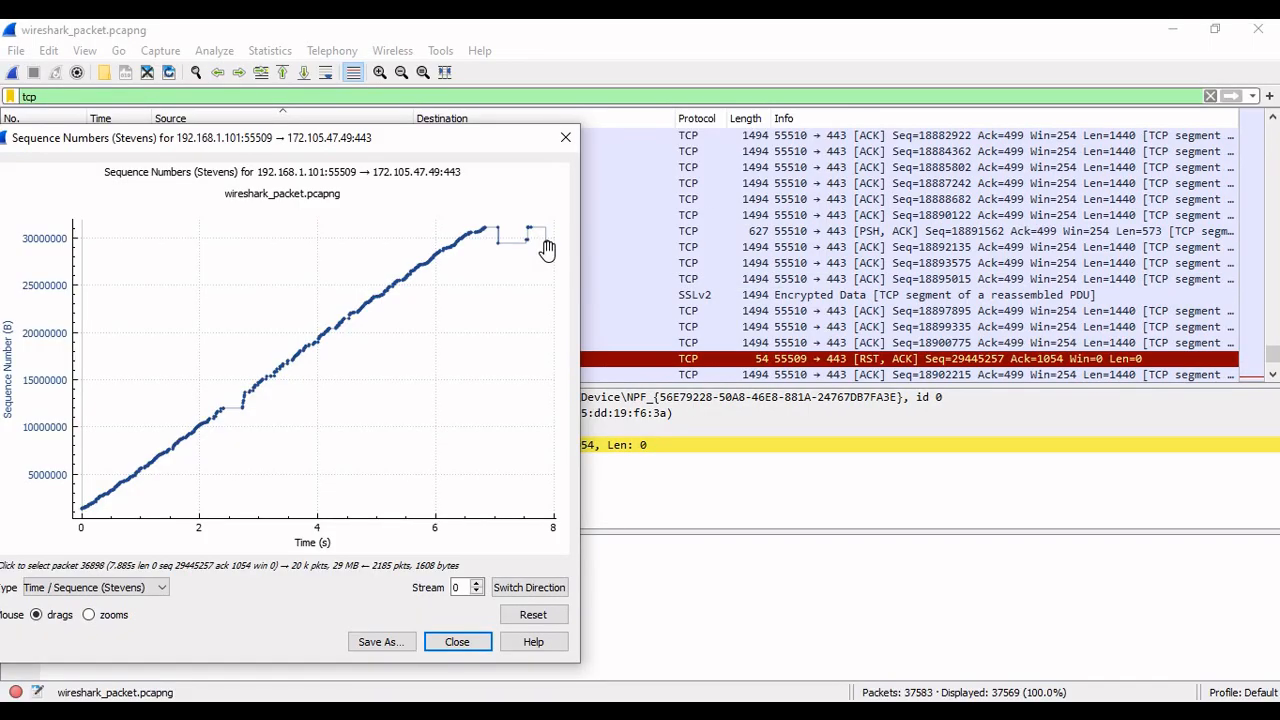
click(497, 232)
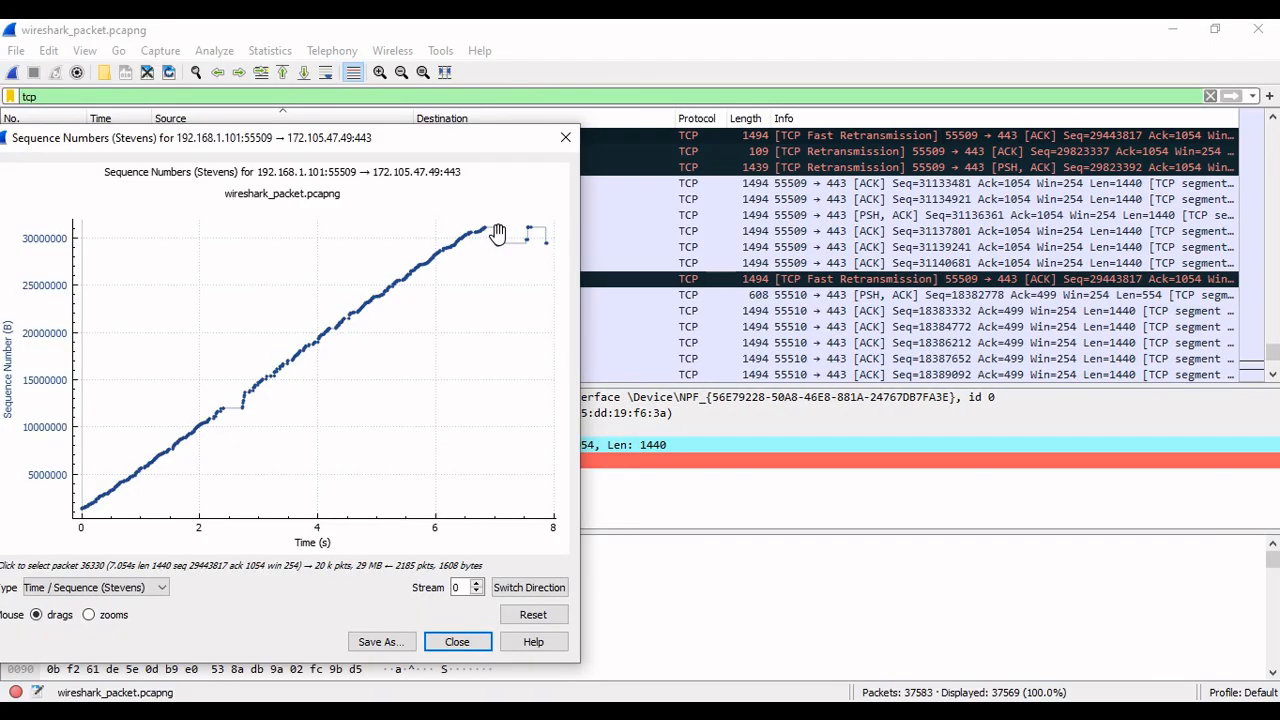
scroll(770, 240, up, 1)
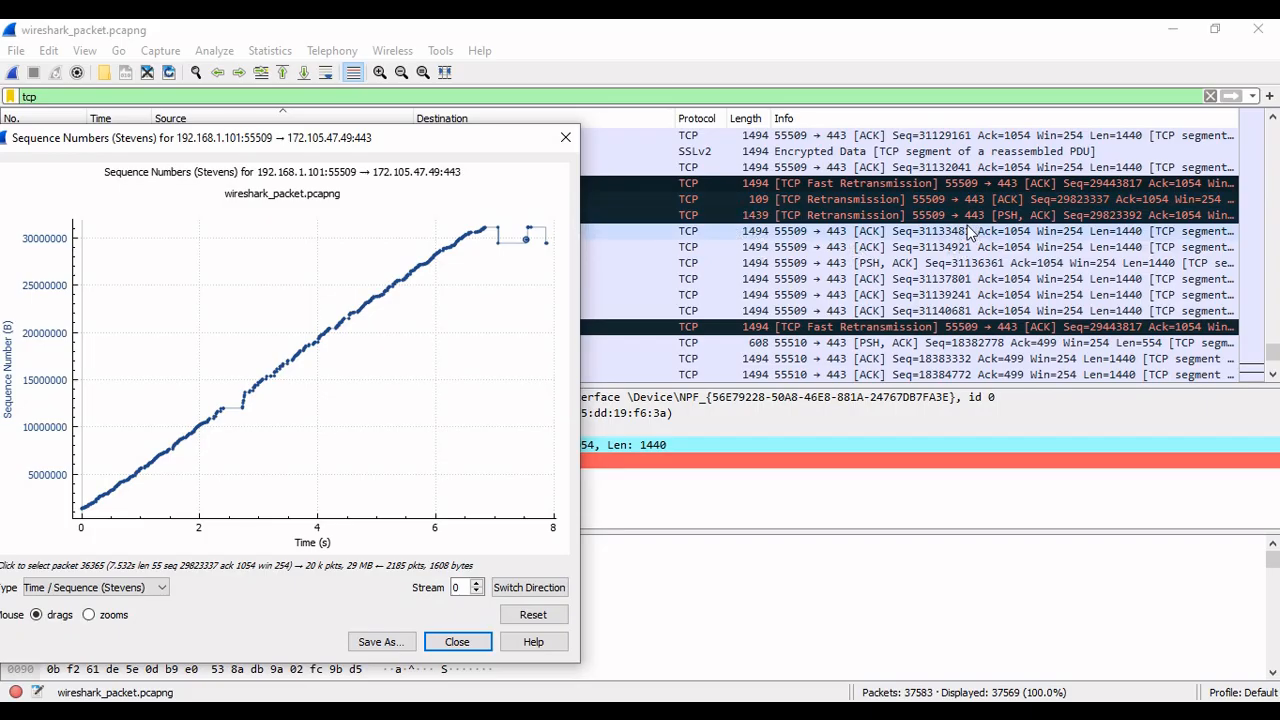
scroll(863, 338, up, 10)
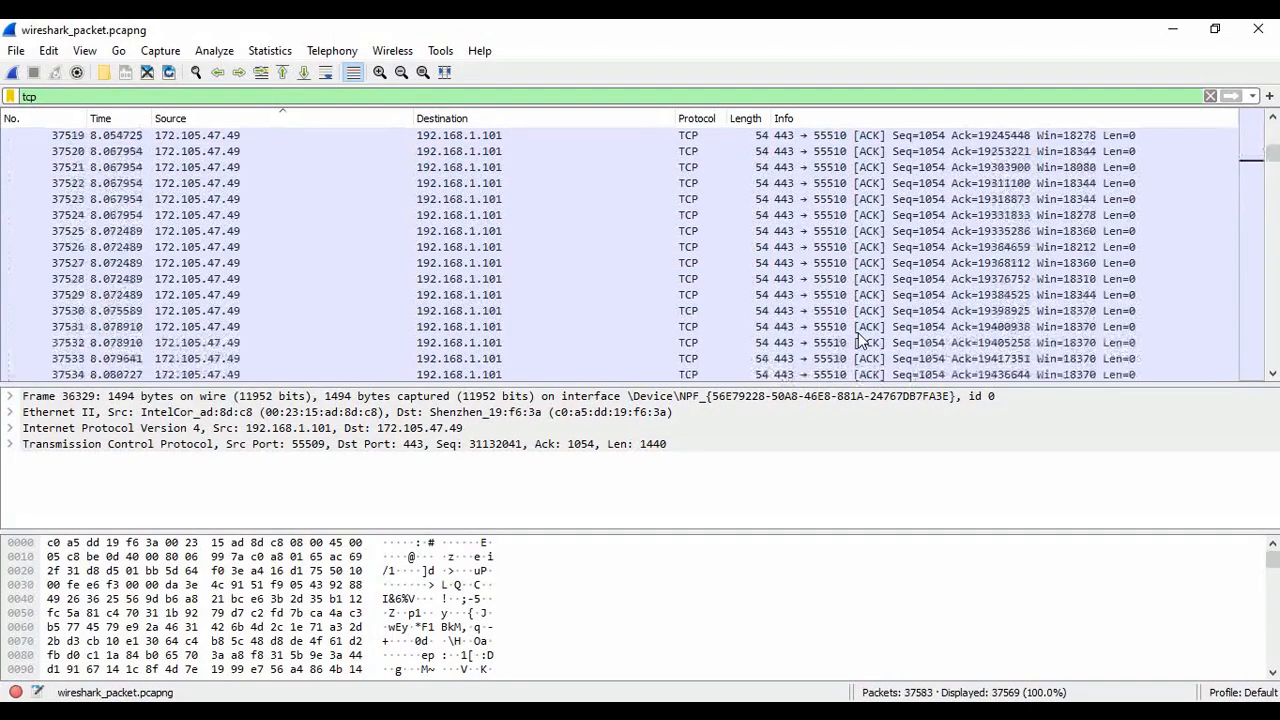
Select packet 36505, examine and collapse its Frame details, and expand its Ethernet II section
scroll(858, 340, up, 15)
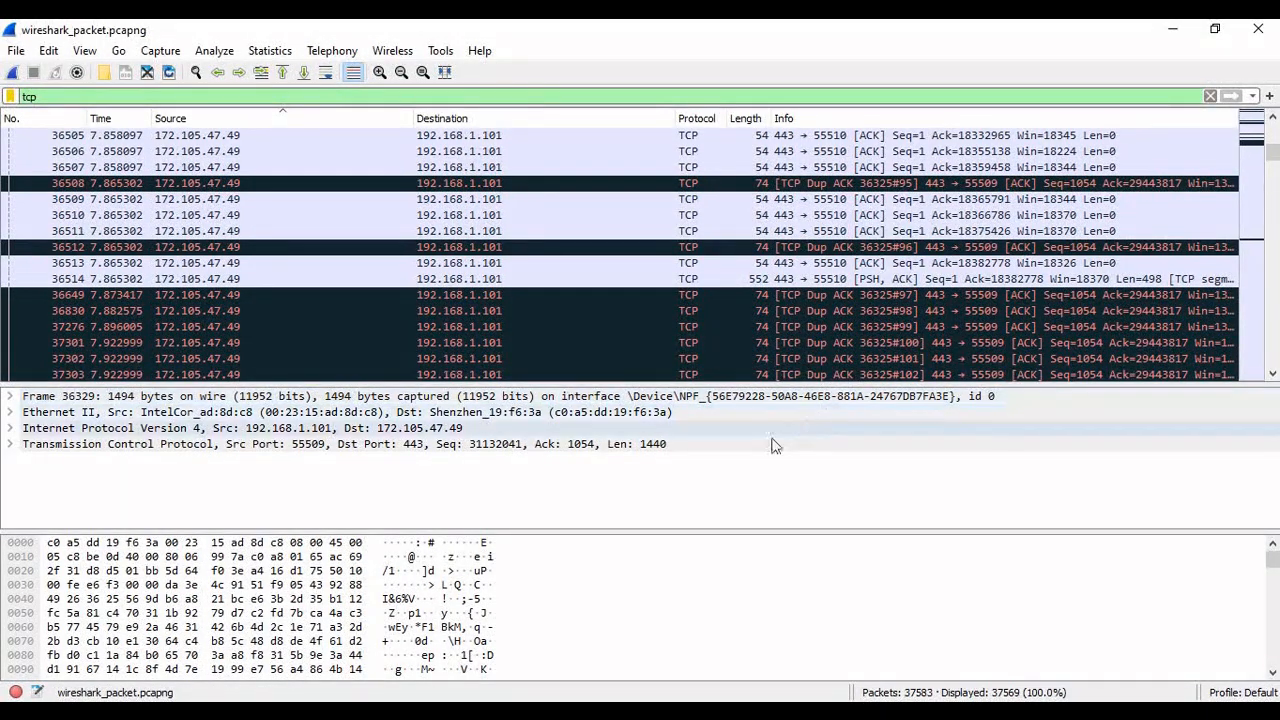
click(760, 136)
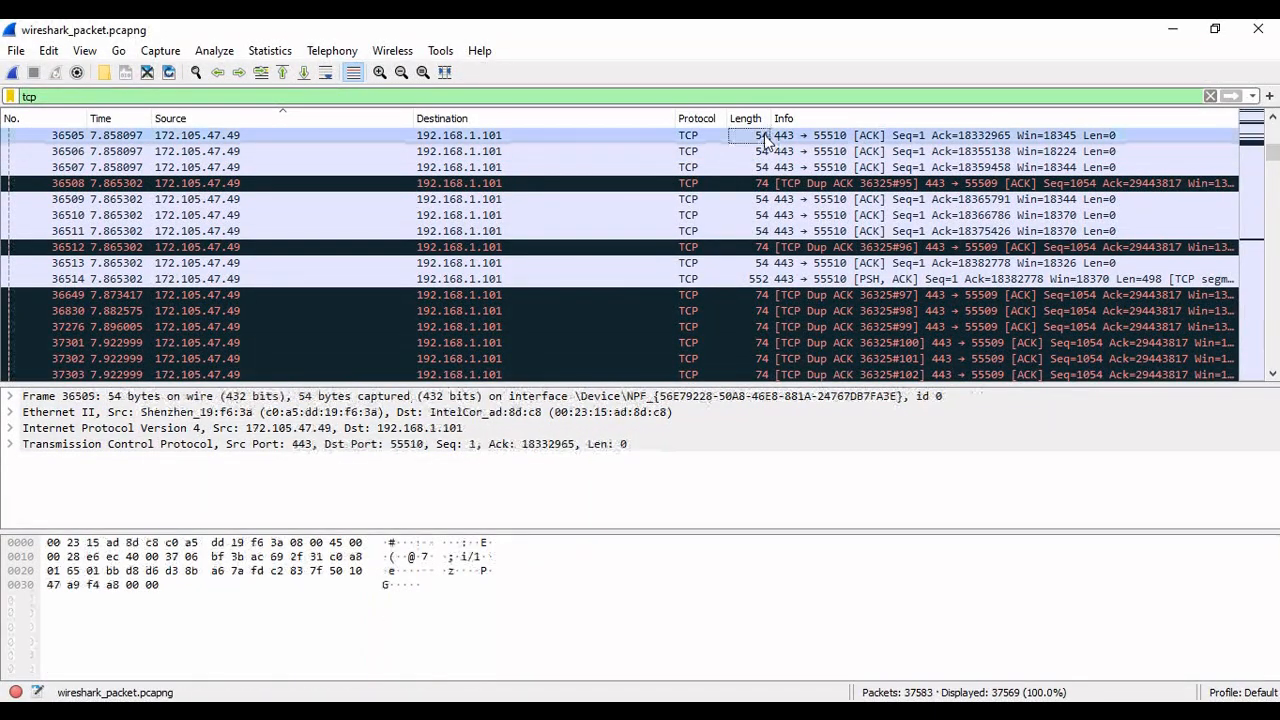
double_click(38, 403)
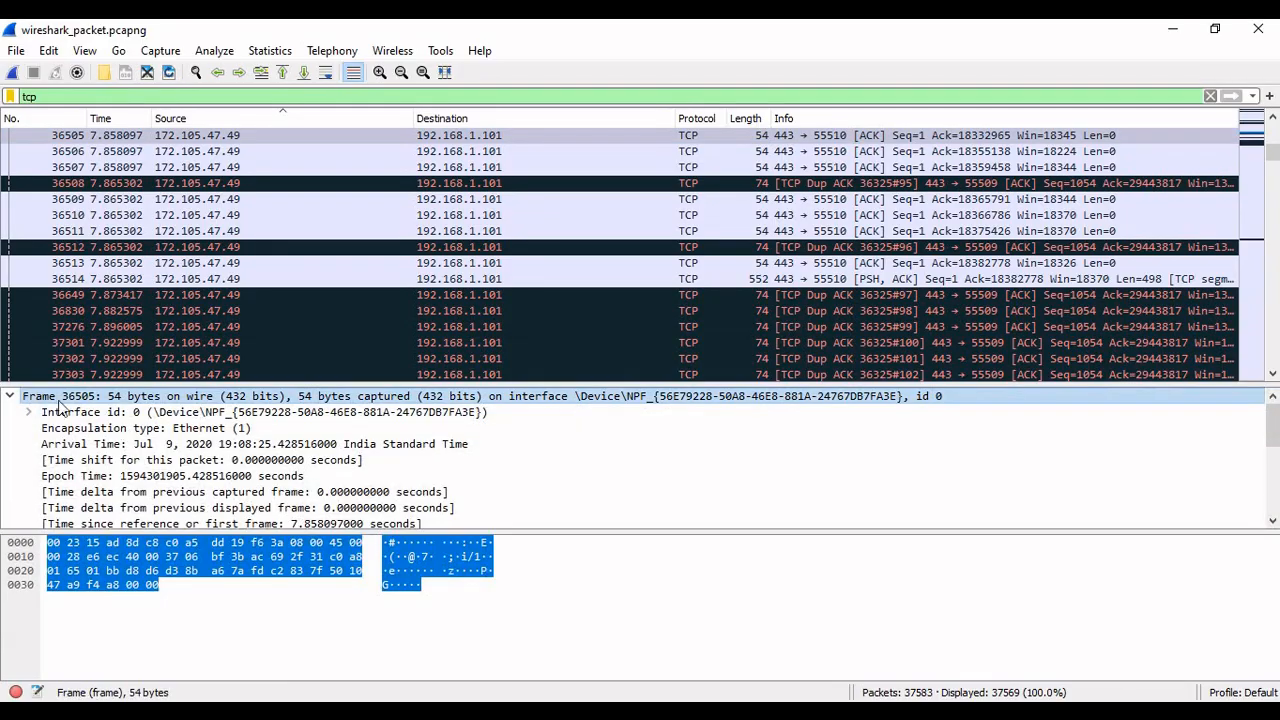
scroll(185, 445, down, 2)
scroll(185, 445, down, 2)
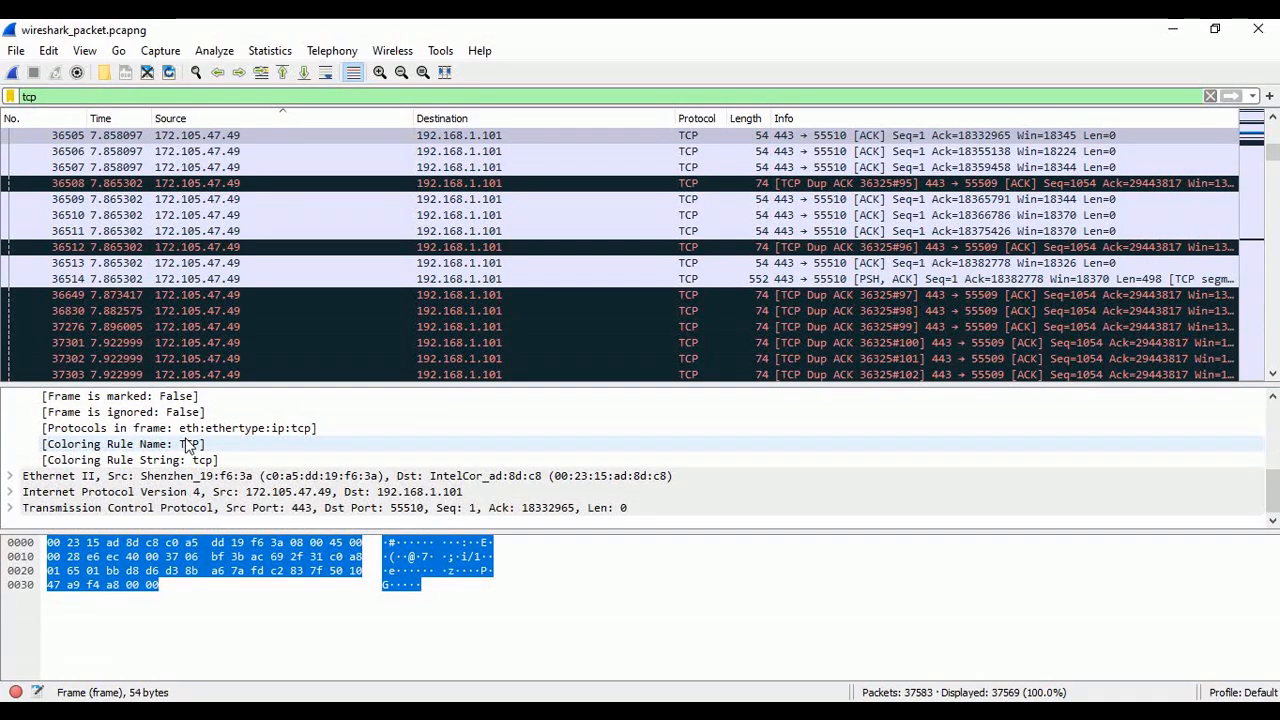
scroll(185, 445, up, 4)
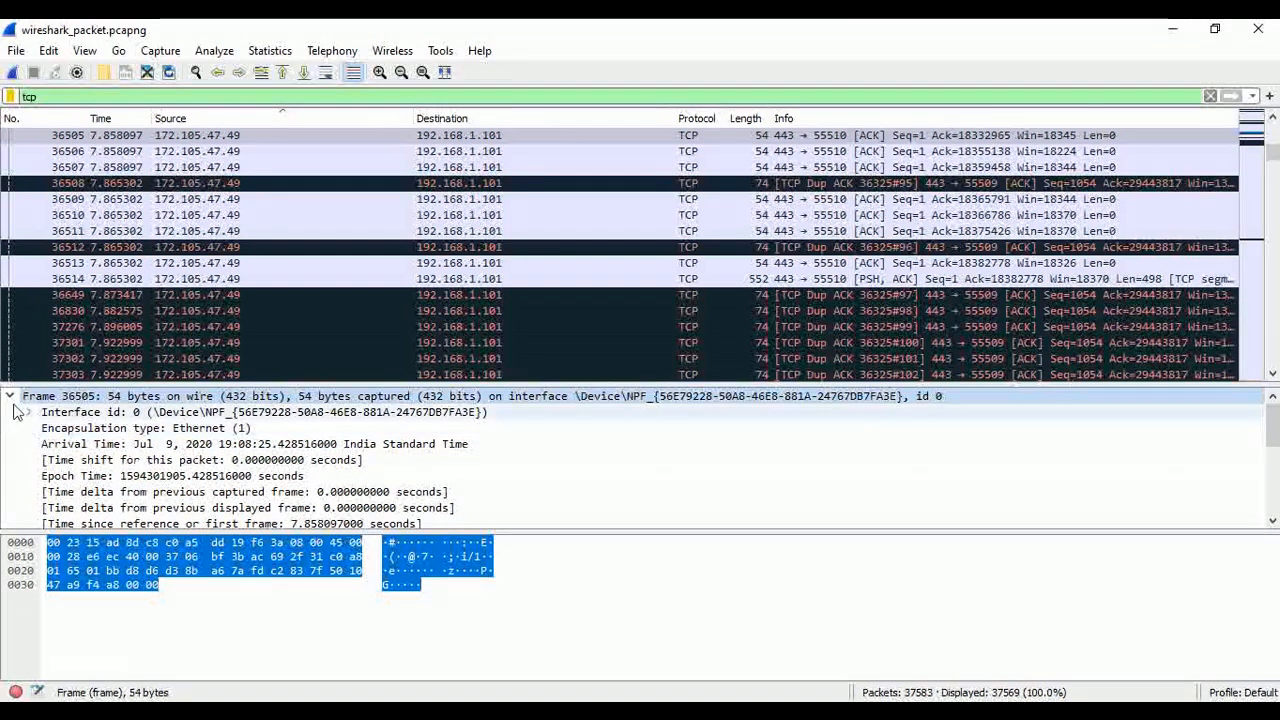
double_click(43, 398)
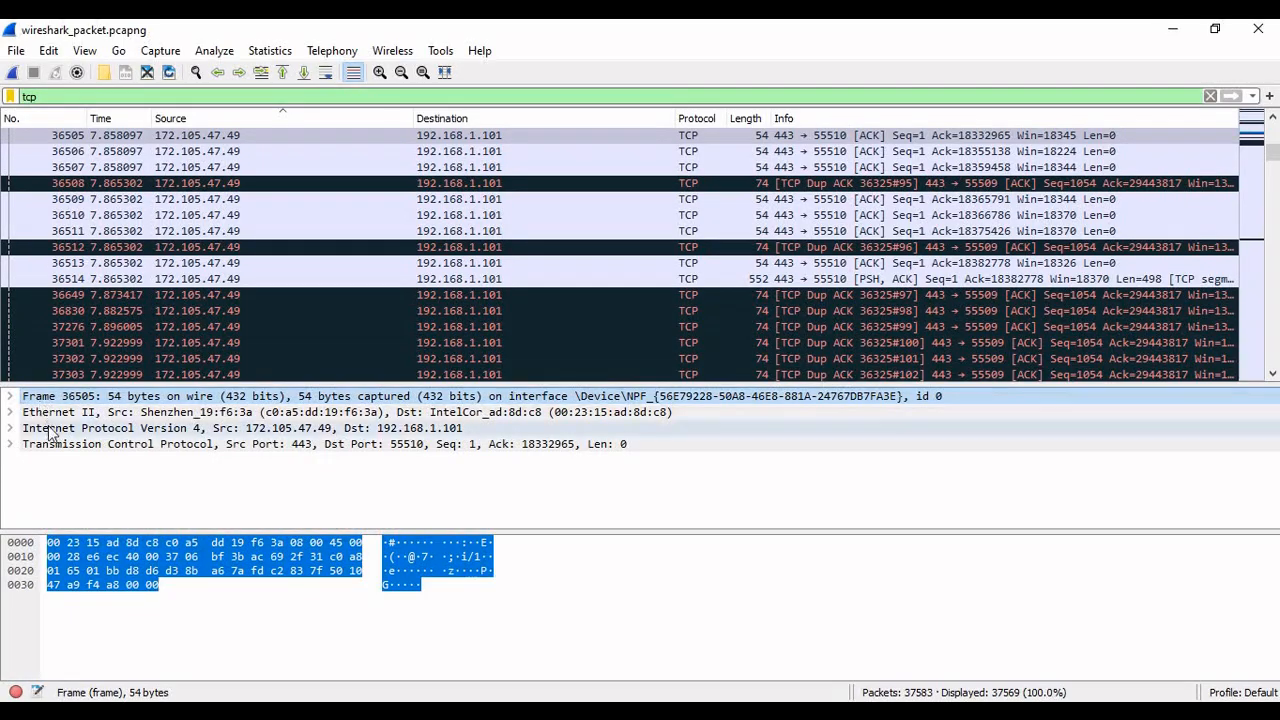
double_click(46, 413)
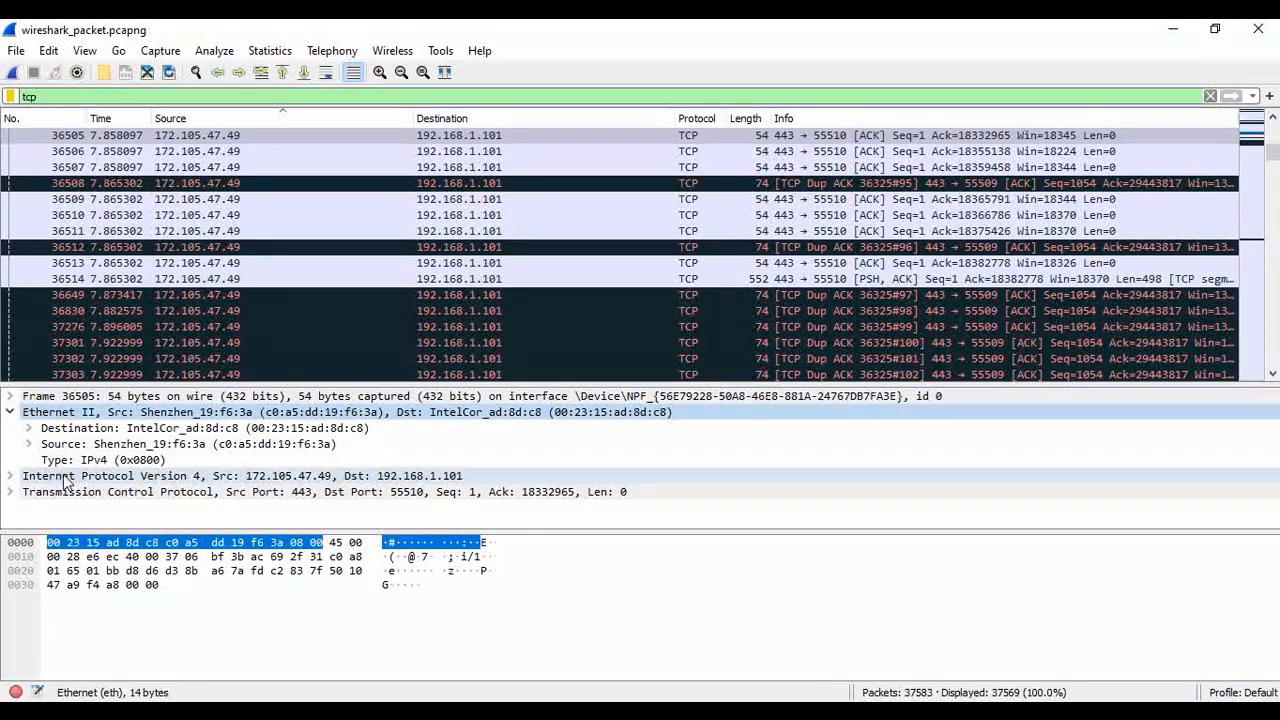
Expand the Internet Protocol Version 4 and Transmission Control Protocol sections of packet 36505 and examine their fields
double_click(65, 476)
scroll(75, 494, down, 2)
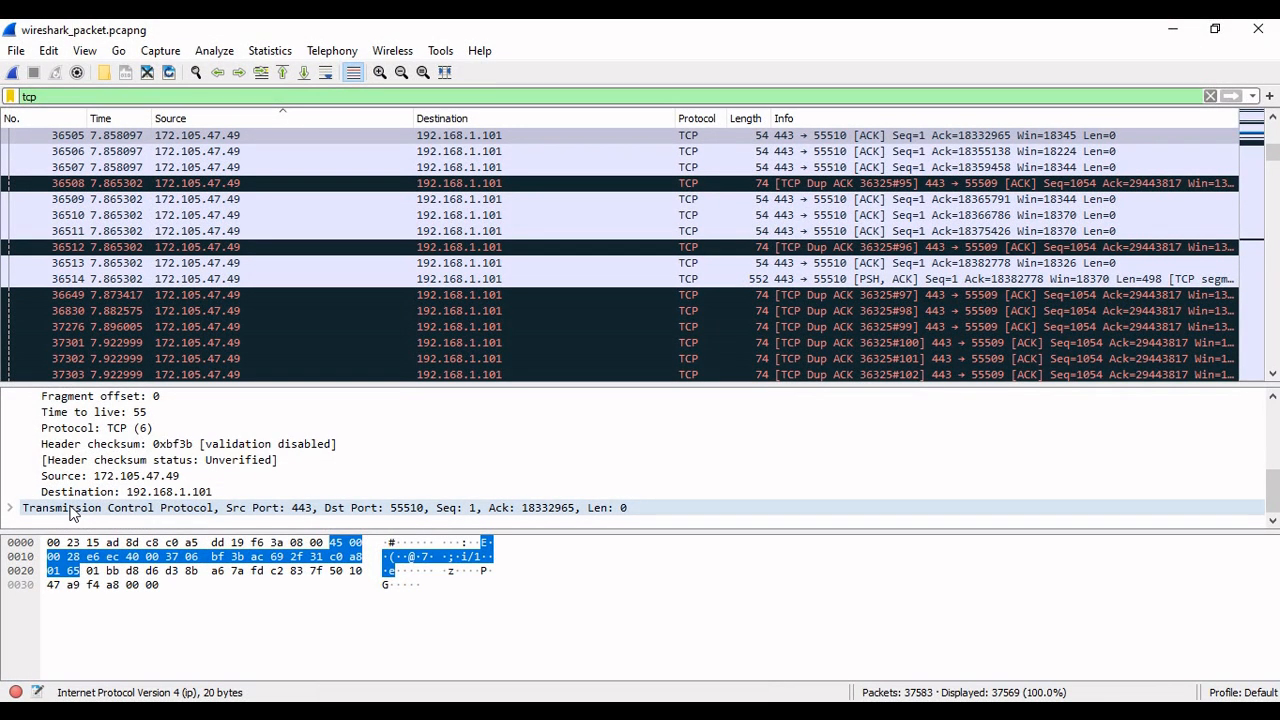
double_click(72, 509)
scroll(90, 512, down, 3)
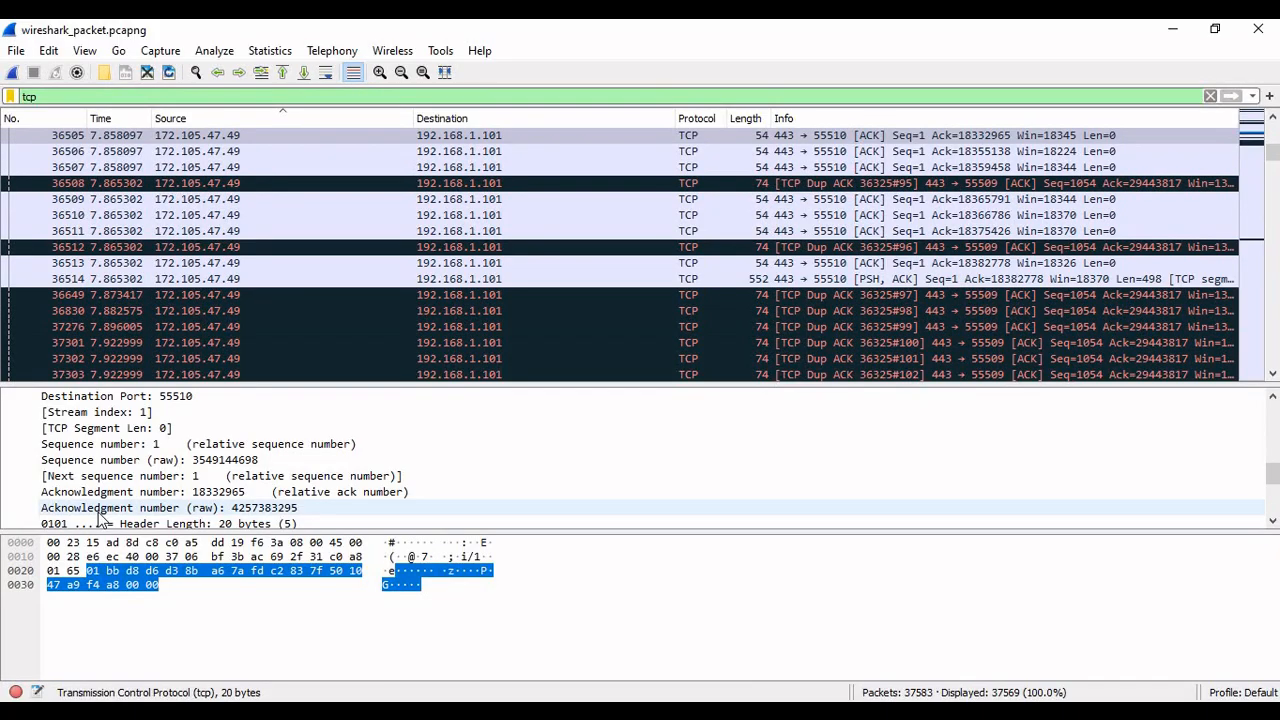
scroll(104, 510, down, 2)
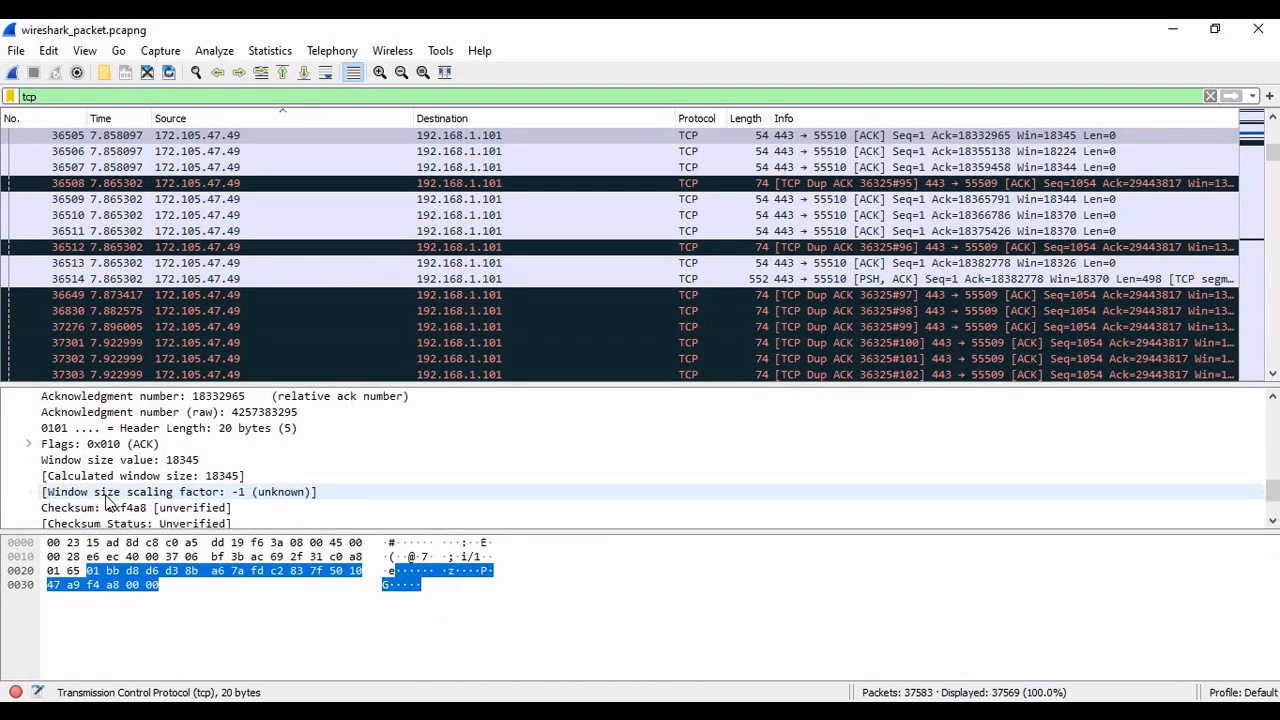
scroll(107, 502, up, 10)
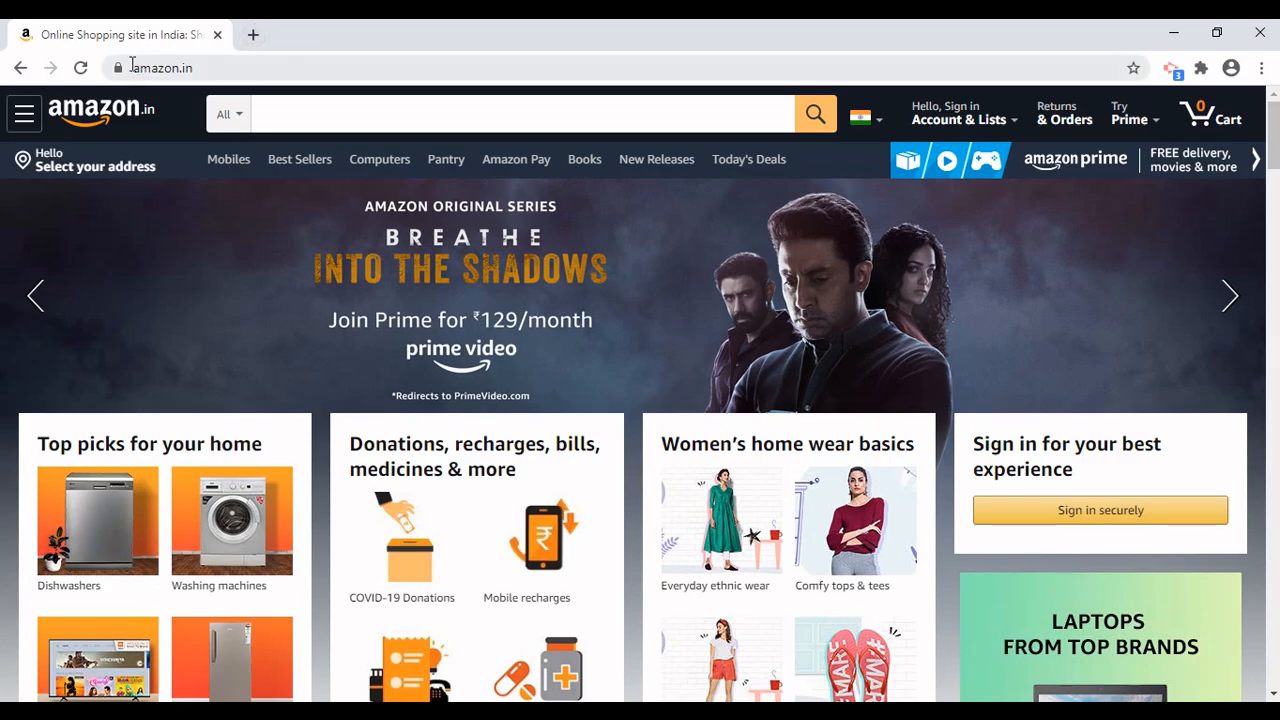
Switch to the browser and open a new tab alongside the Amazon page
click(253, 36)
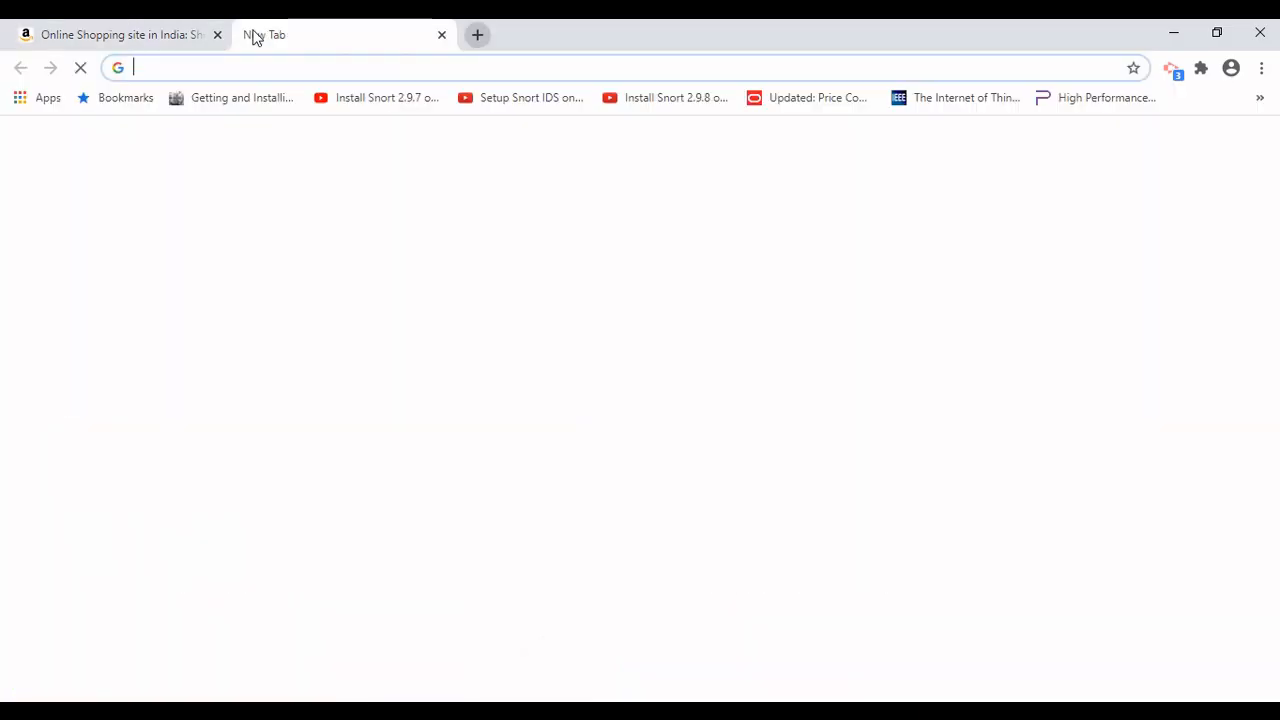
text(gm)
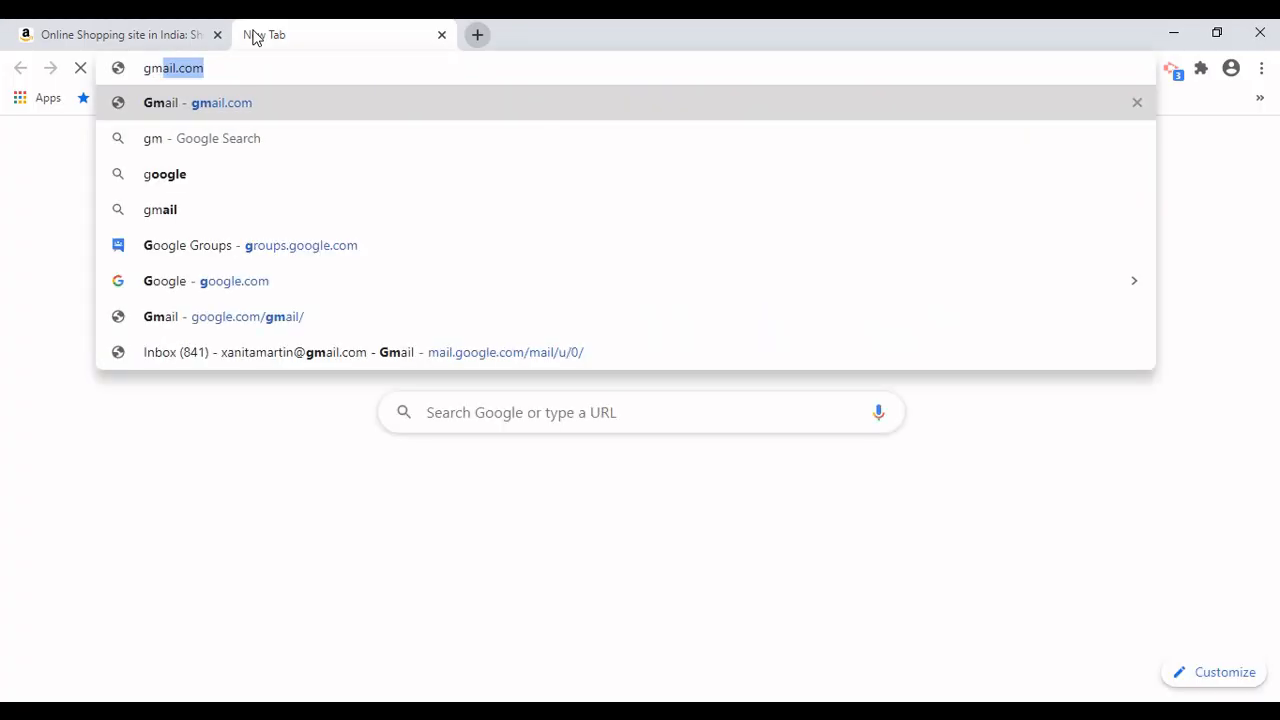
key(BackSpace)
key(BackSpace)
key(BackSpace)
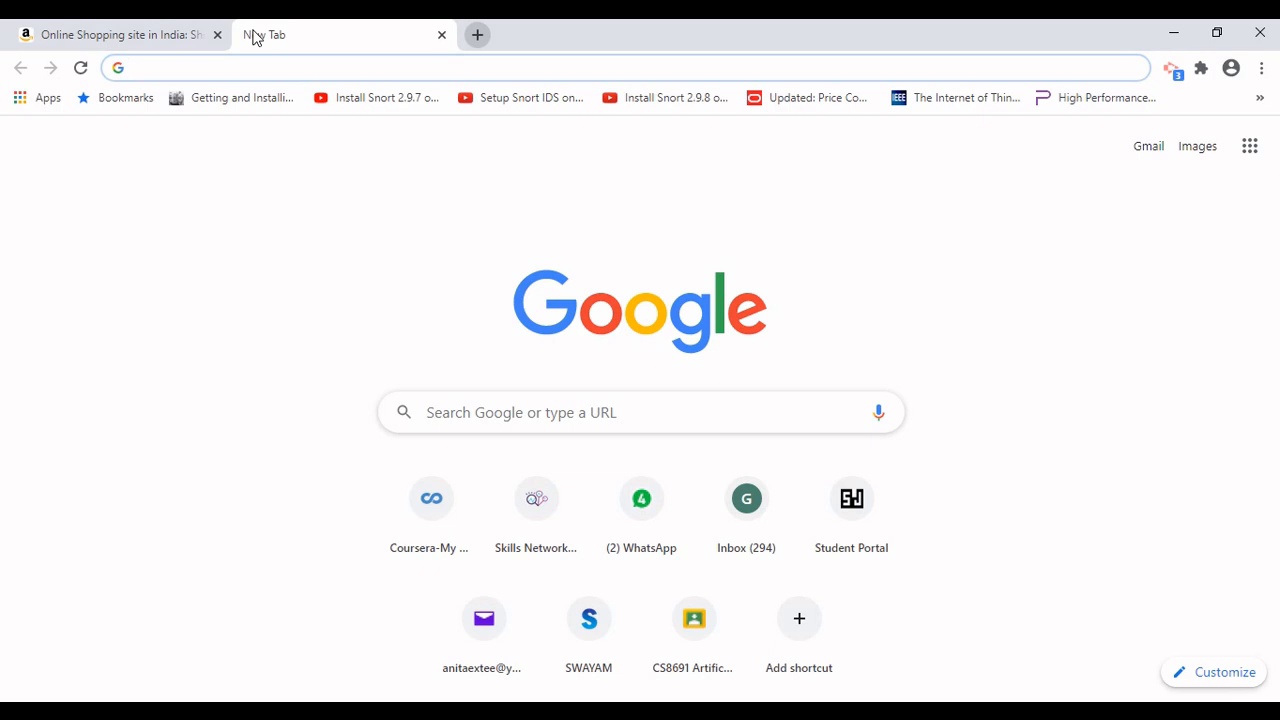
Load the VIT Outlook webmail sign-in page at webmail.vit.ac.in in the new tab
text(web.whatsapp.com)
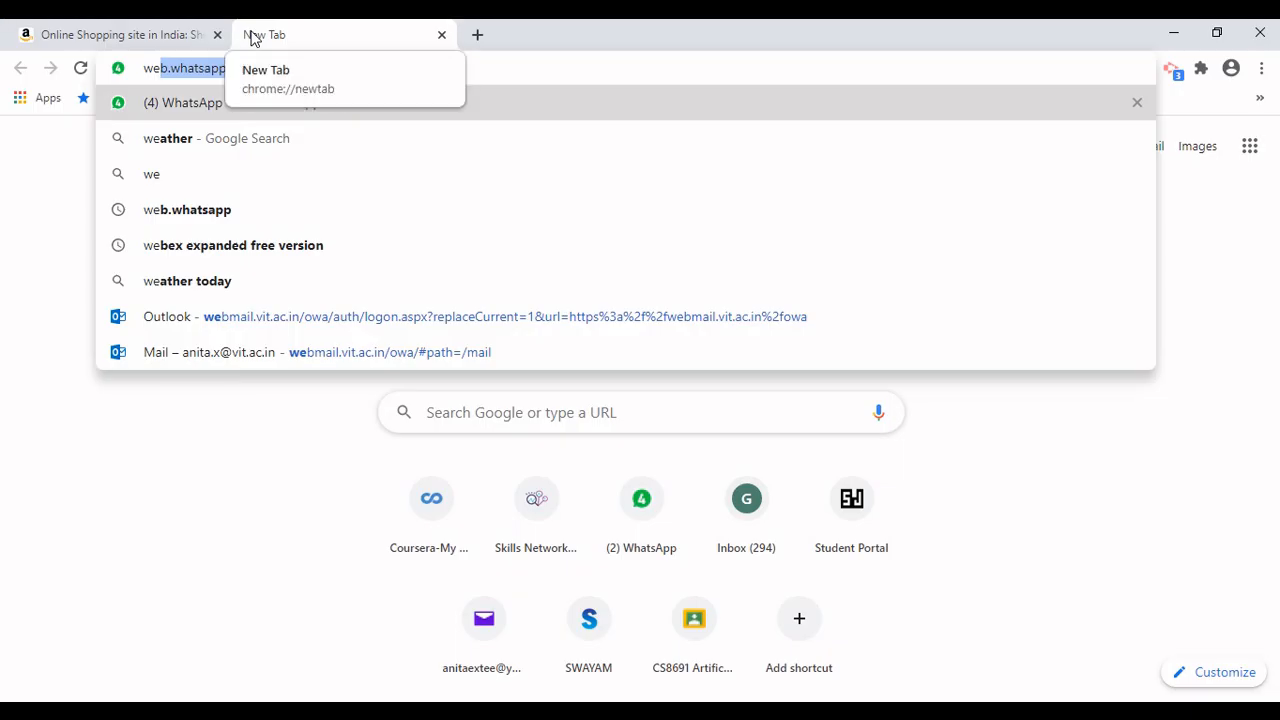
click(262, 356)
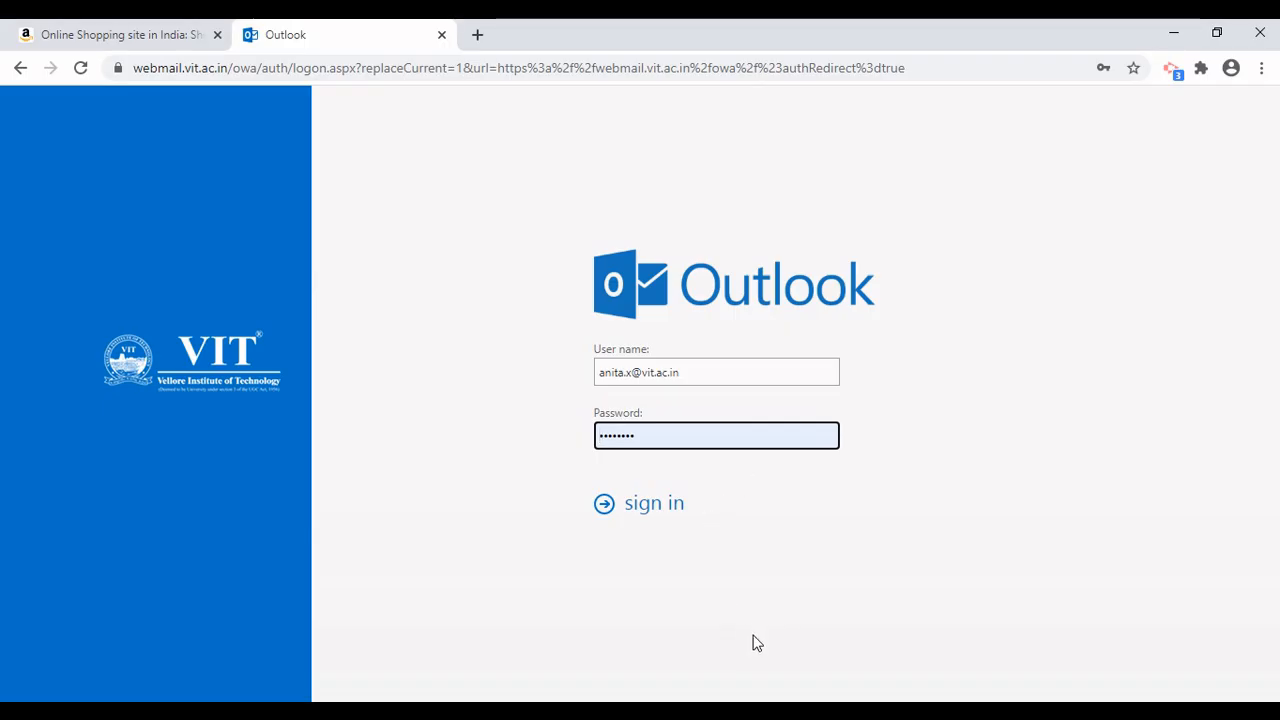
Switch to Wireshark, start a new capture on the wireless connection, and clear the tcp text from the display filter
click(808, 712)
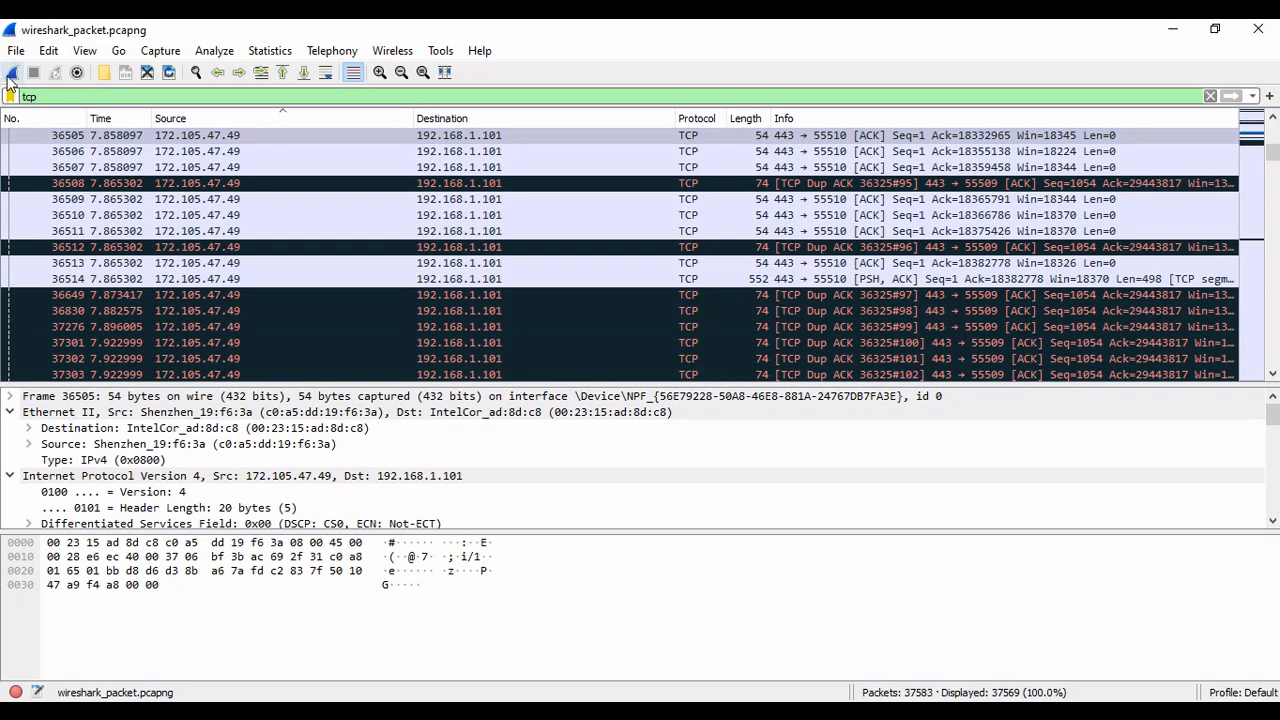
click(11, 74)
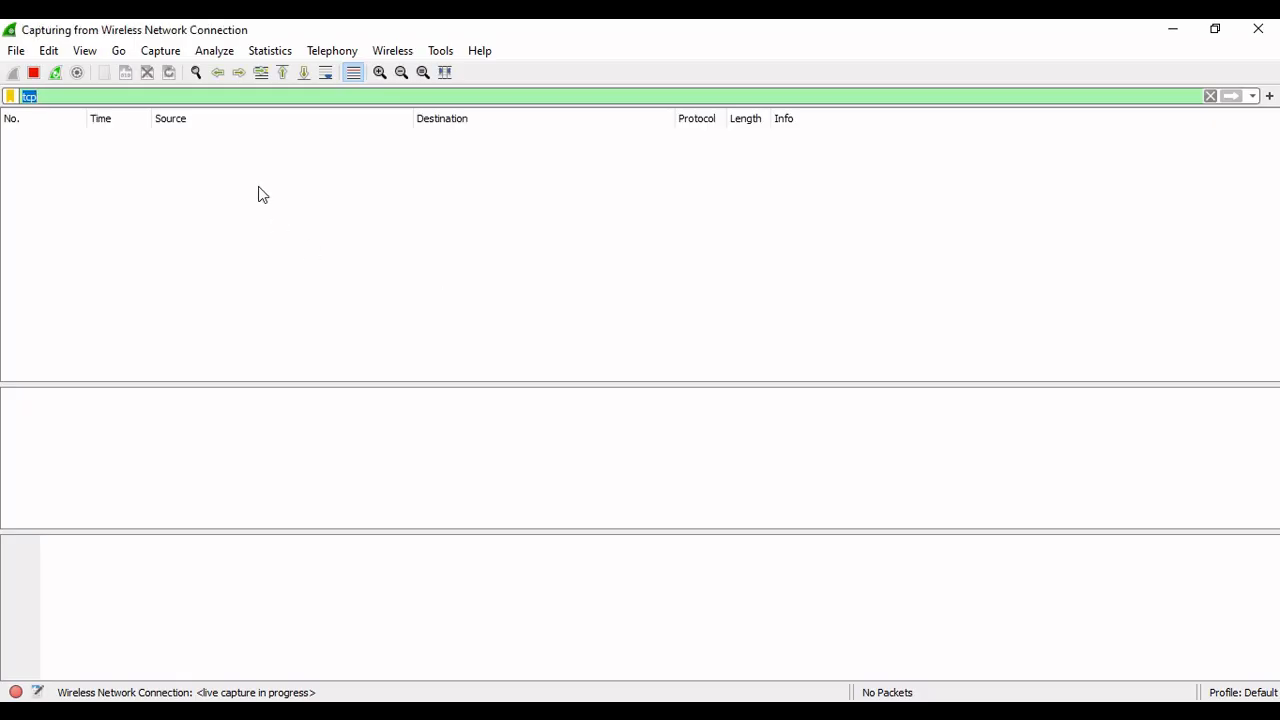
click(252, 98)
key(BackSpace)
key(BackSpace)
key(BackSpace)
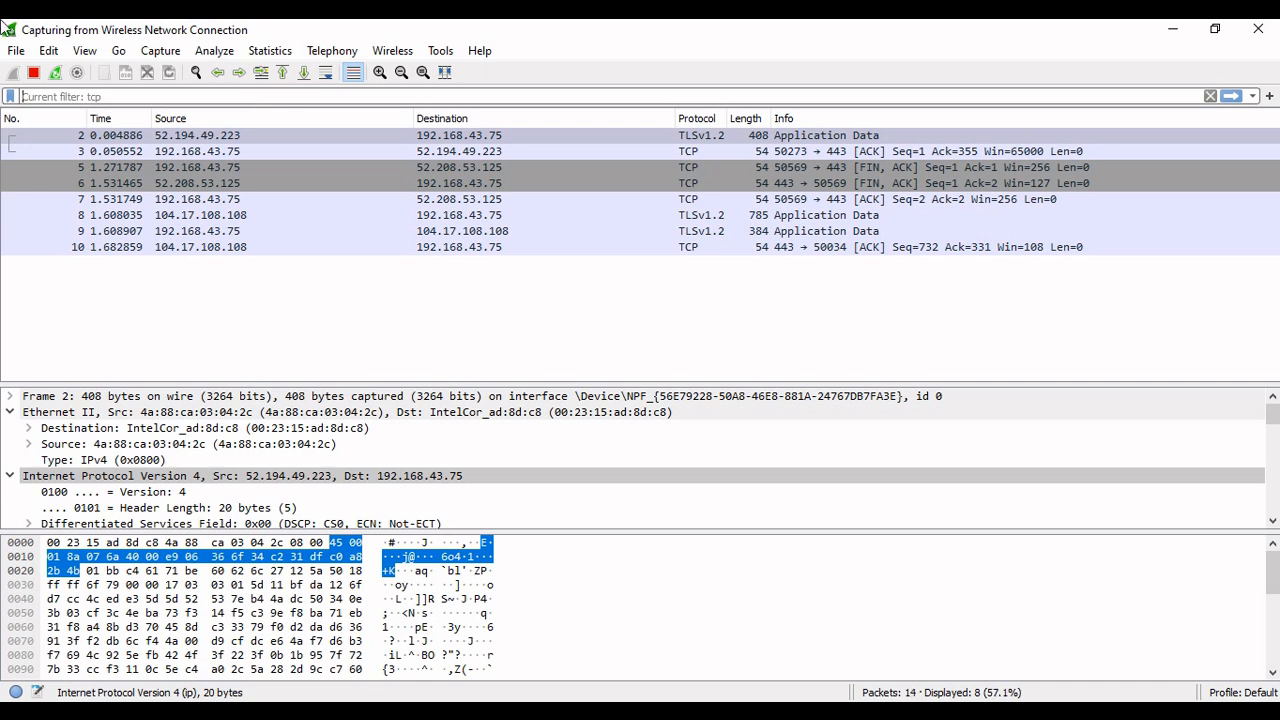
Stop the running capture and start a fresh one without saving the captured packets
click(33, 73)
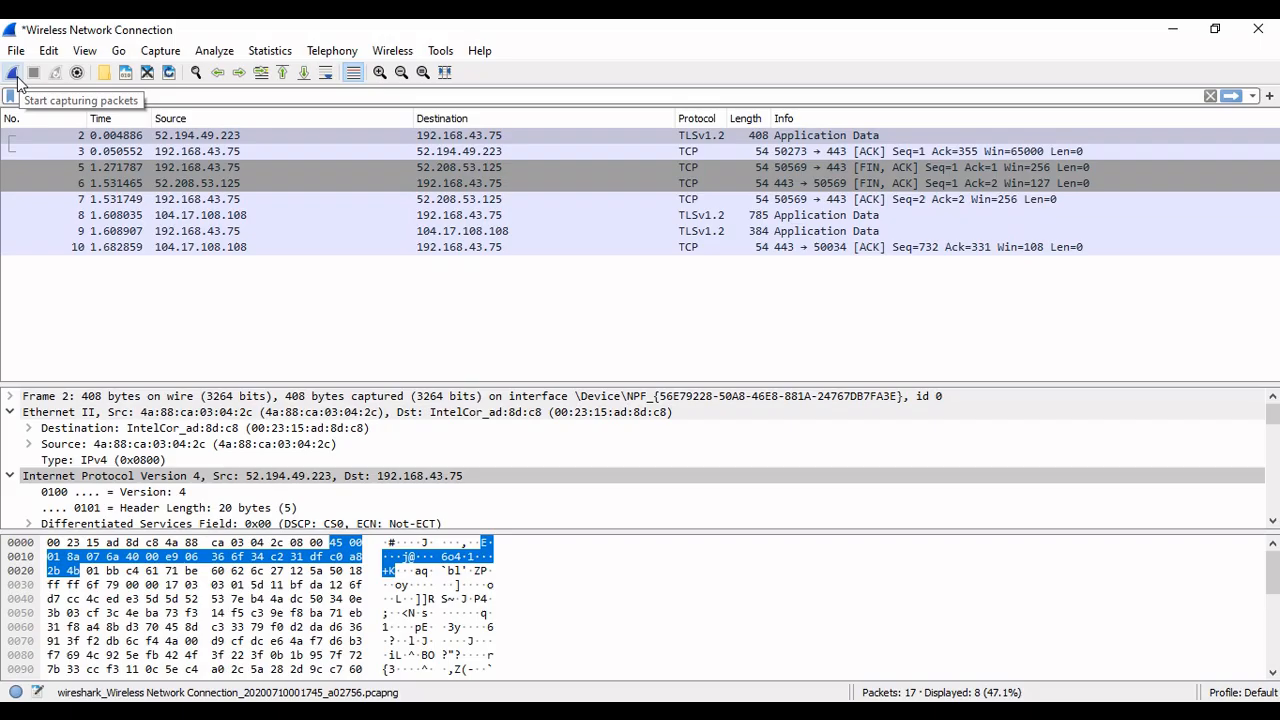
click(15, 74)
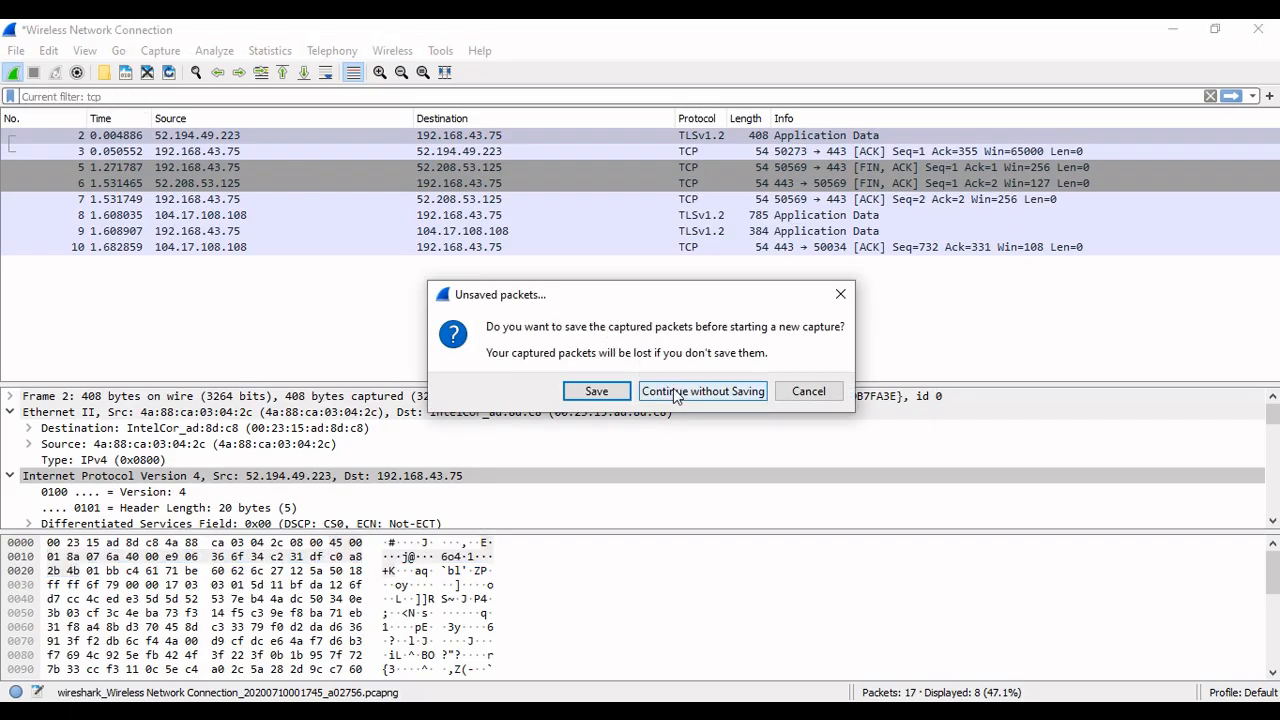
click(674, 392)
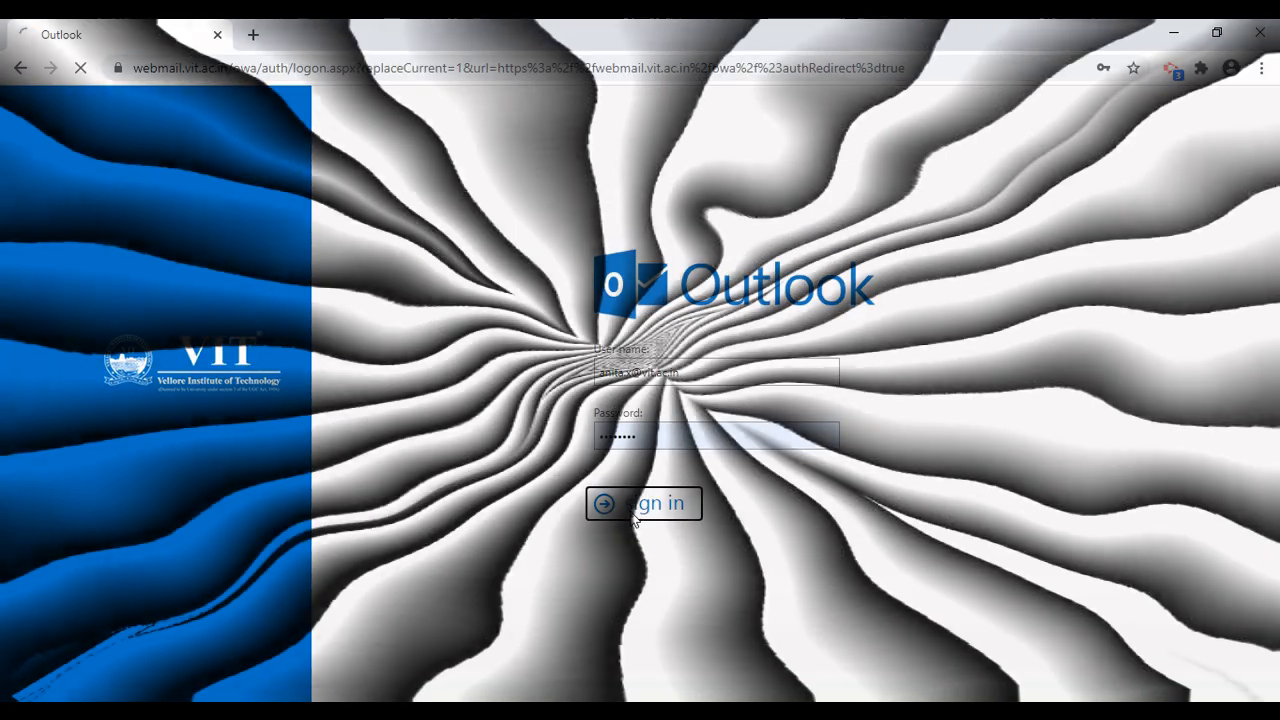
Sign in to the Outlook webmail in the browser, and stop the packet capture in Wireshark
click(635, 522)
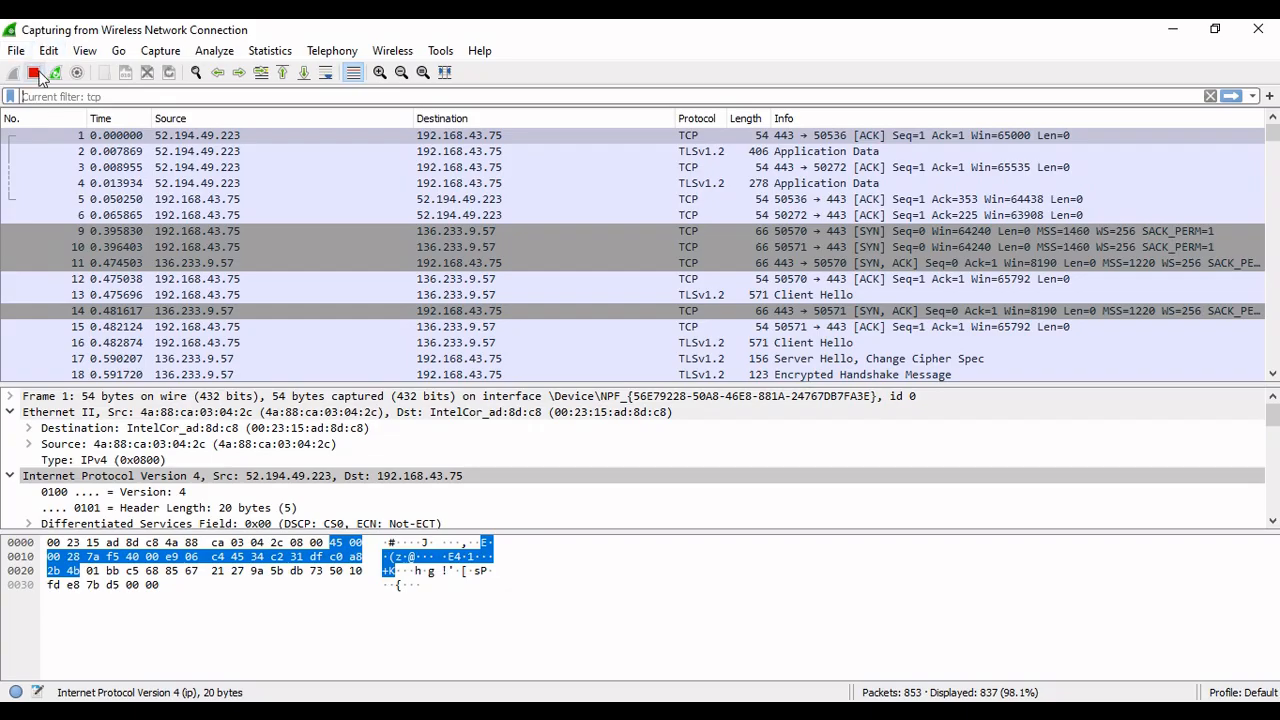
click(35, 73)
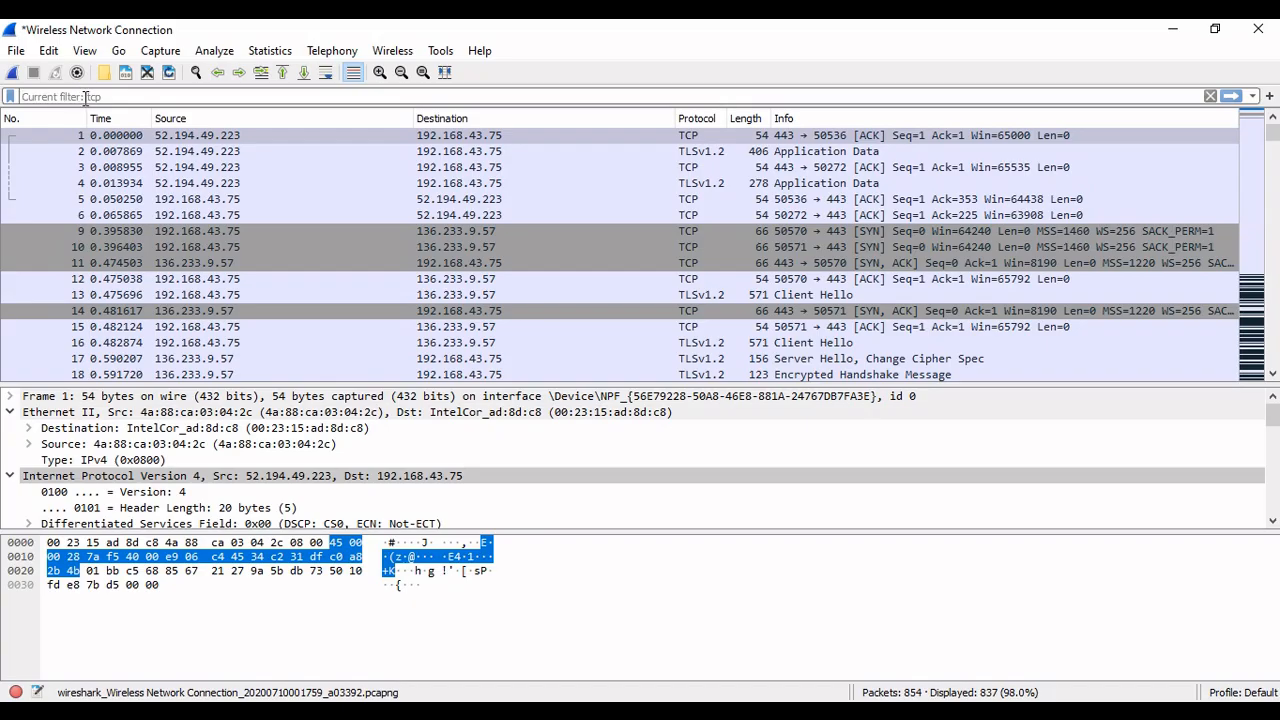
Filter the captured packets with the display filter ssl
click(85, 97)
text(ssl)
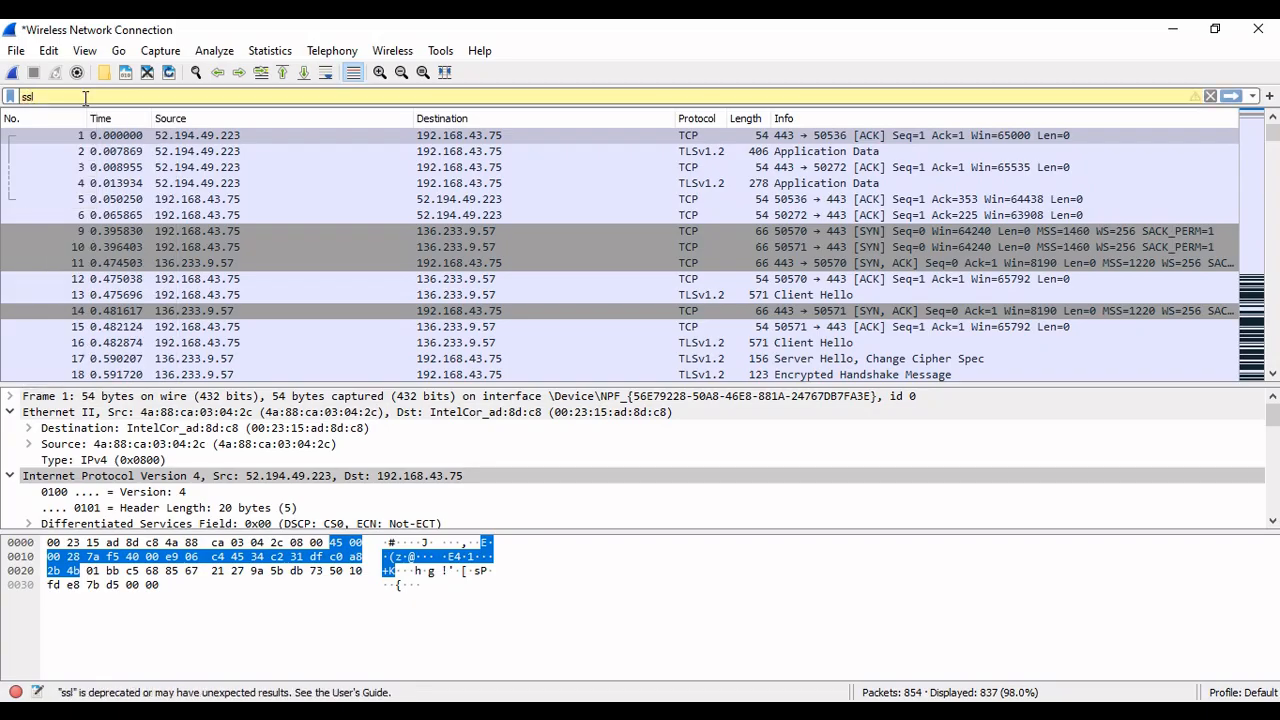
key(Return)
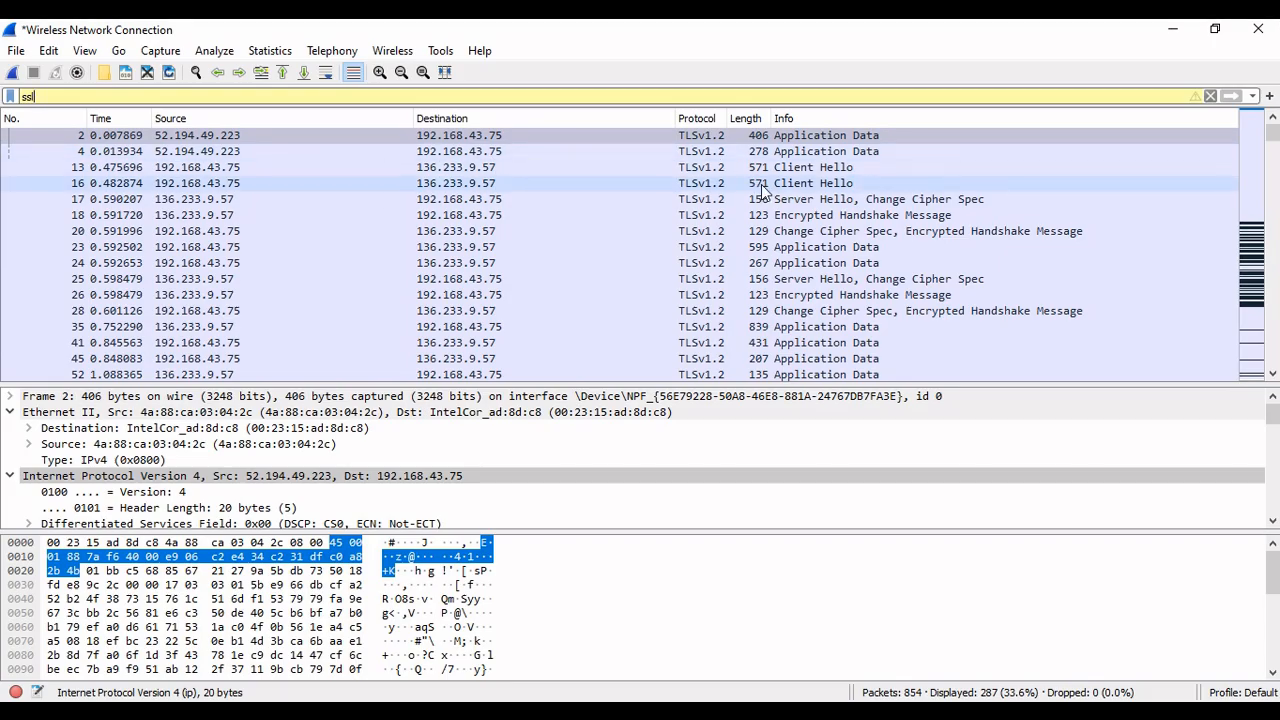
Select Client Hello packet 16 and Server Hello packet 17, and examine the IP and TCP details of packet 17
click(806, 186)
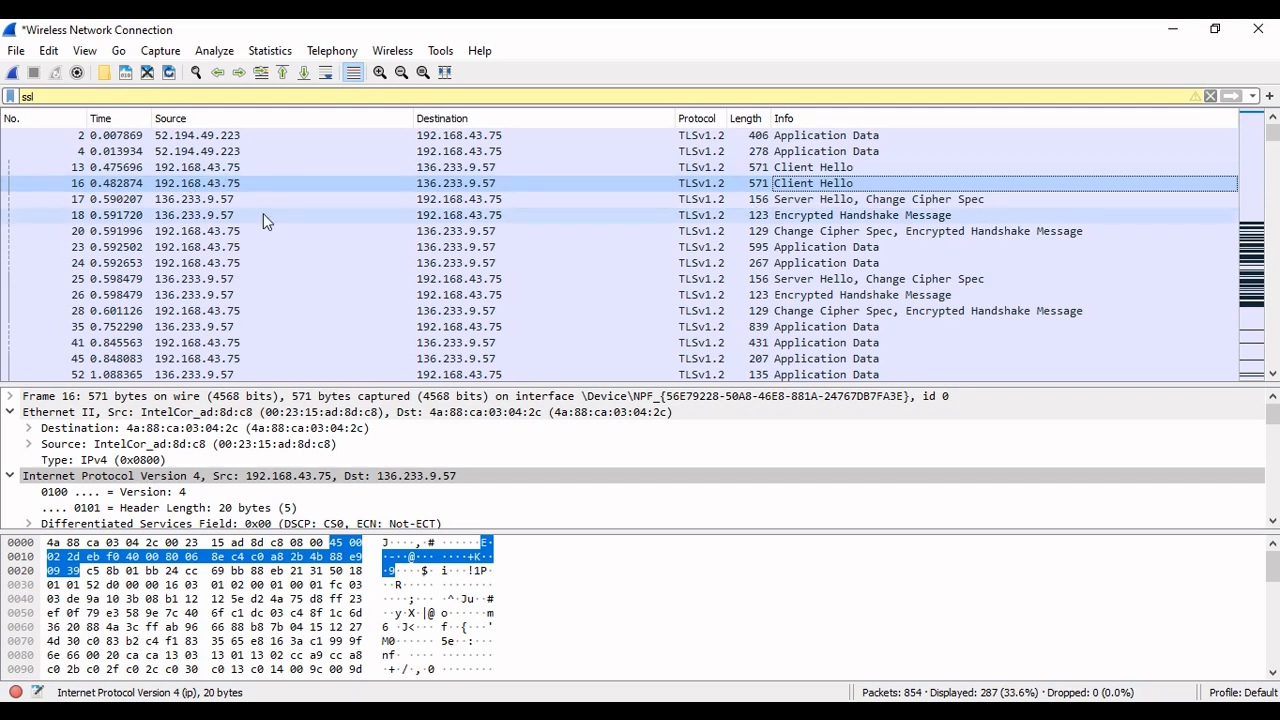
click(883, 201)
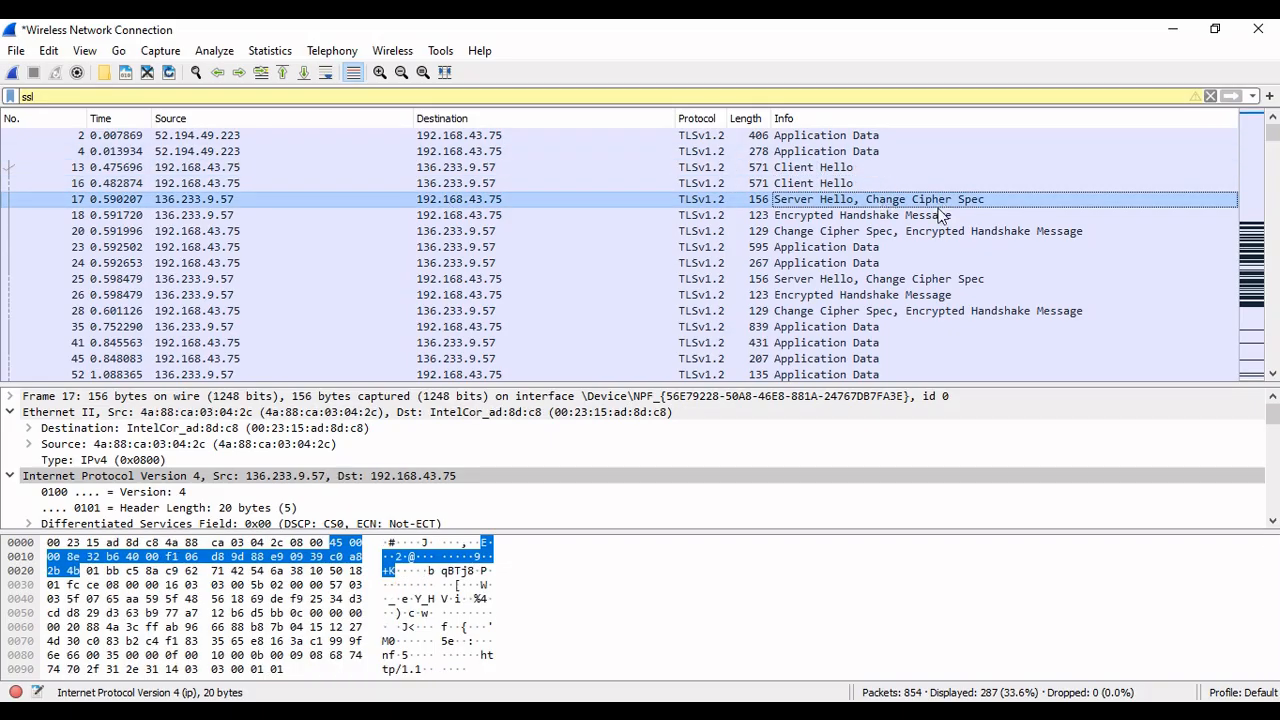
scroll(166, 468, down, 2)
scroll(166, 468, down, 3)
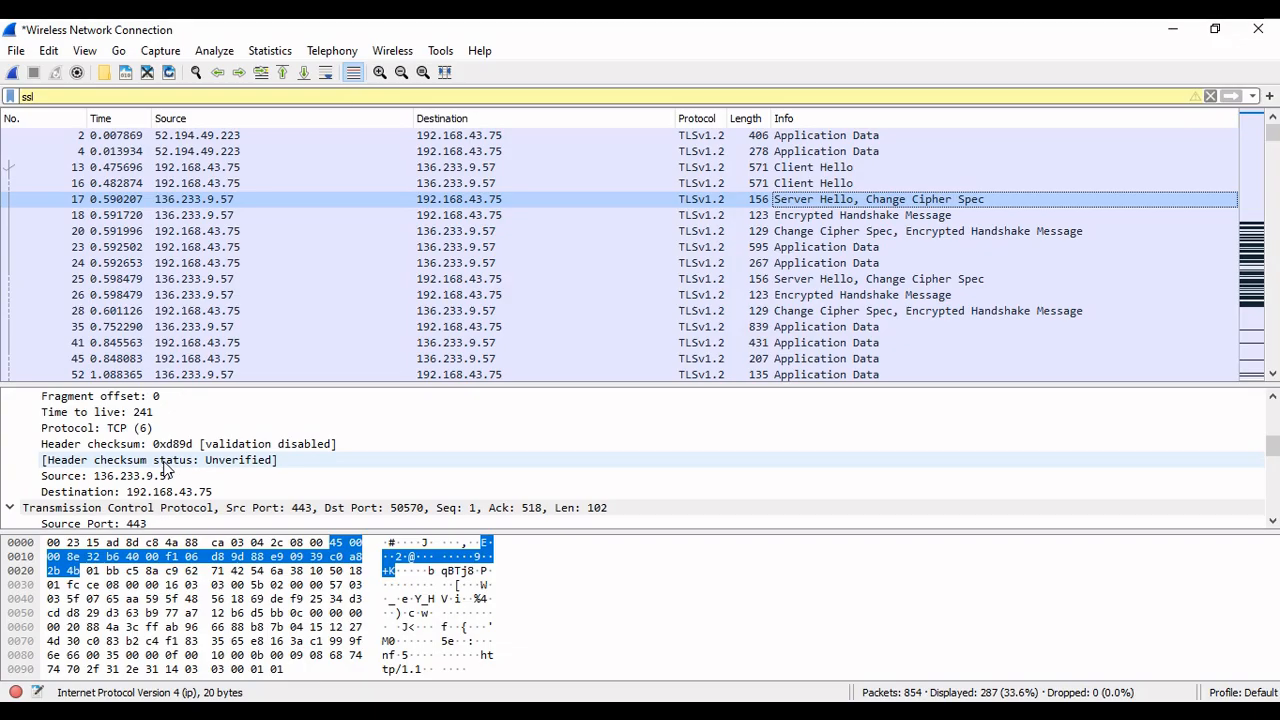
scroll(166, 468, up, 4)
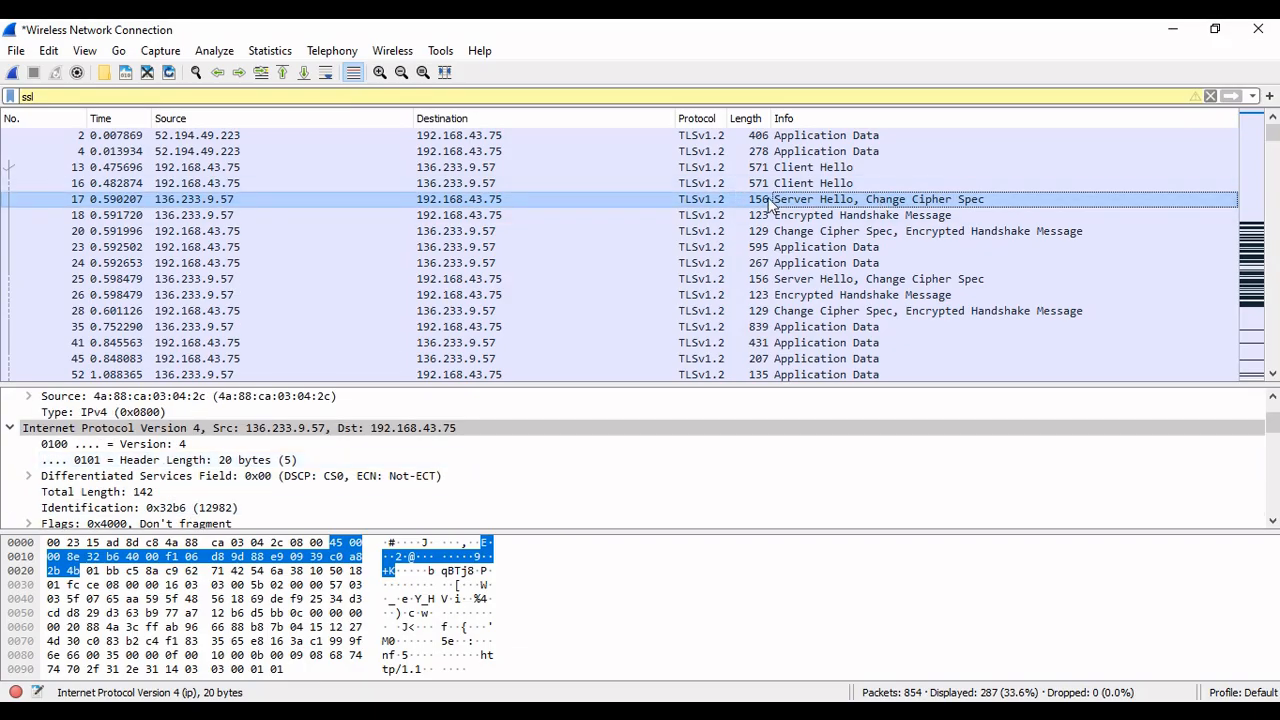
click(692, 203)
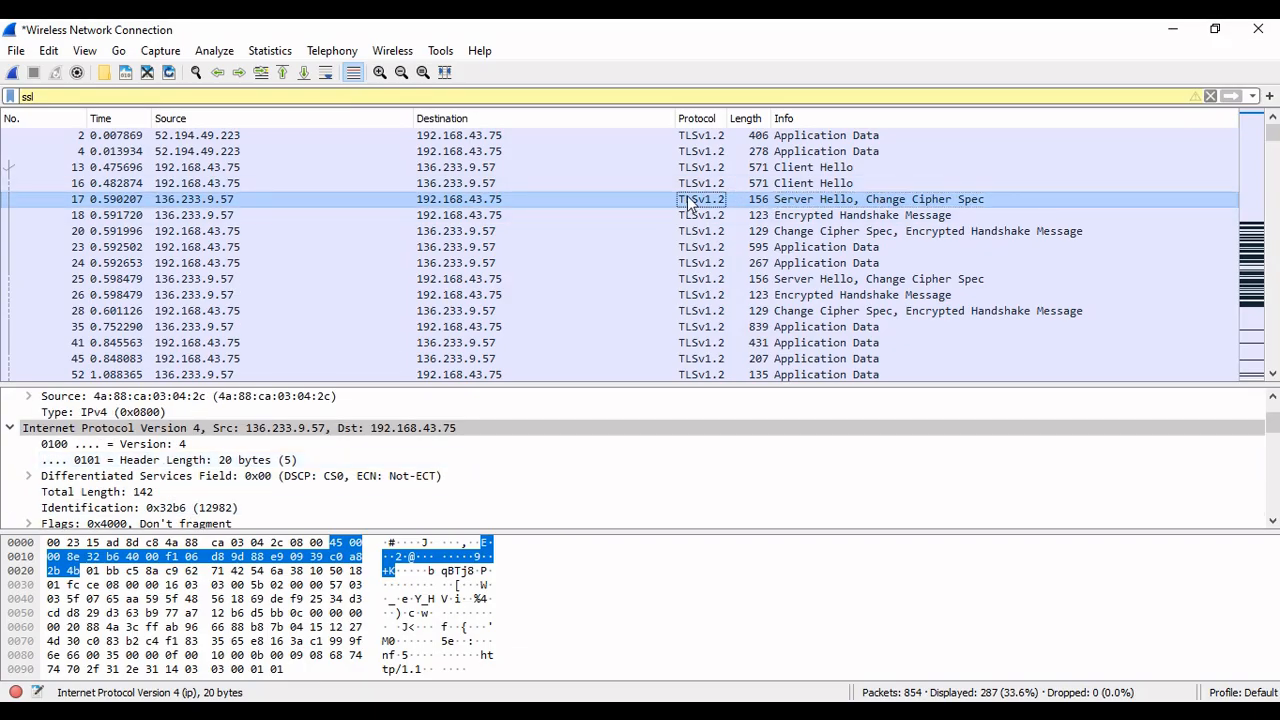
Collapse the IPv4 and TCP sections of packet 17 and expand Transport Layer Security down to the Change Cipher Spec Message
double_click(120, 430)
double_click(113, 441)
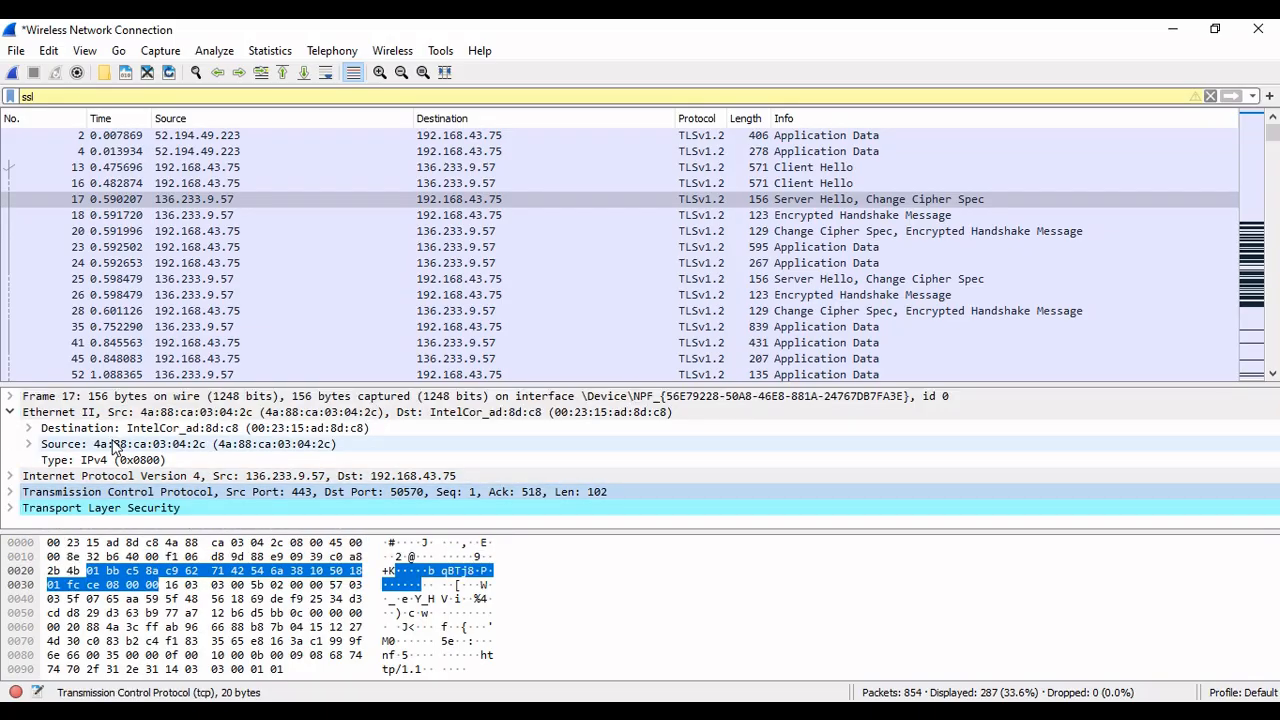
double_click(165, 503)
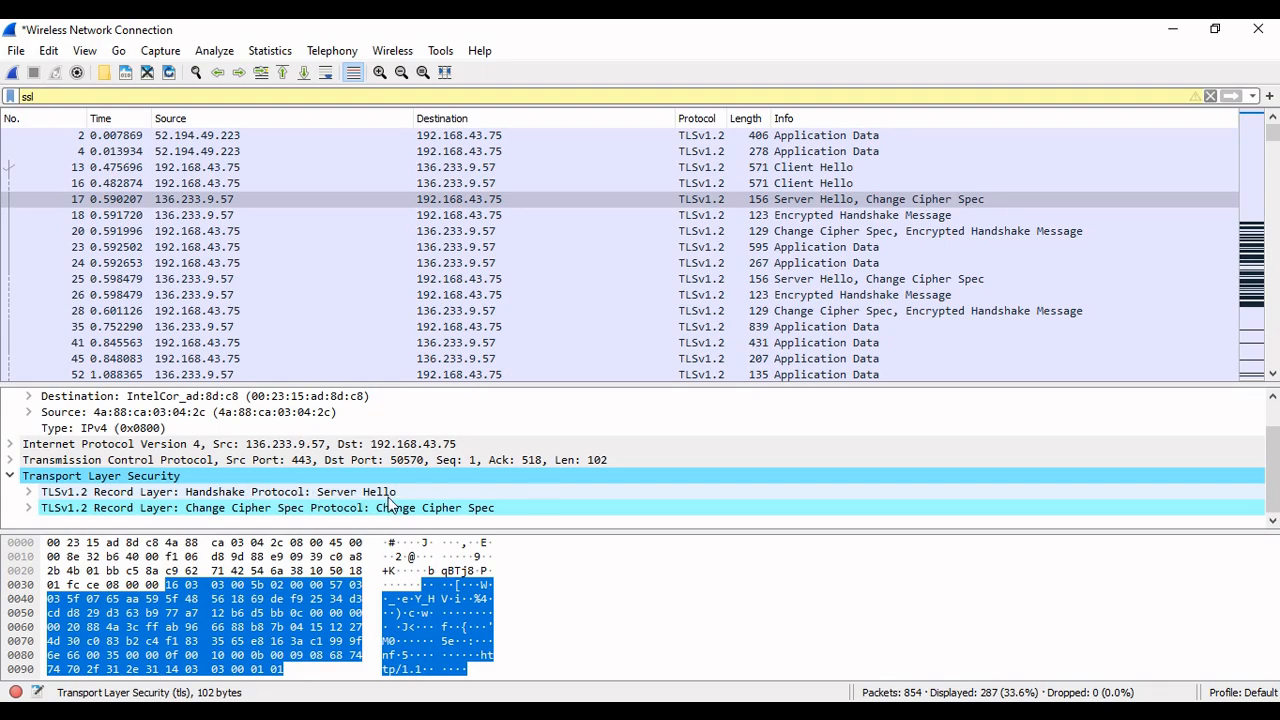
double_click(307, 507)
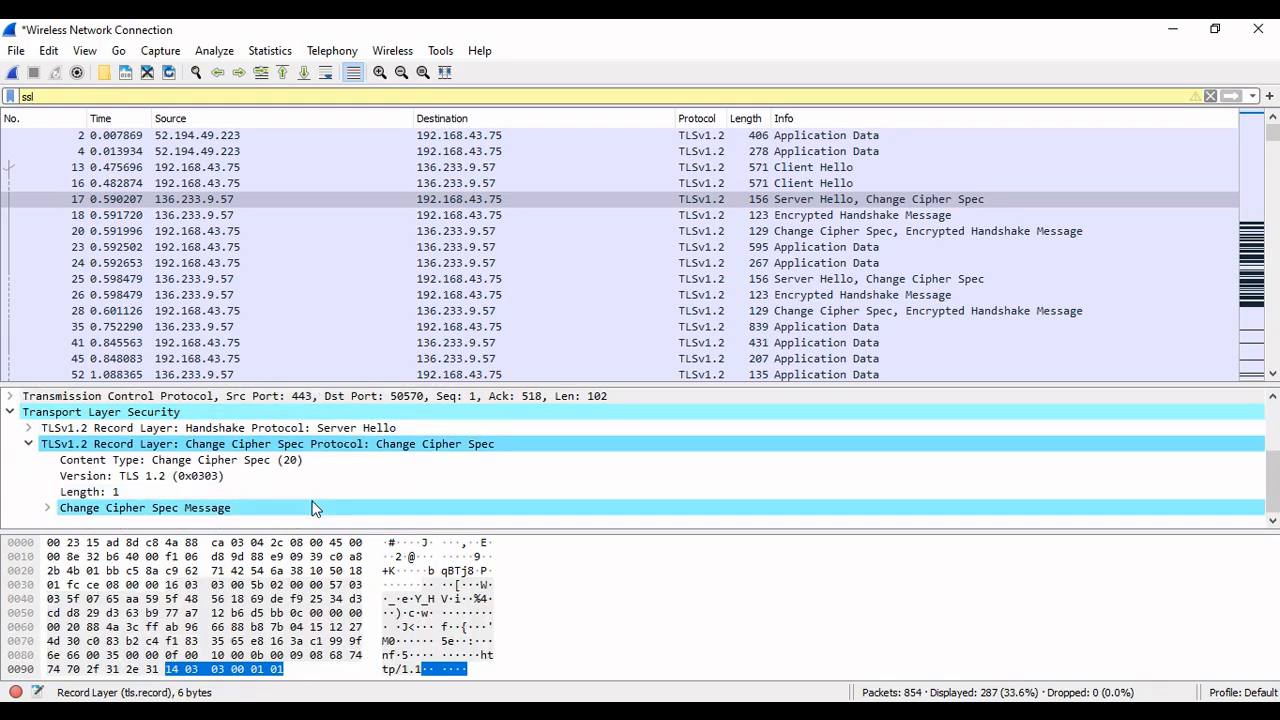
double_click(165, 508)
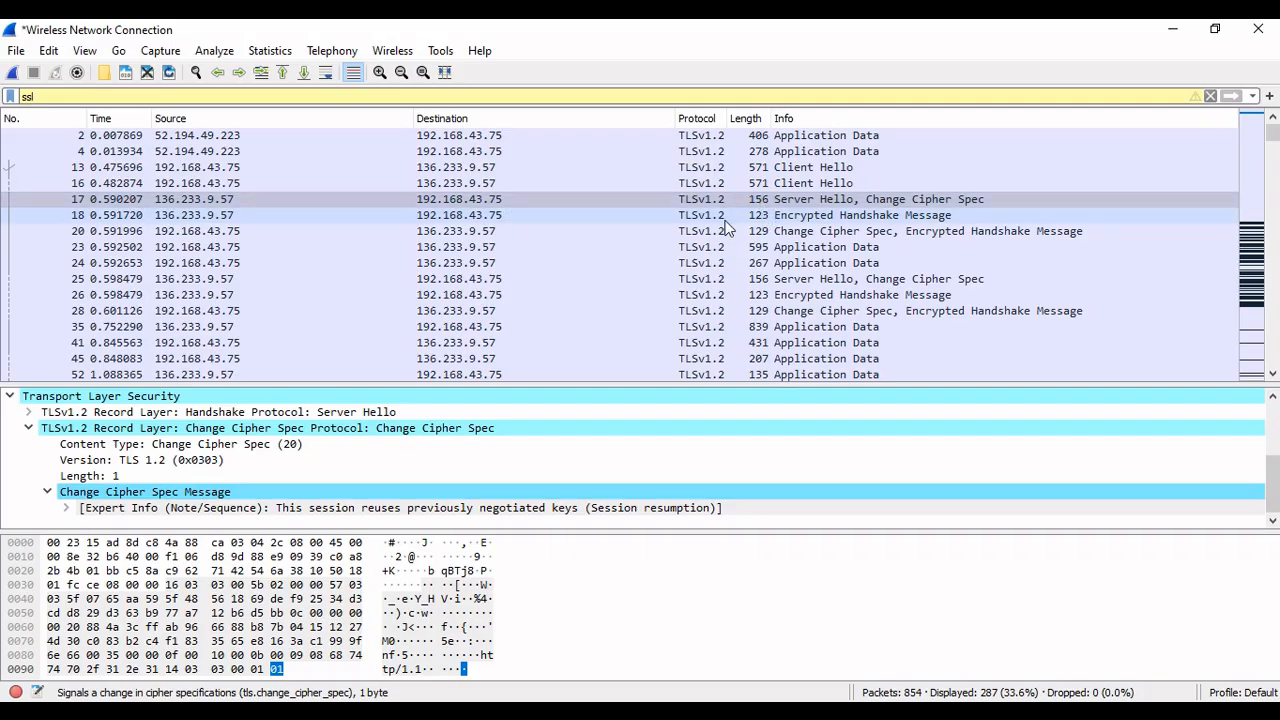
Select packet 18 and examine its Encrypted Handshake Message, Content Type and expanded Transmission Control Protocol fields
click(478, 217)
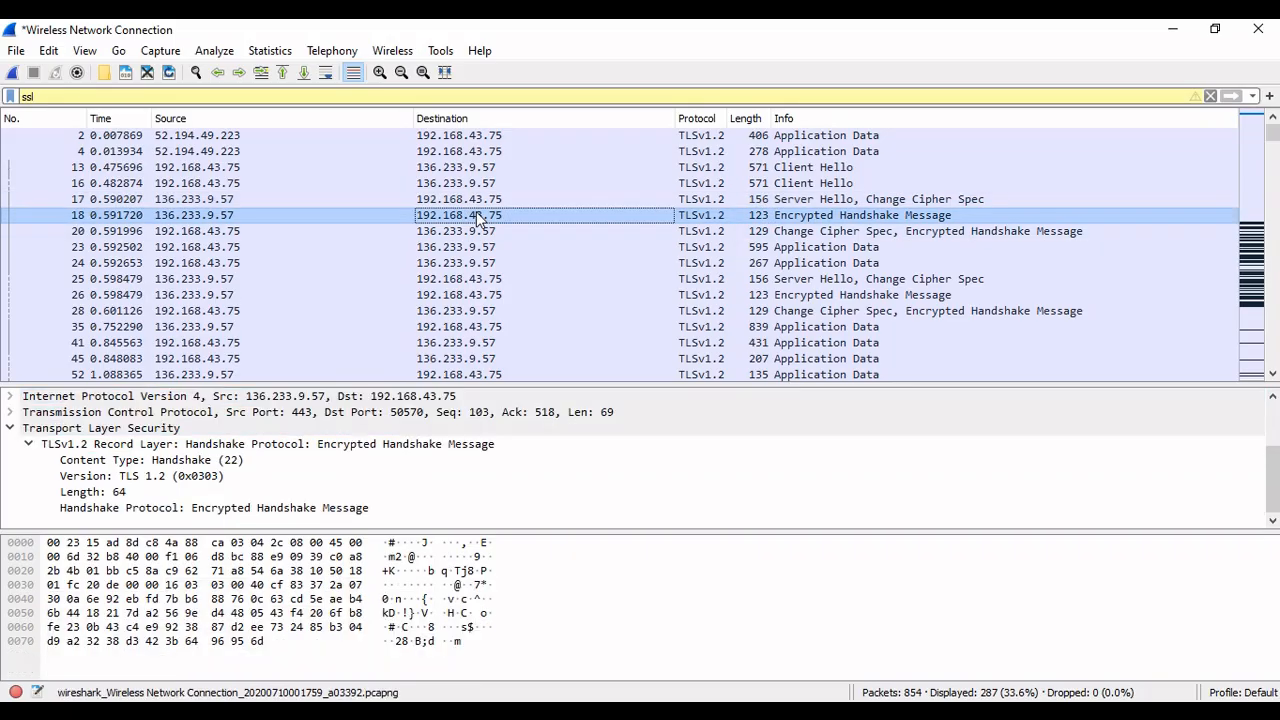
click(219, 509)
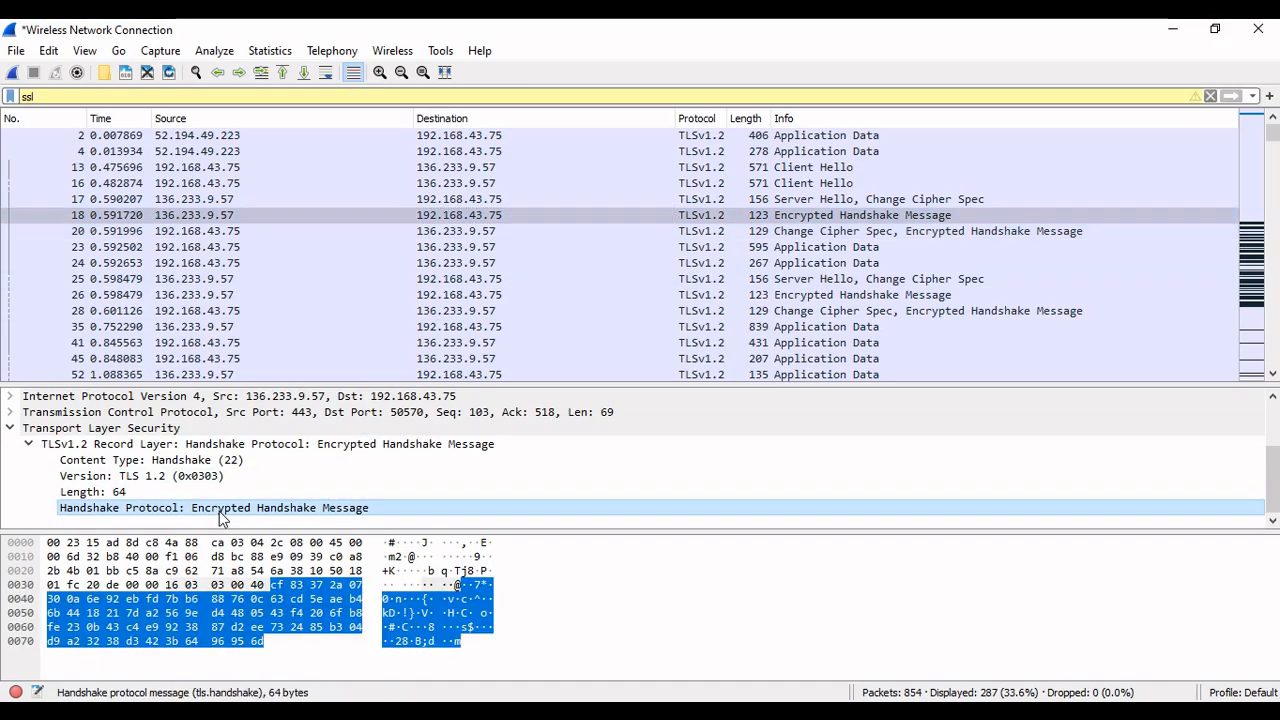
click(262, 461)
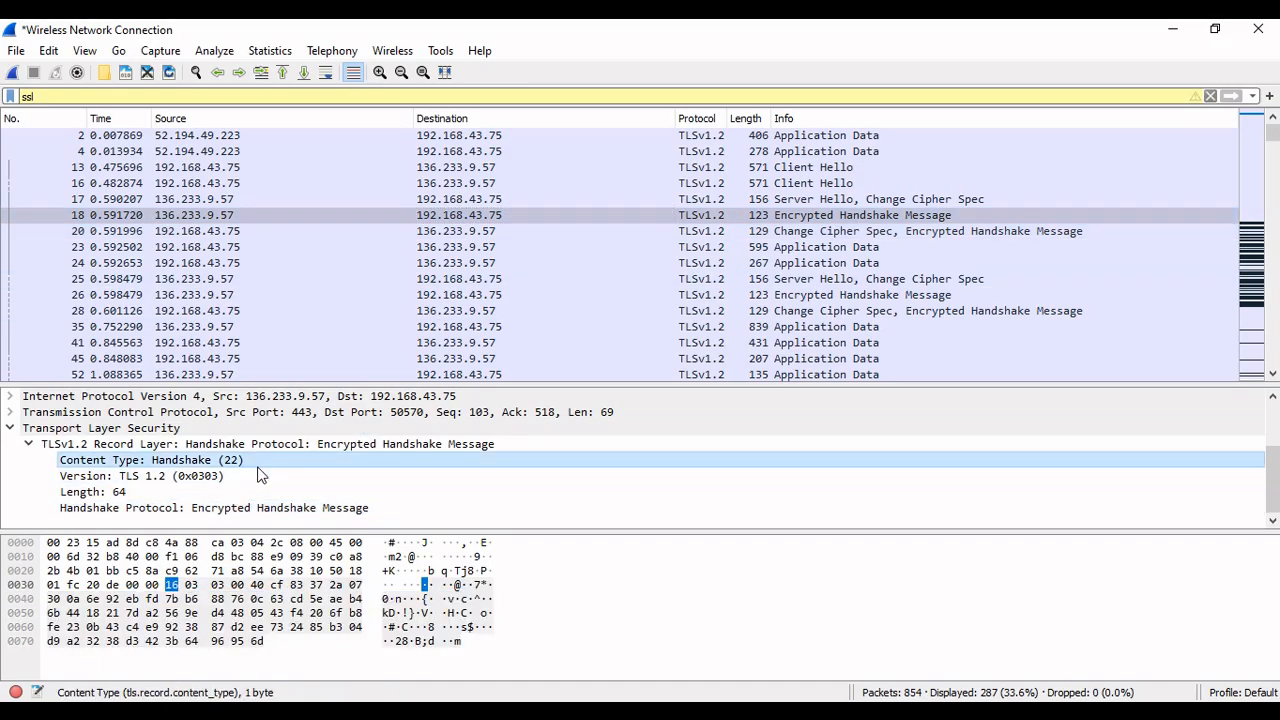
double_click(168, 413)
scroll(192, 472, down, 2)
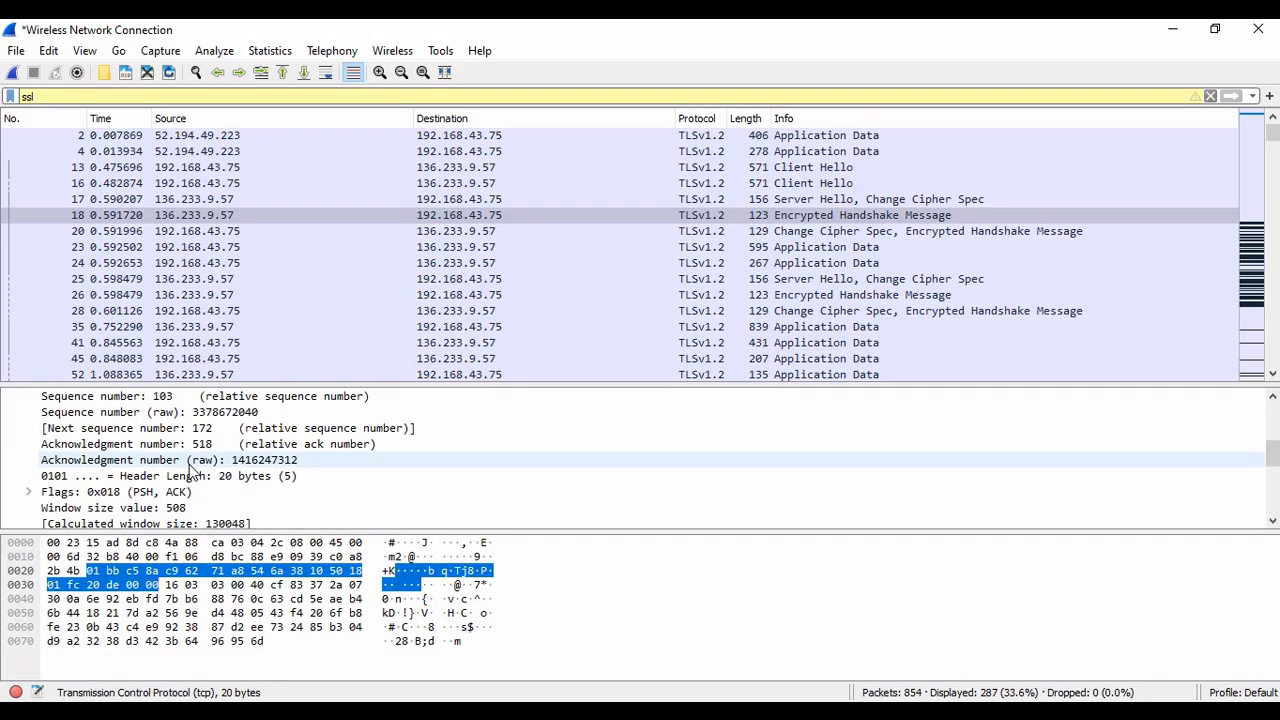
scroll(192, 472, up, 2)
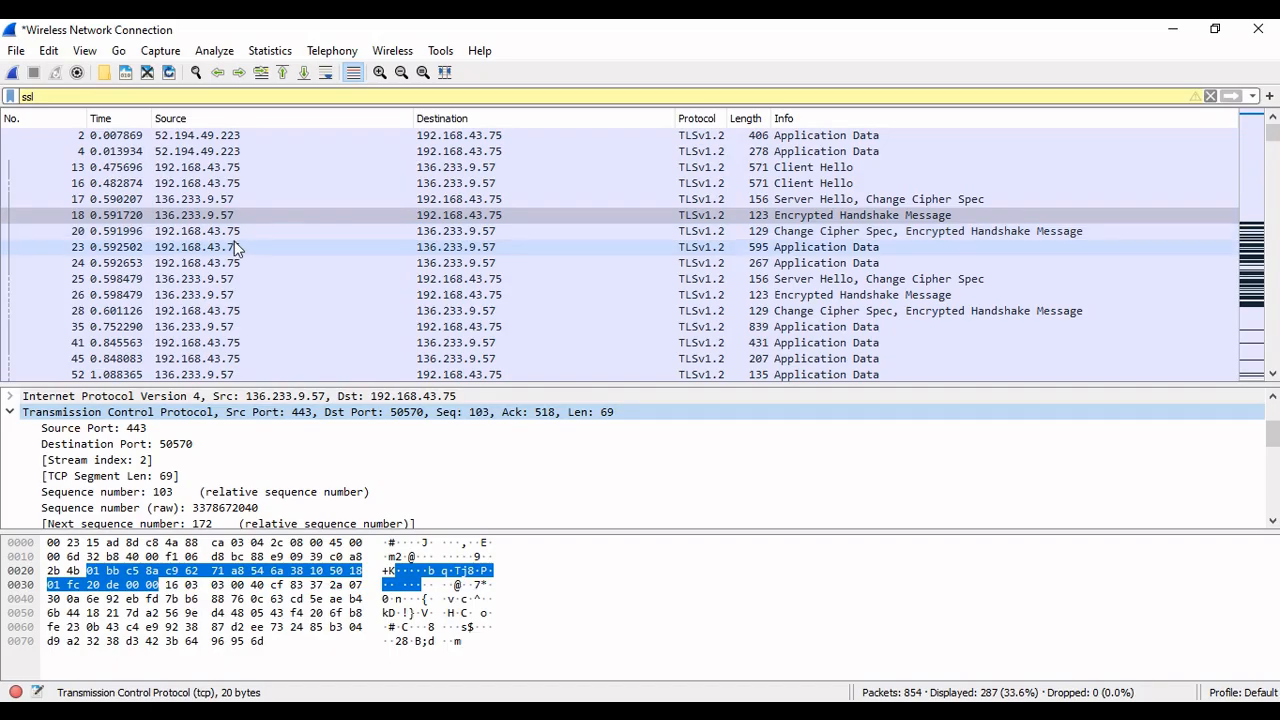
click(856, 220)
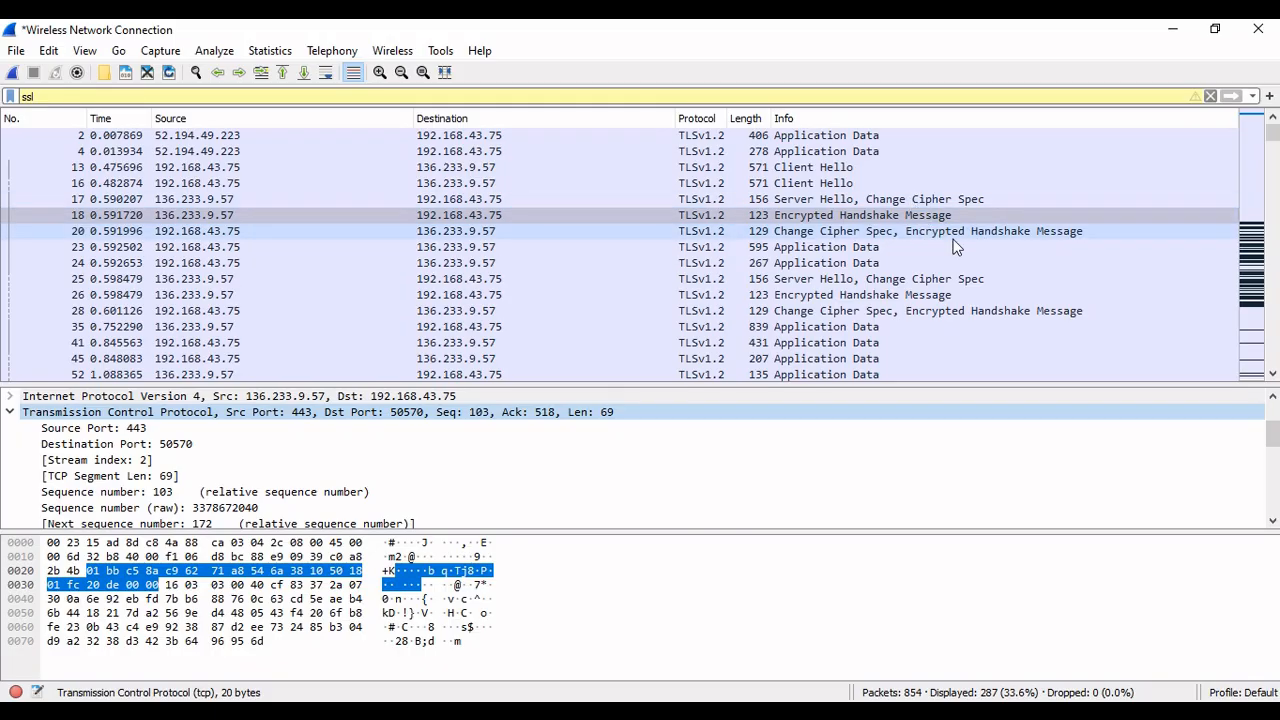
Select Application Data packet 23 and examine its TCP sequence number and Transport Layer Security record
click(550, 257)
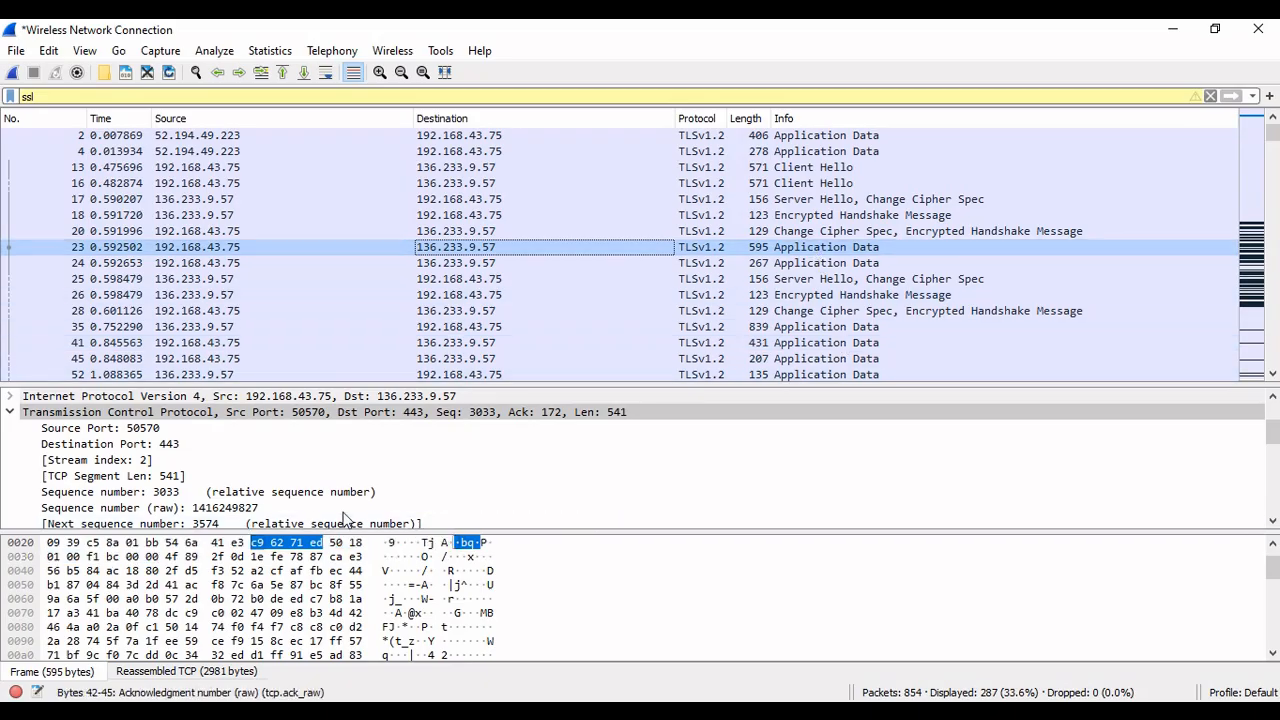
click(286, 491)
scroll(285, 490, down, 4)
scroll(285, 490, down, 3)
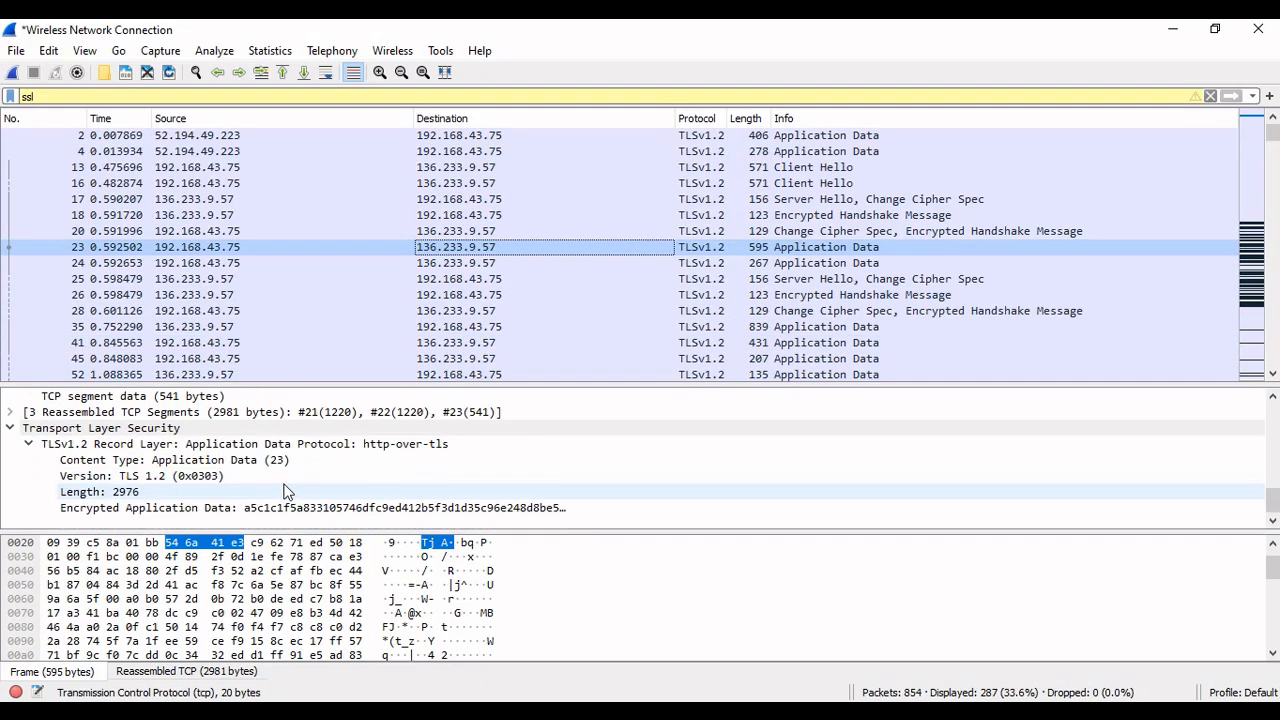